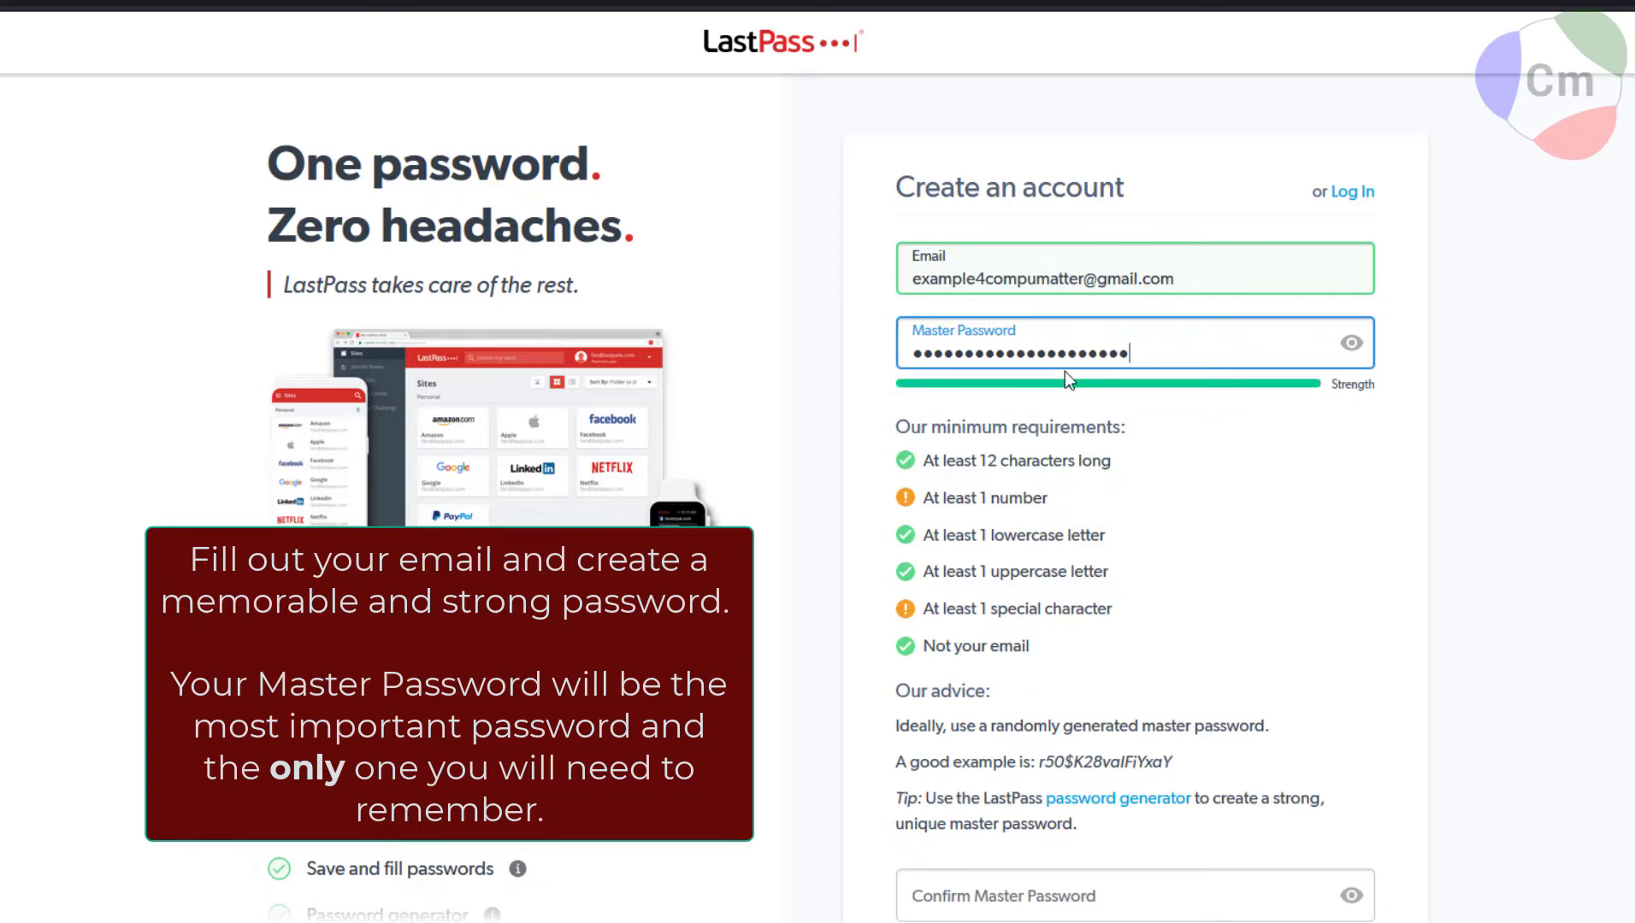
# Enter the new master password and reveal it to check it.
pyautogui.write('xxx')
pyautogui.click(1350, 344)
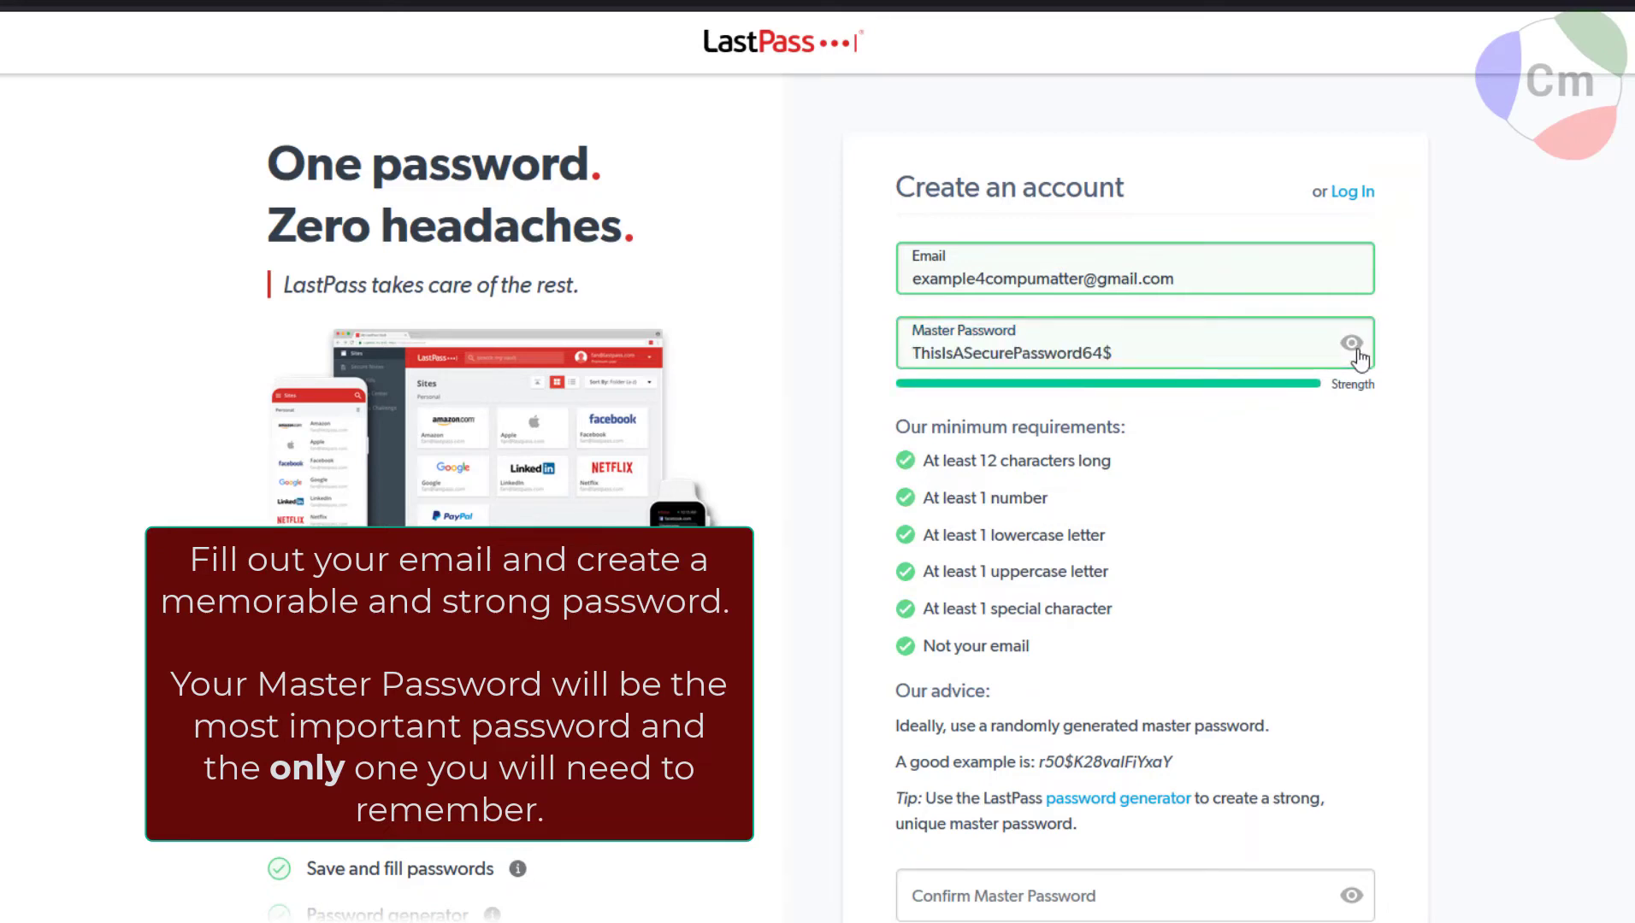
pyautogui.scroll(-1, 1508, 376)
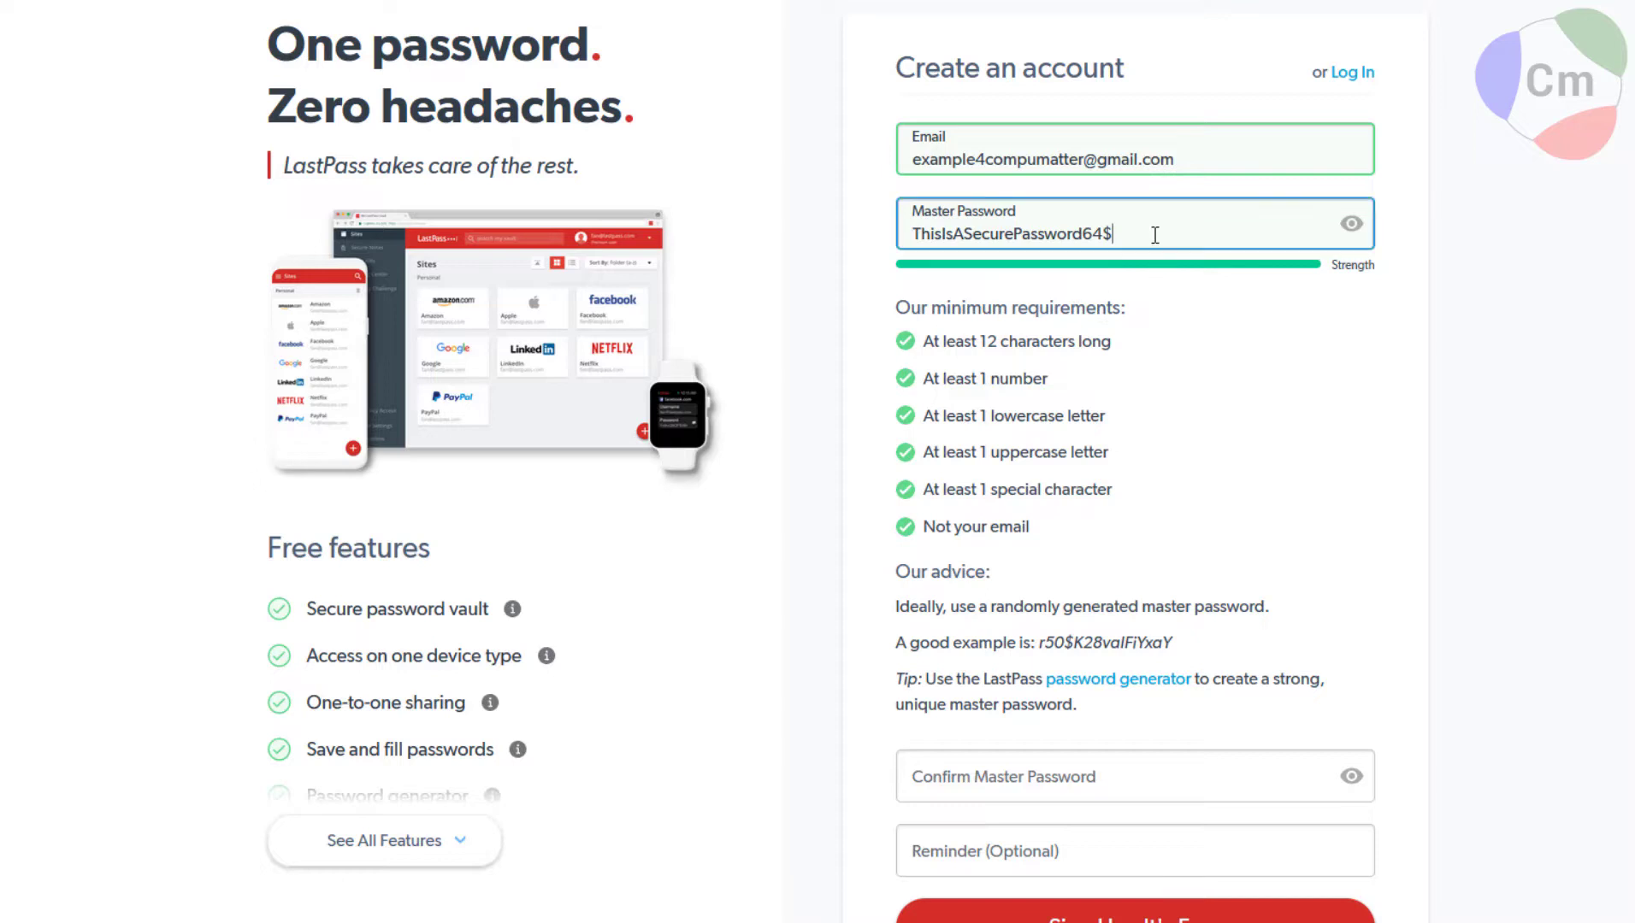
# Confirm the master password, add a password reminder, and submit the free sign-up.
pyautogui.click(1004, 776)
pyautogui.scroll(-2, 1038, 566)
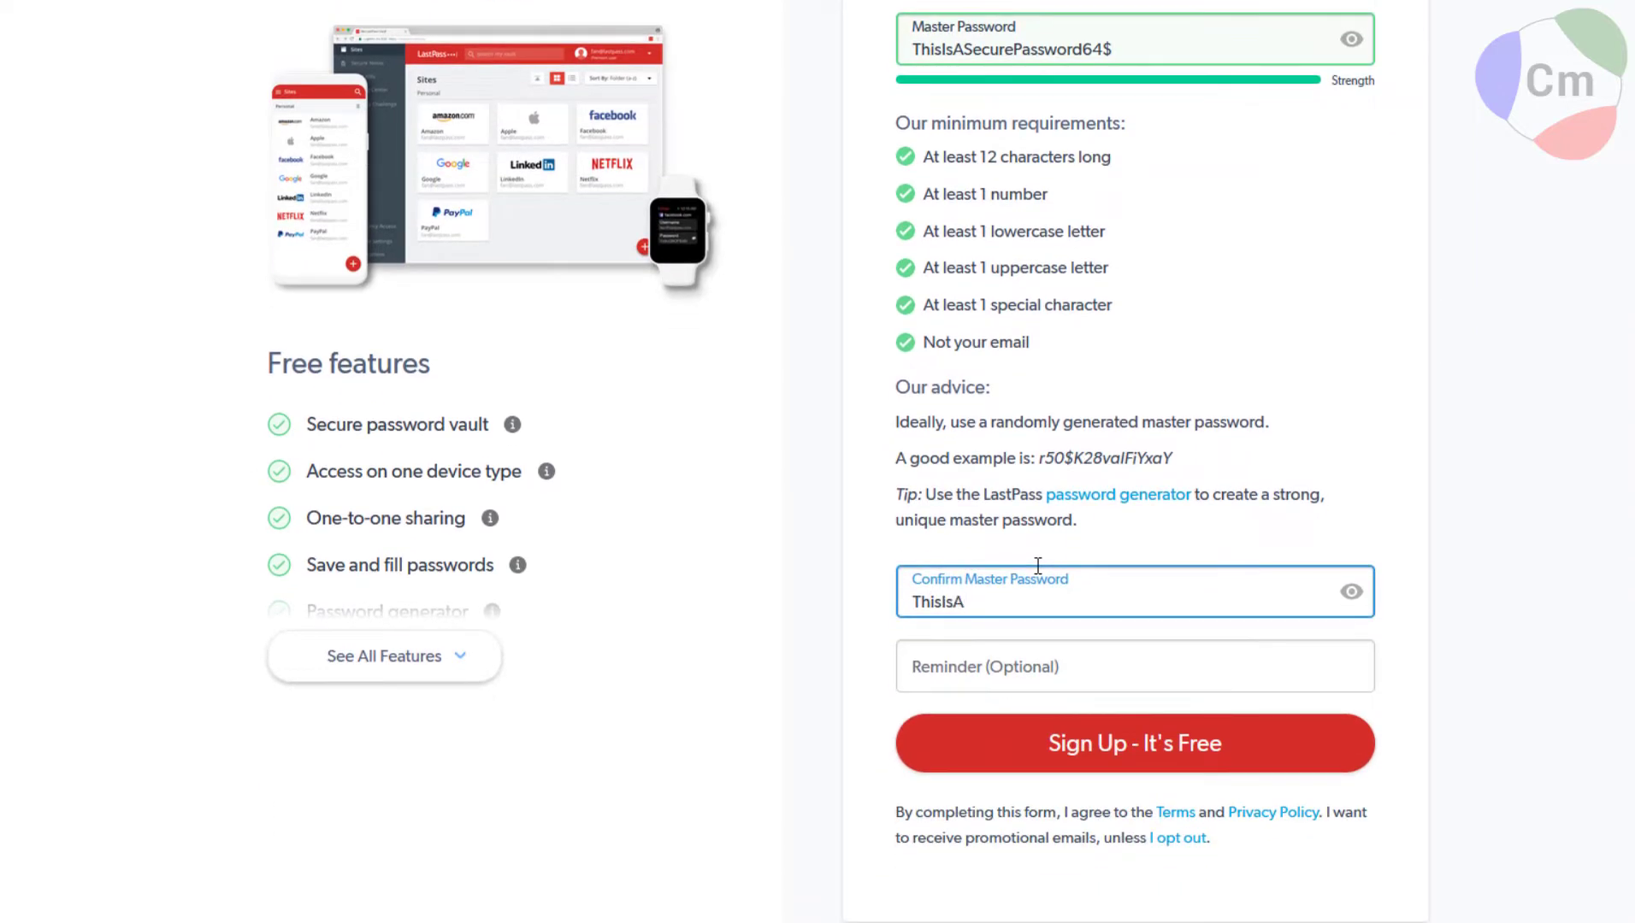
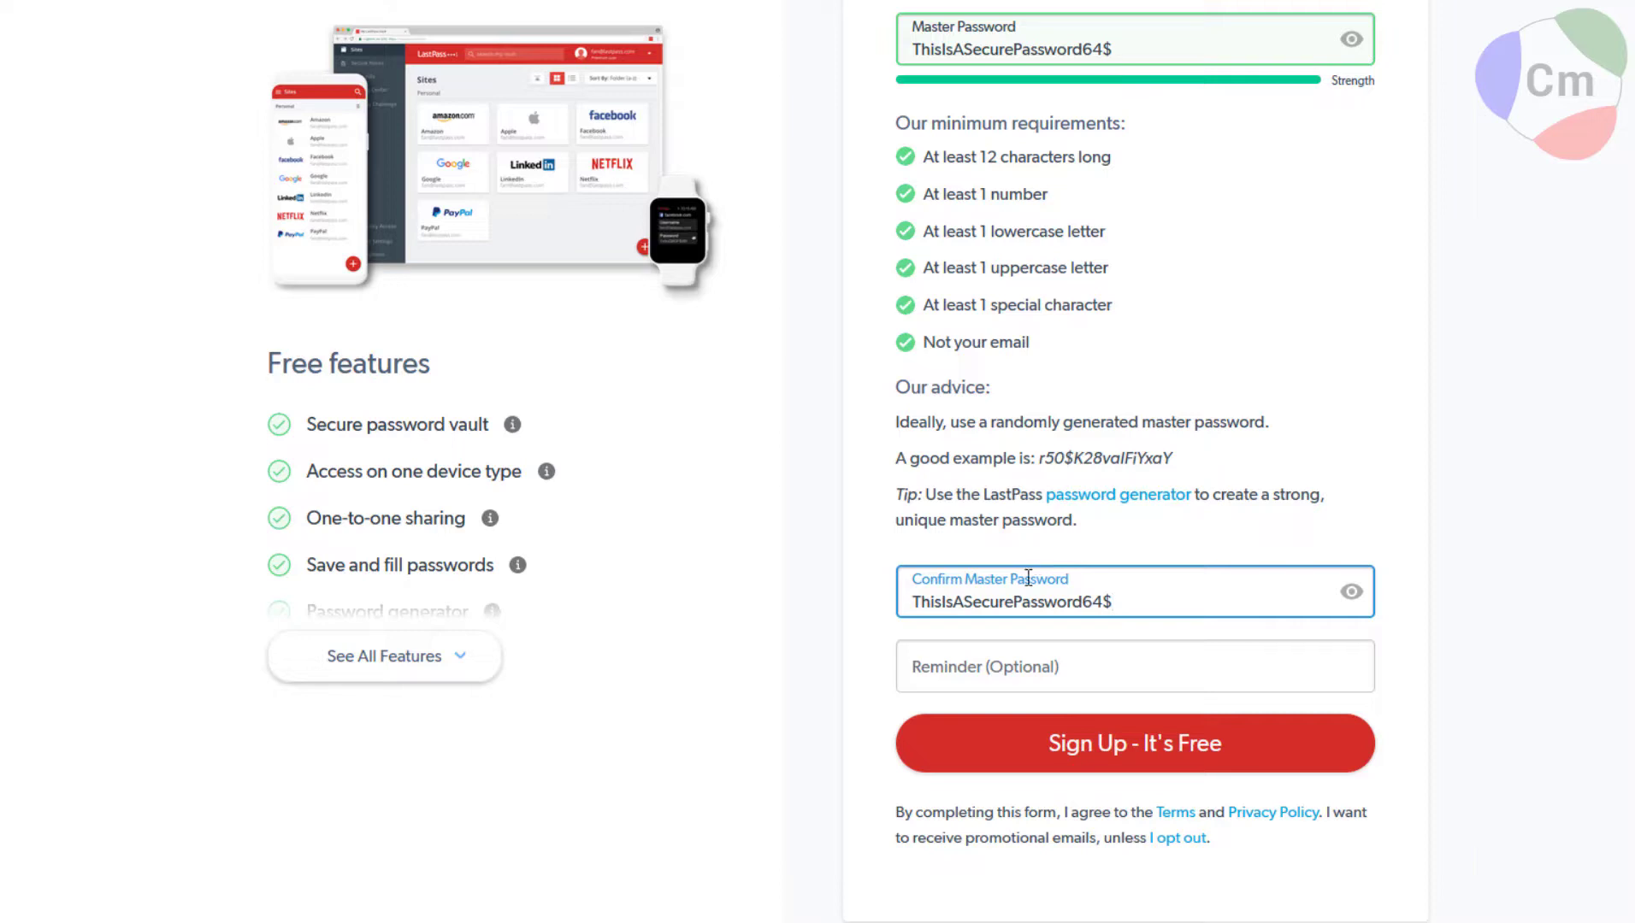
pyautogui.click(961, 670)
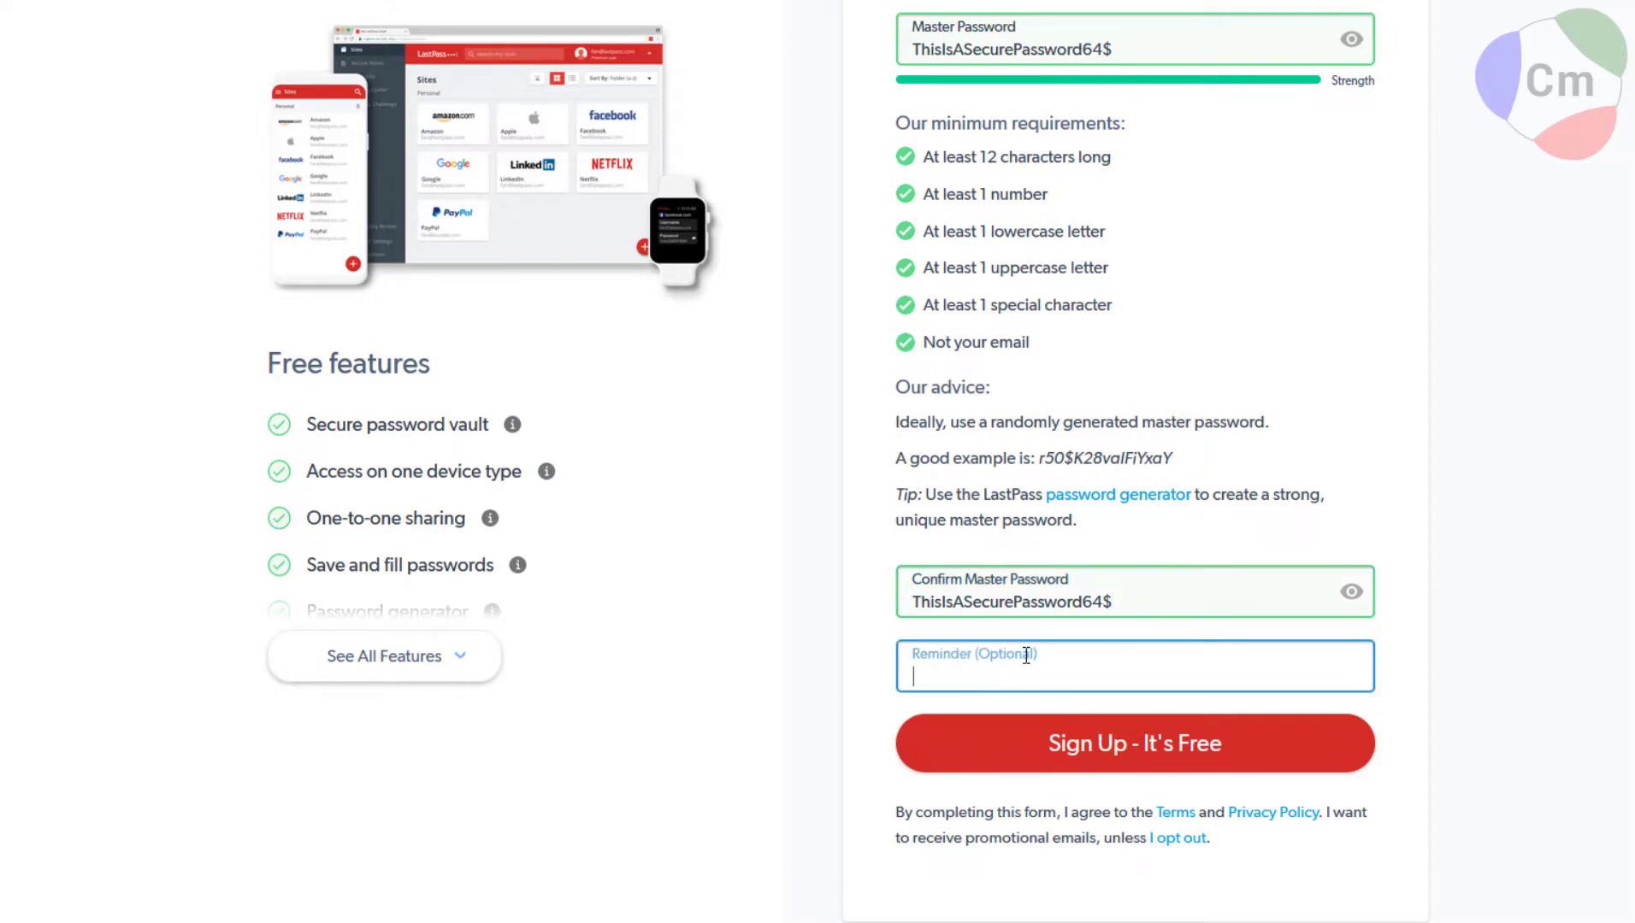
pyautogui.click(512, 424)
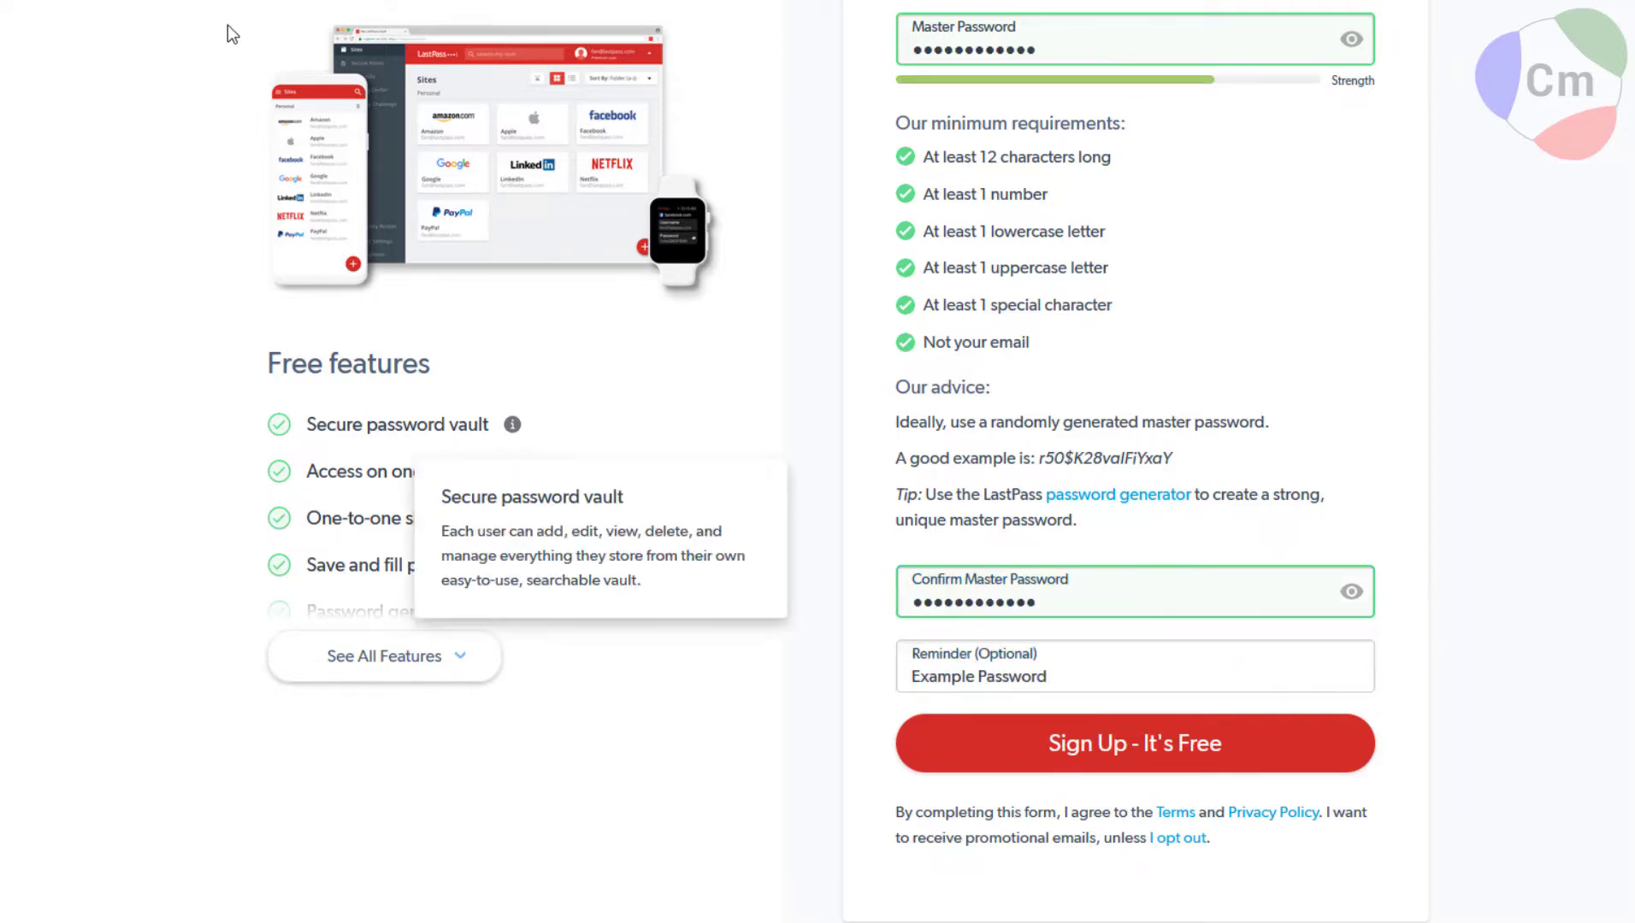
pyautogui.click(1031, 742)
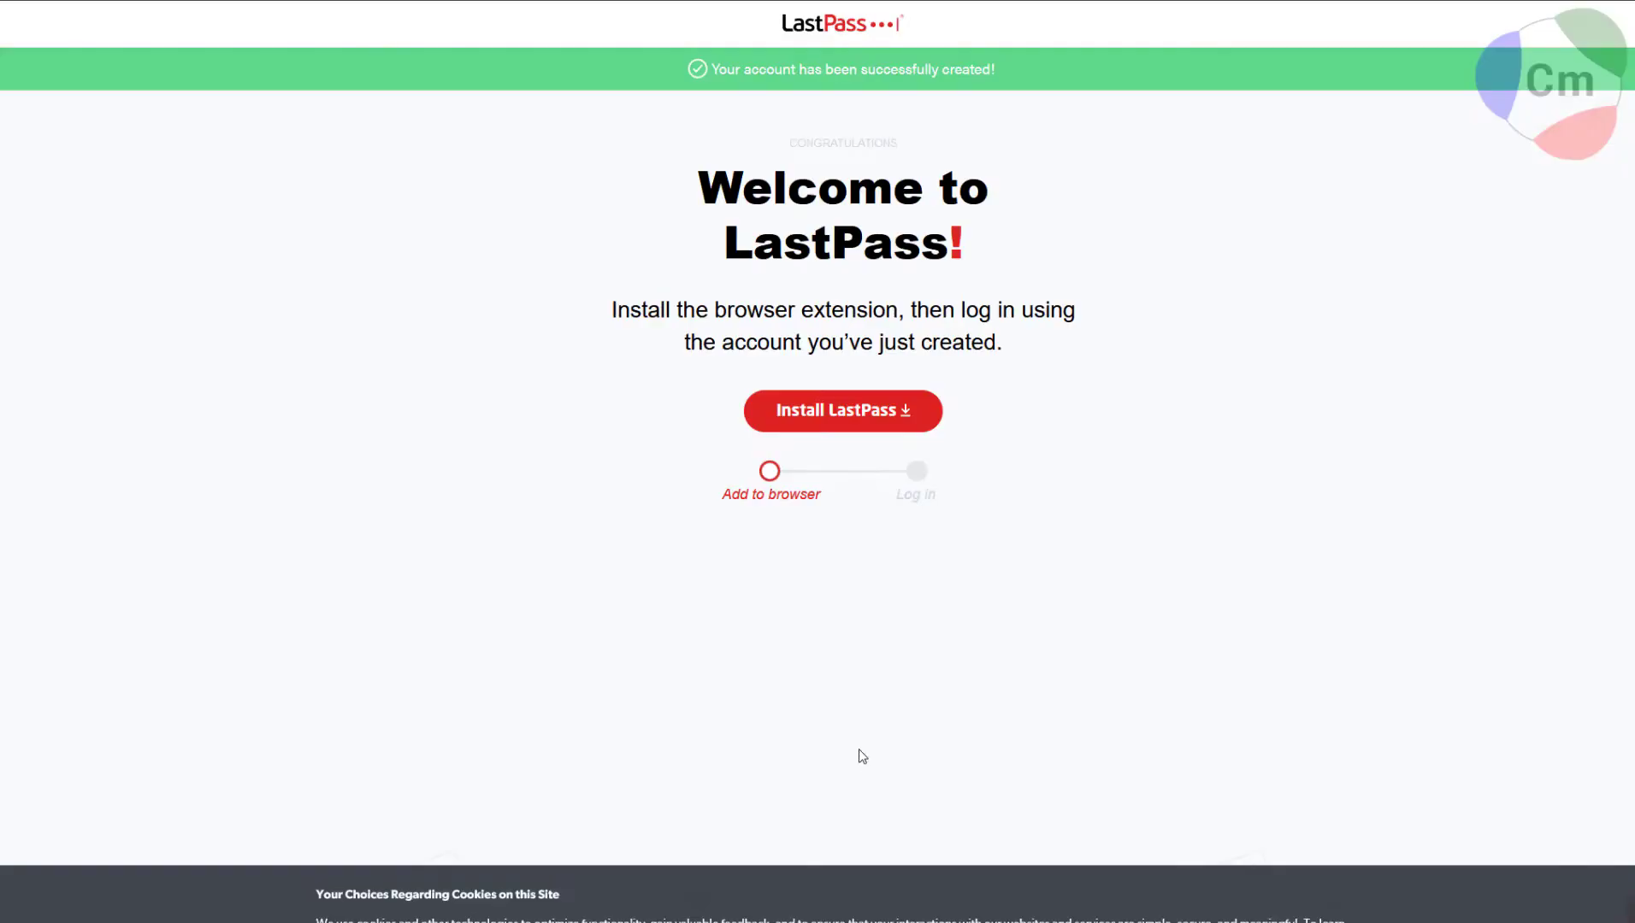
# Add the LastPass extension to Firefox with permission to run in Private Windows.
pyautogui.click(835, 412)
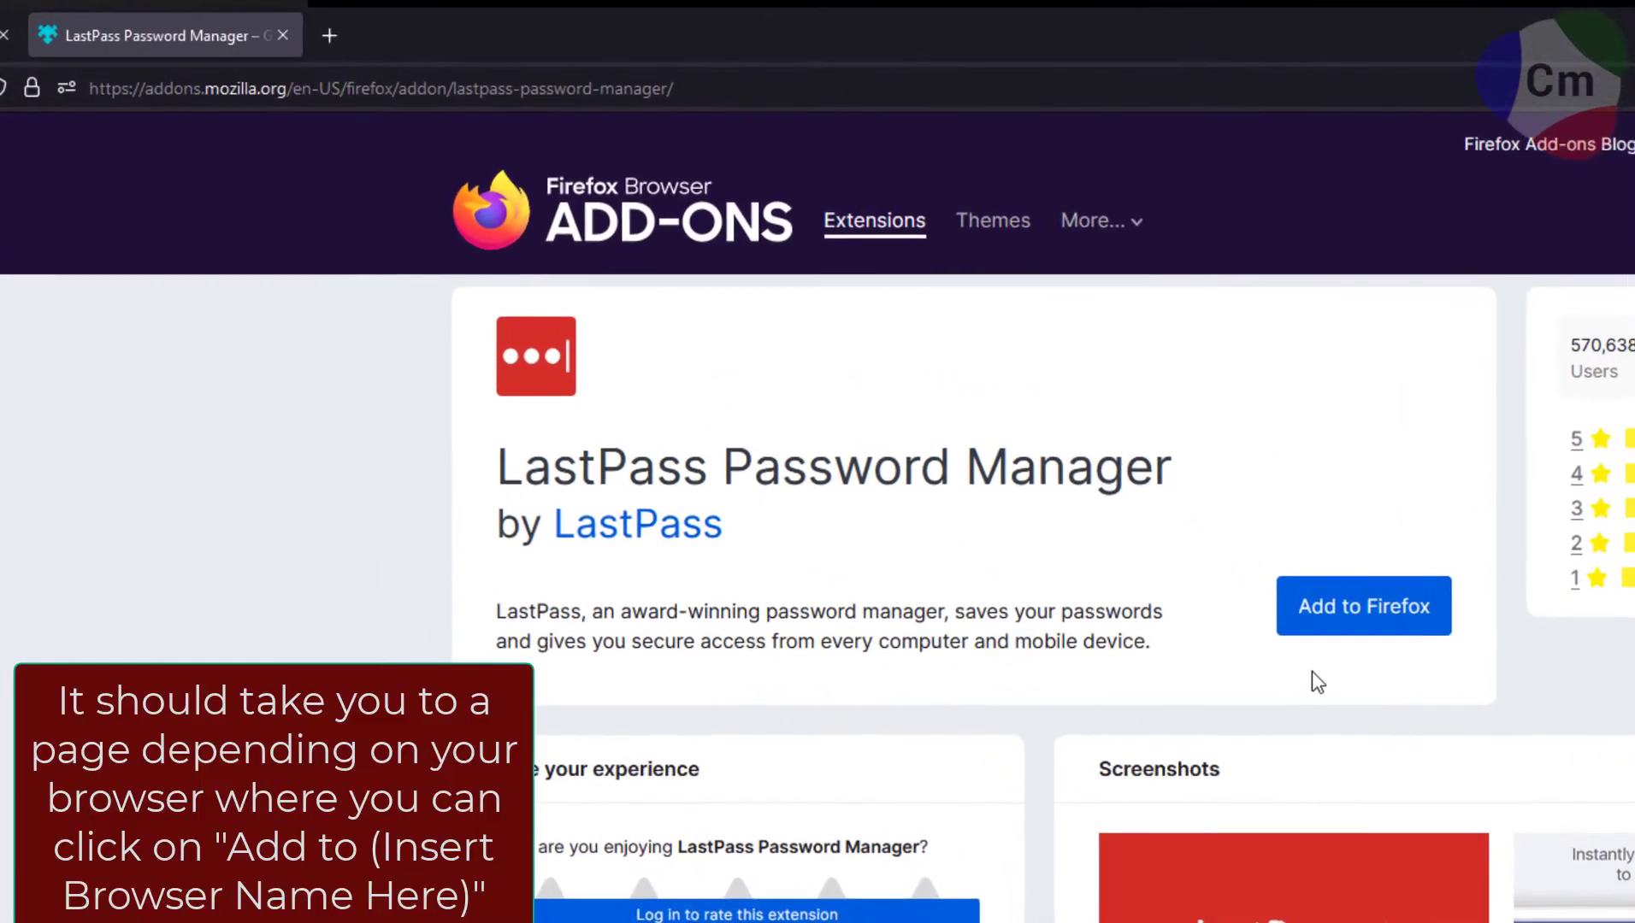
pyautogui.click(1325, 629)
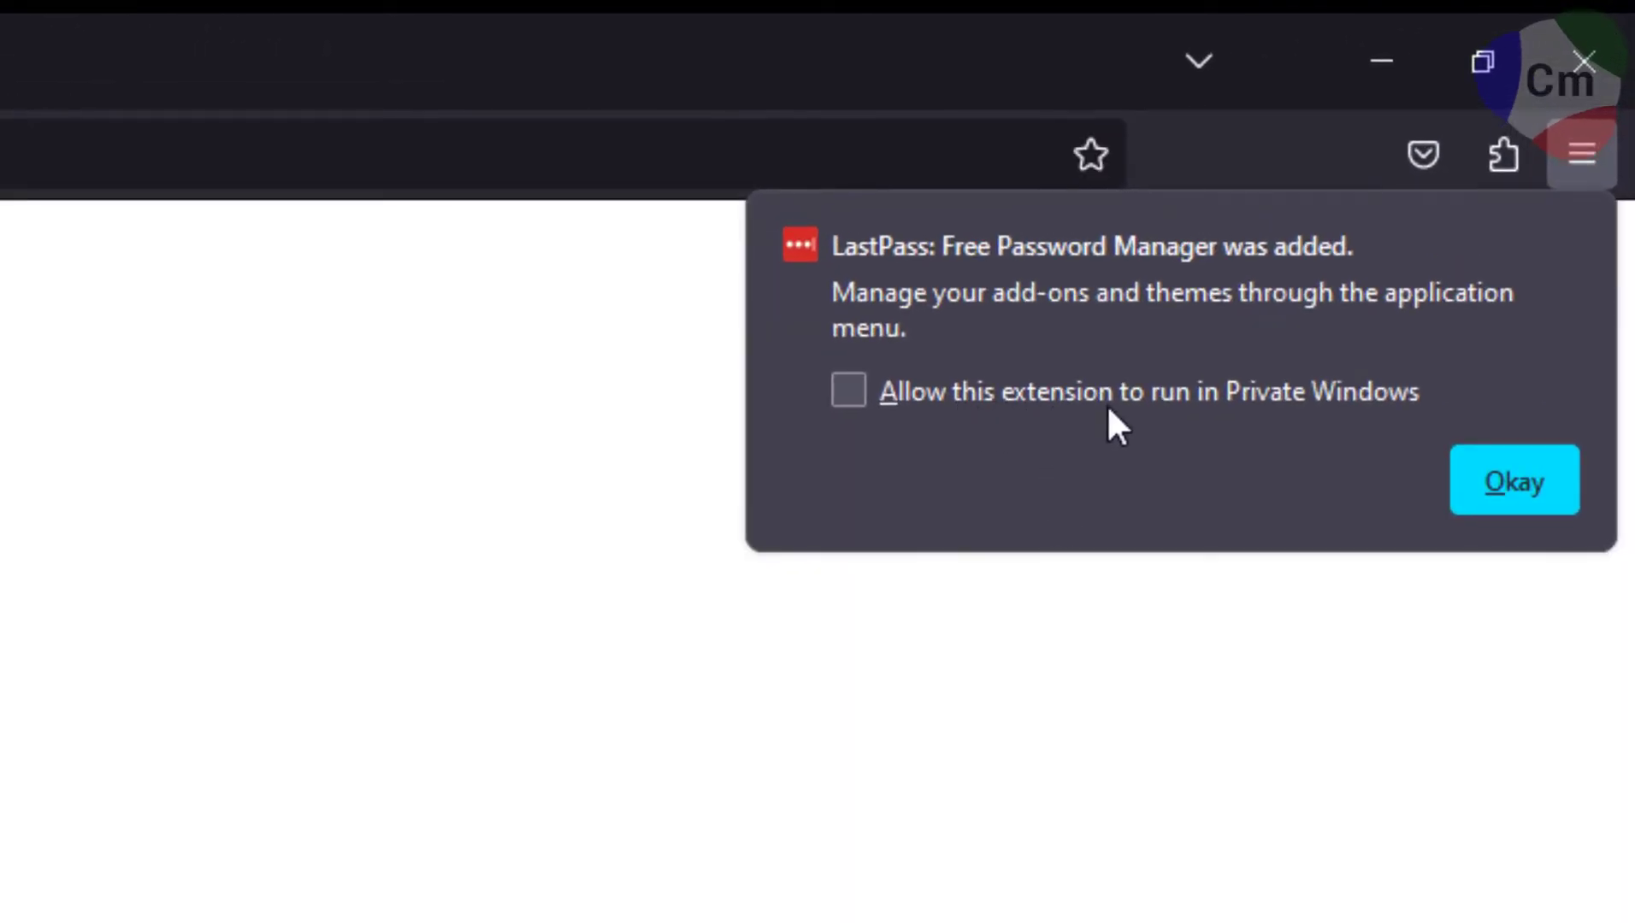
pyautogui.click(1204, 401)
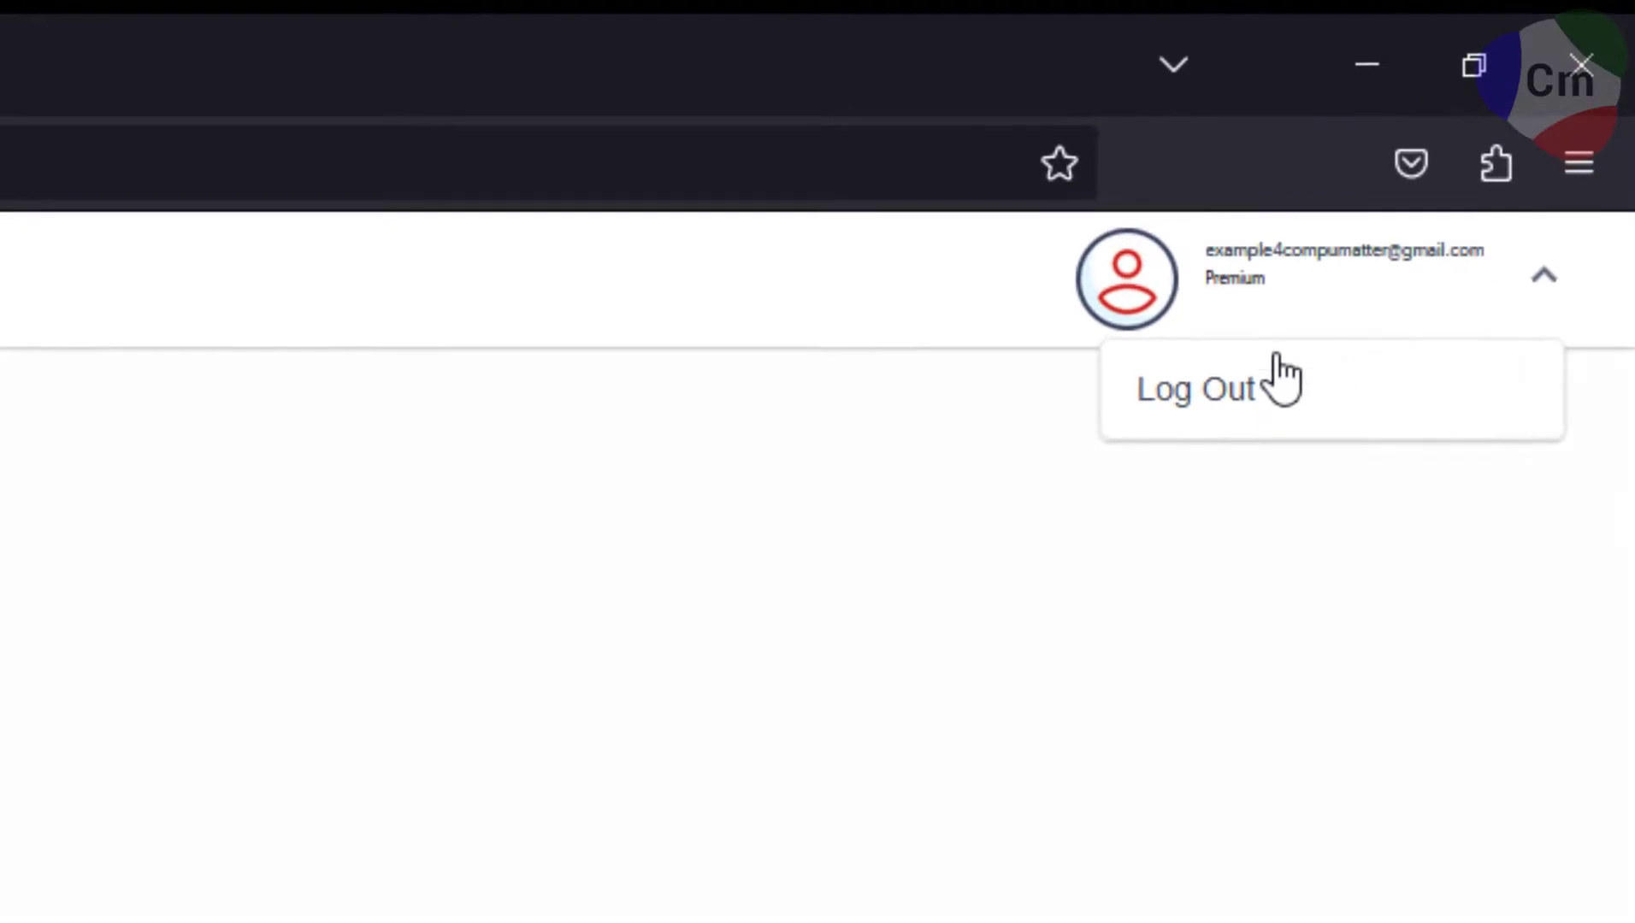
# Log out and back in with the account email and master password, declining Firefox's save prompt.
pyautogui.click(1276, 358)
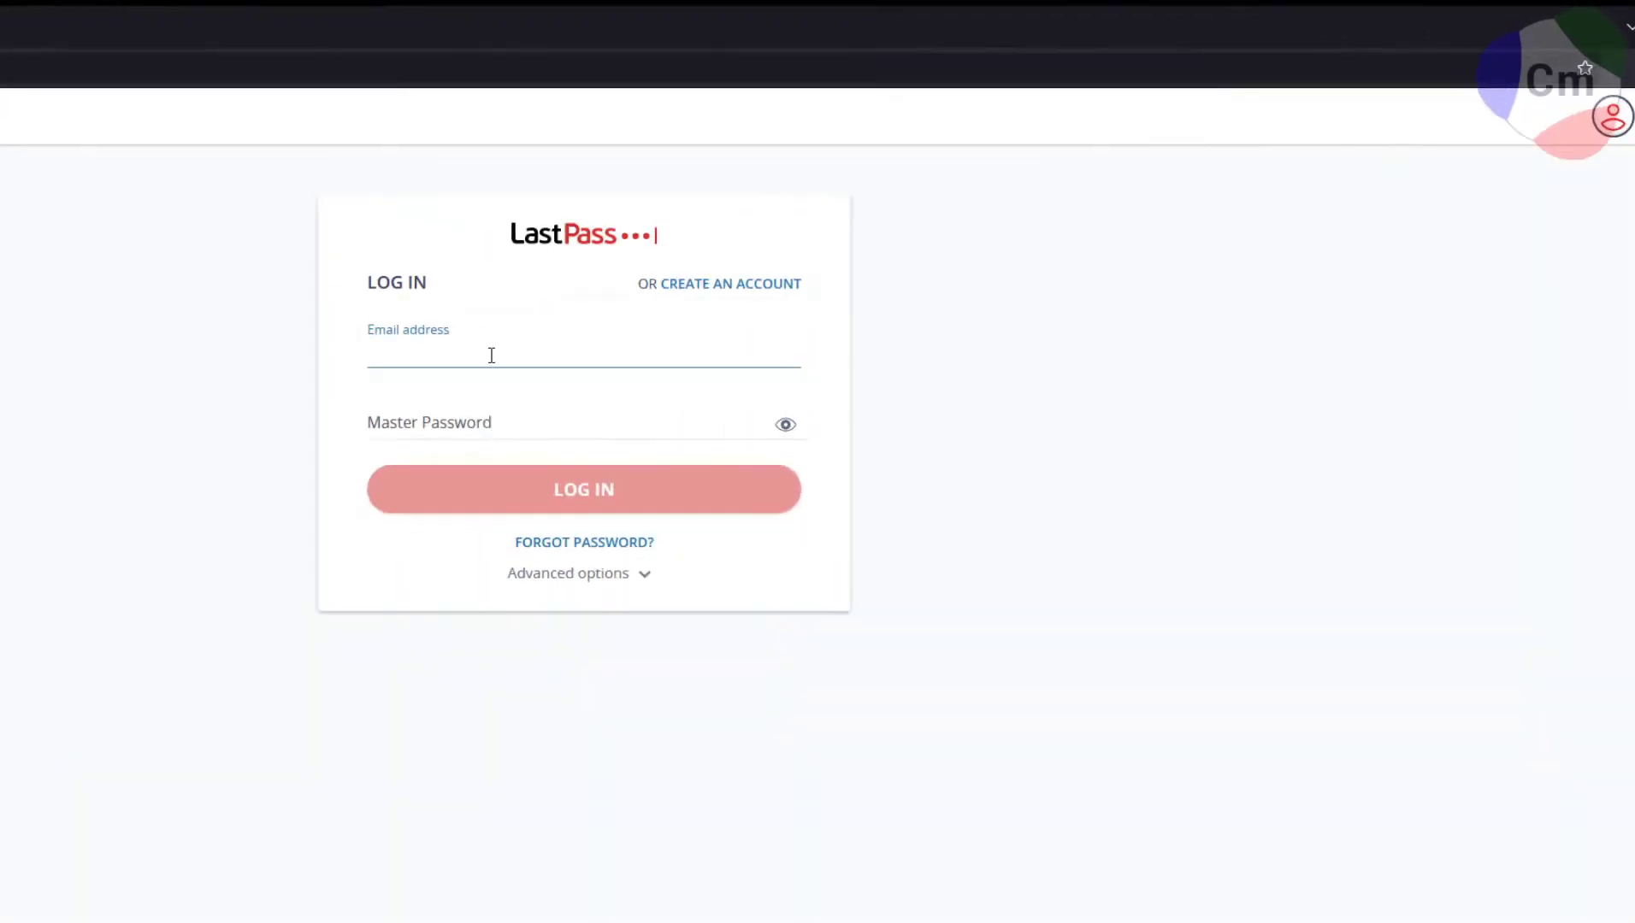
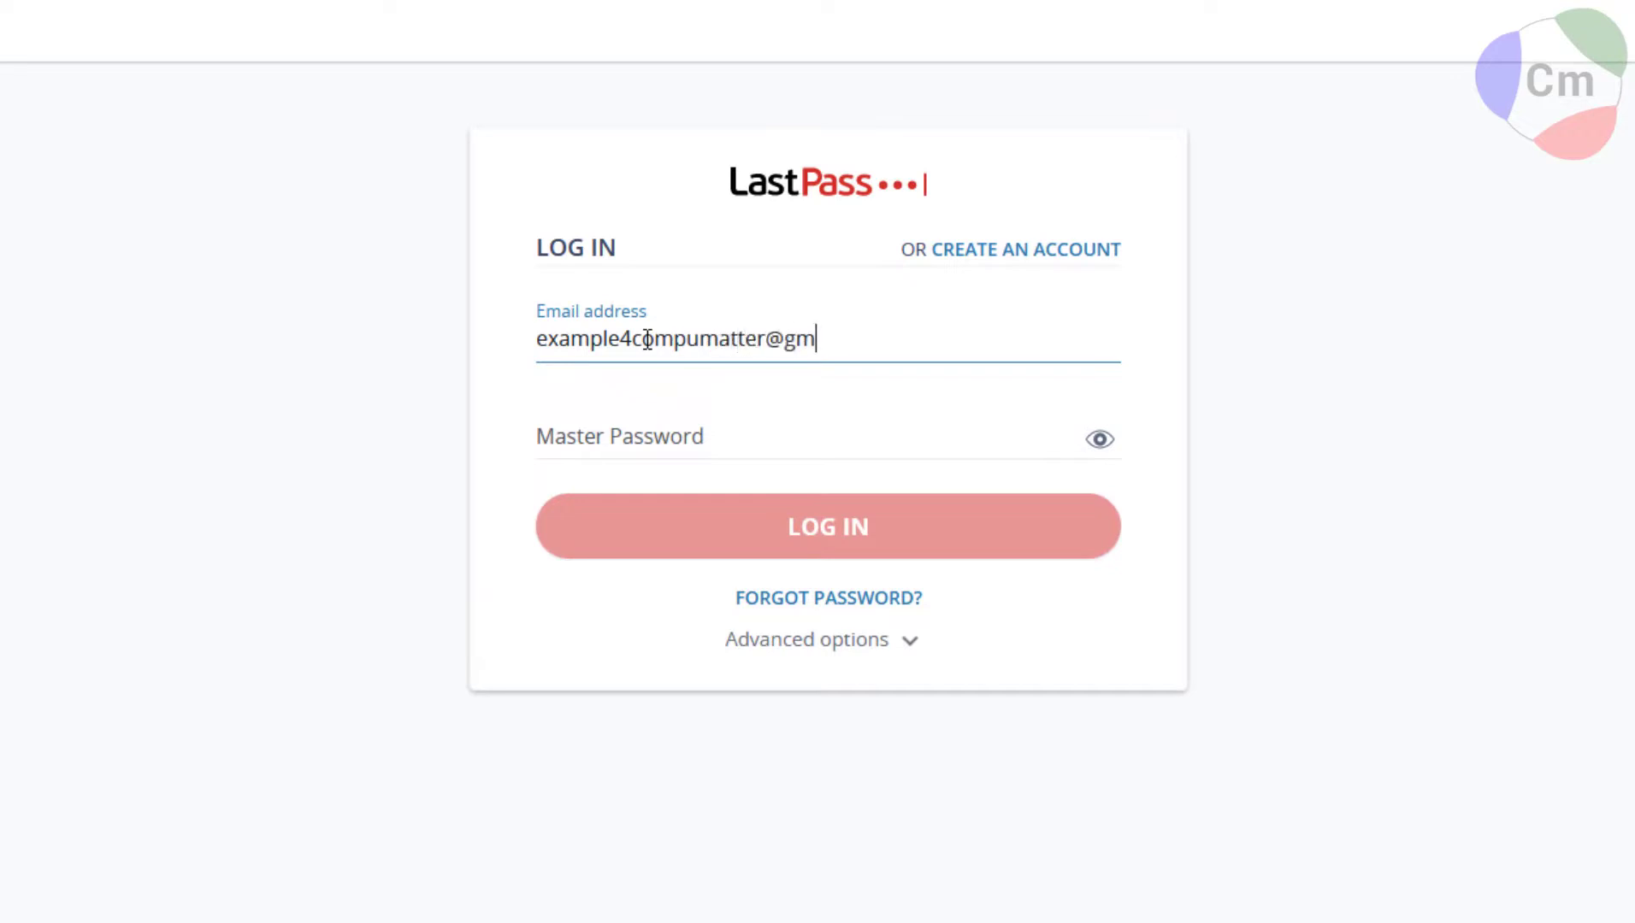
pyautogui.press('Tab')
pyautogui.write('a*********')
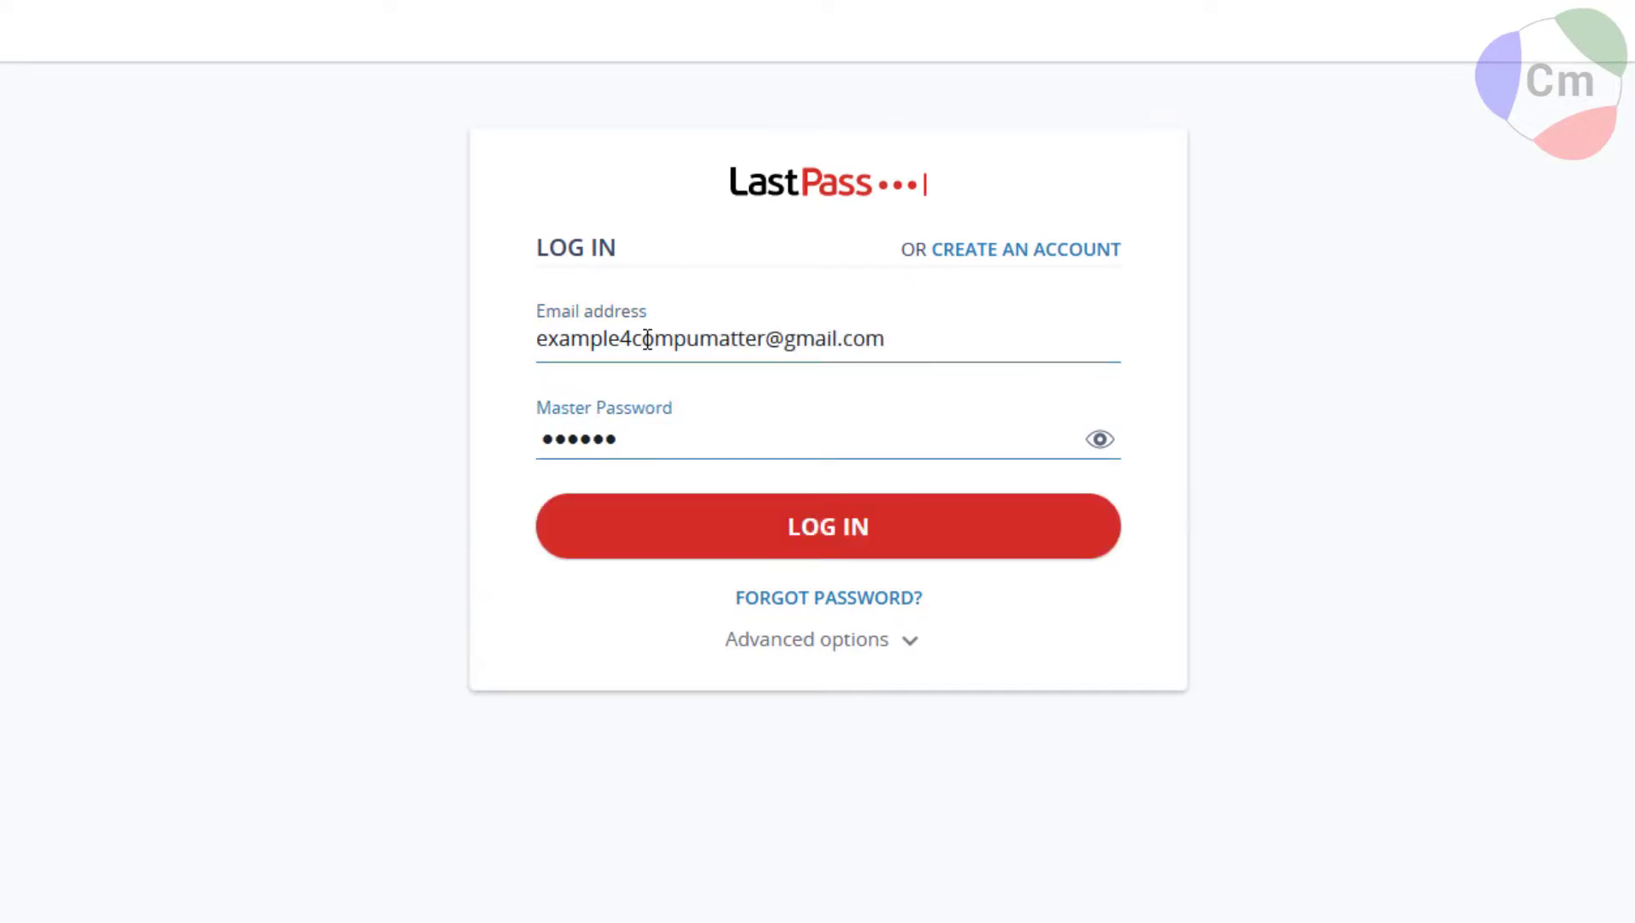
pyautogui.press('Return')
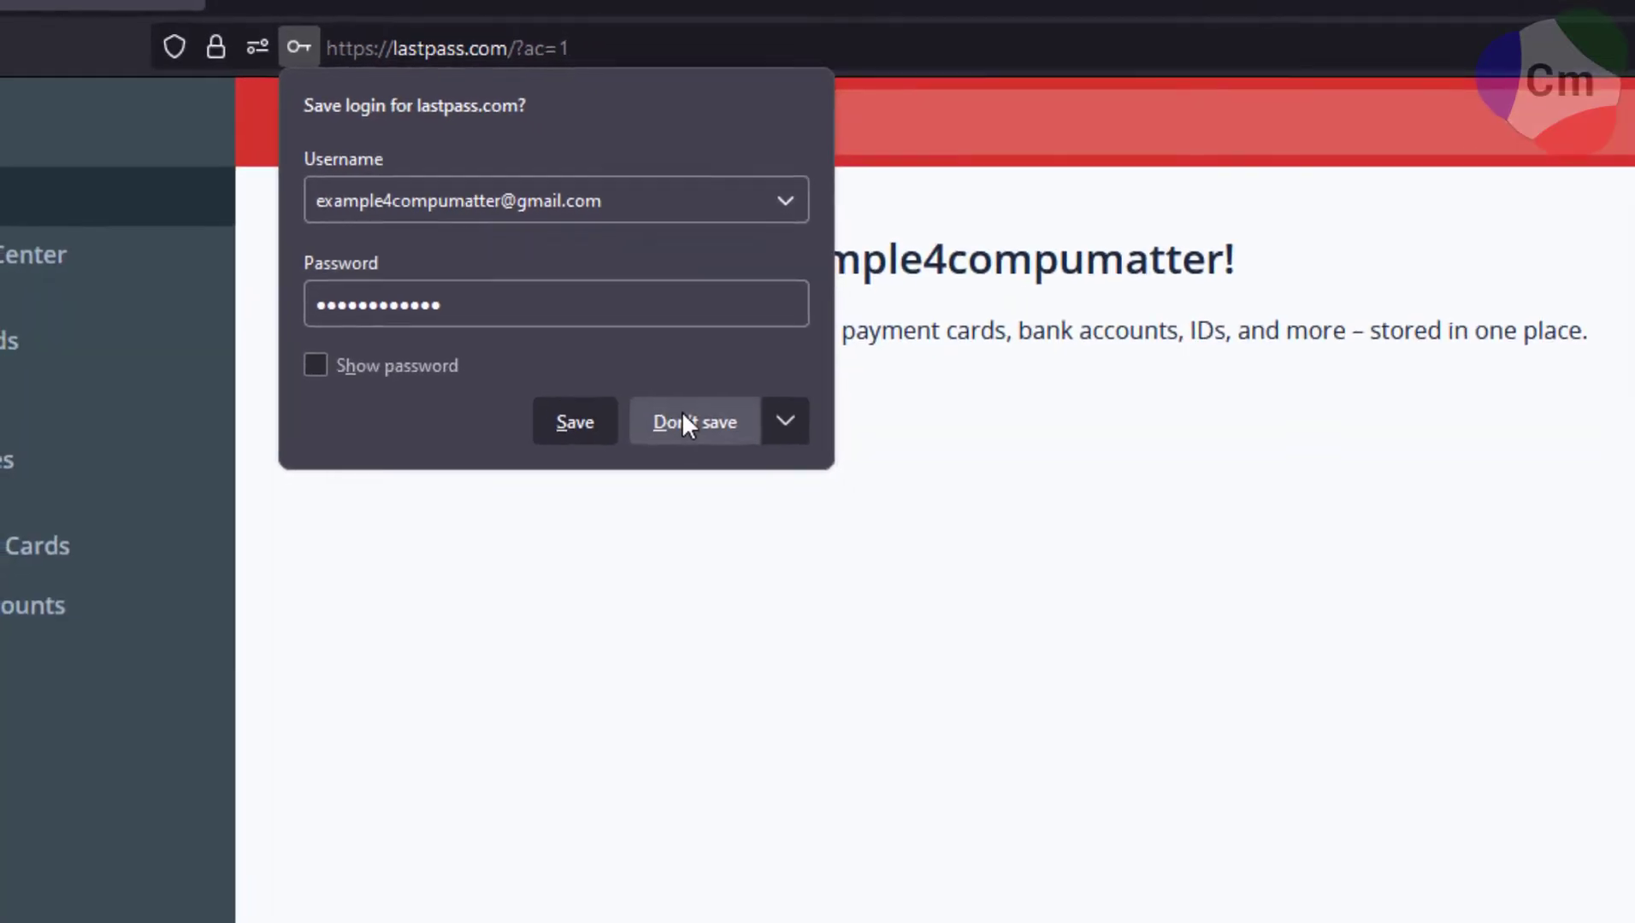
pyautogui.click(723, 446)
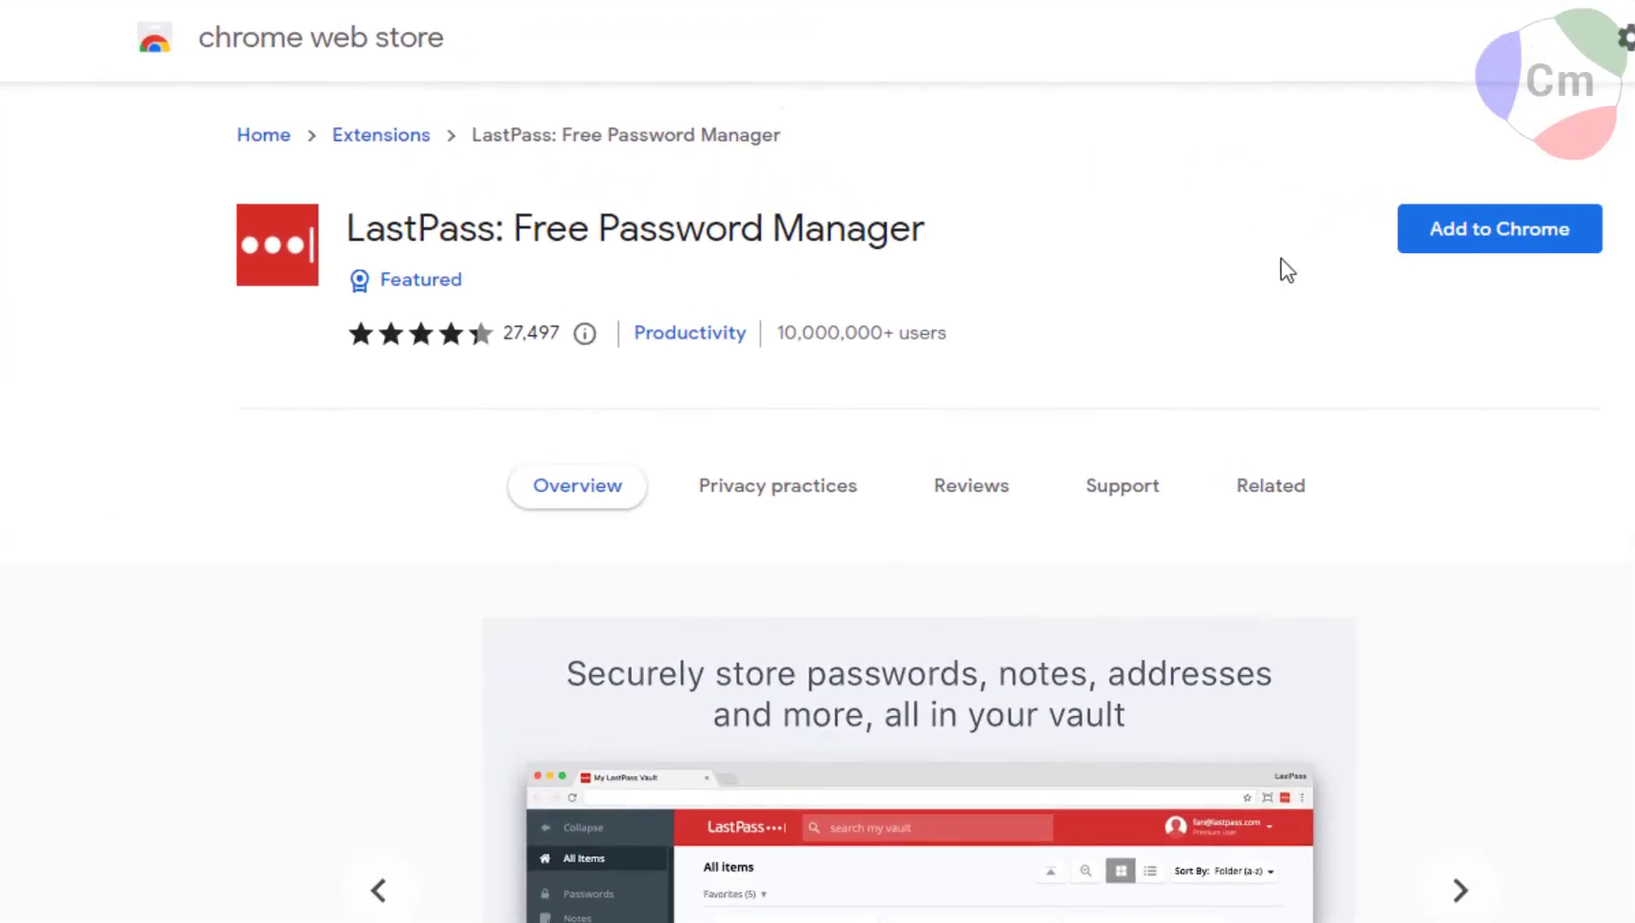
# Add the LastPass extension to Chrome from the Web Store.
pyautogui.click(1441, 244)
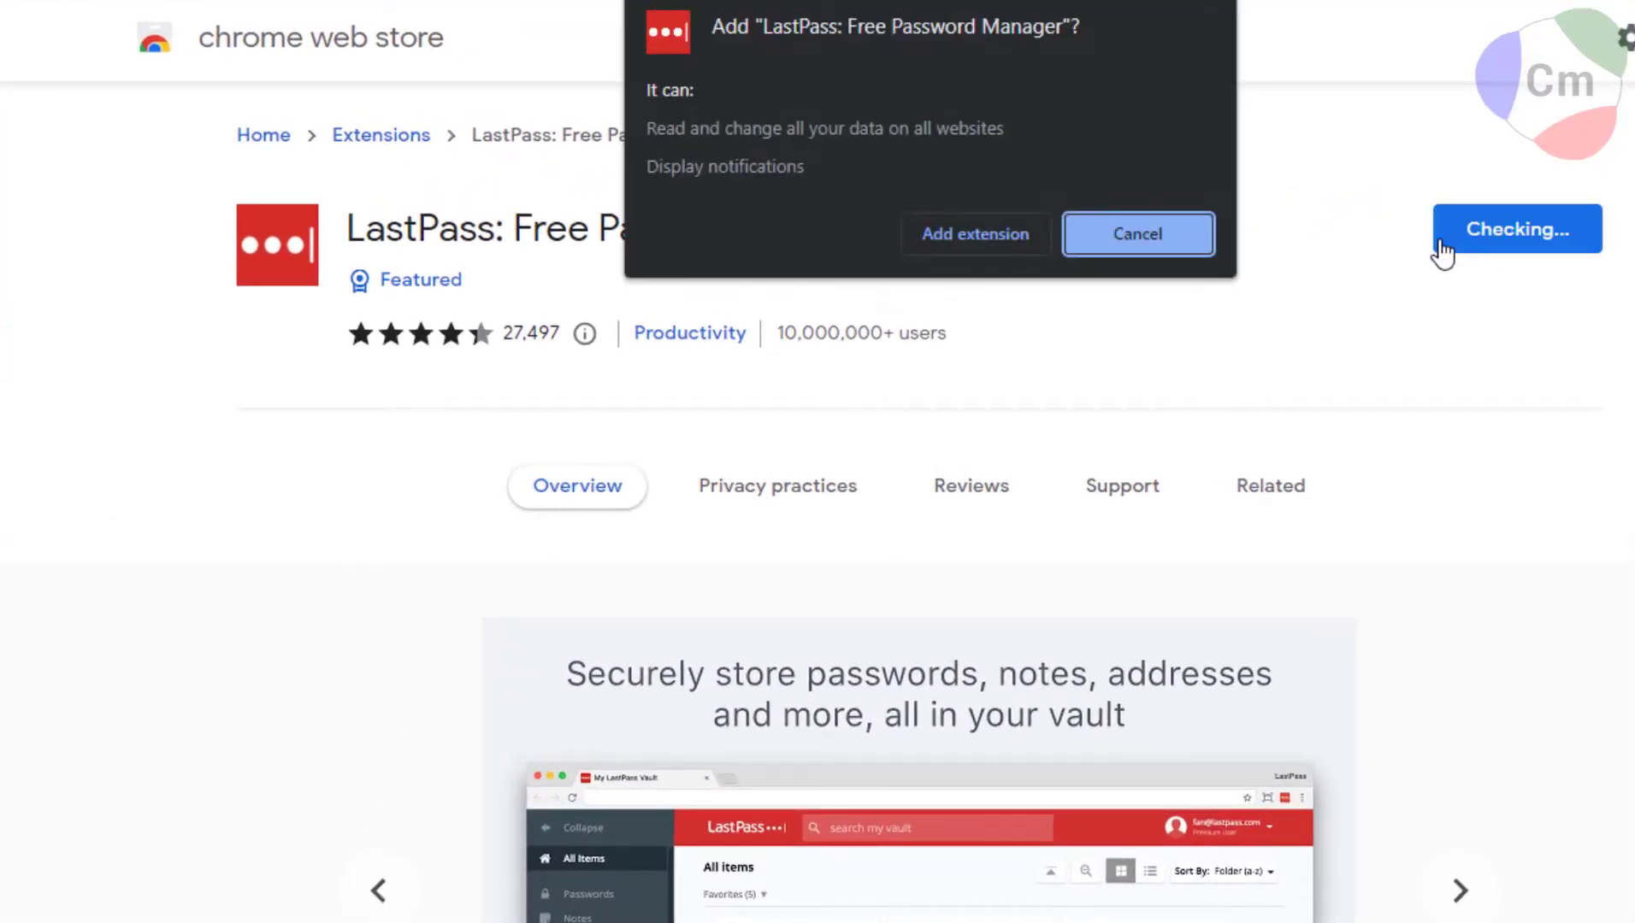
pyautogui.click(975, 233)
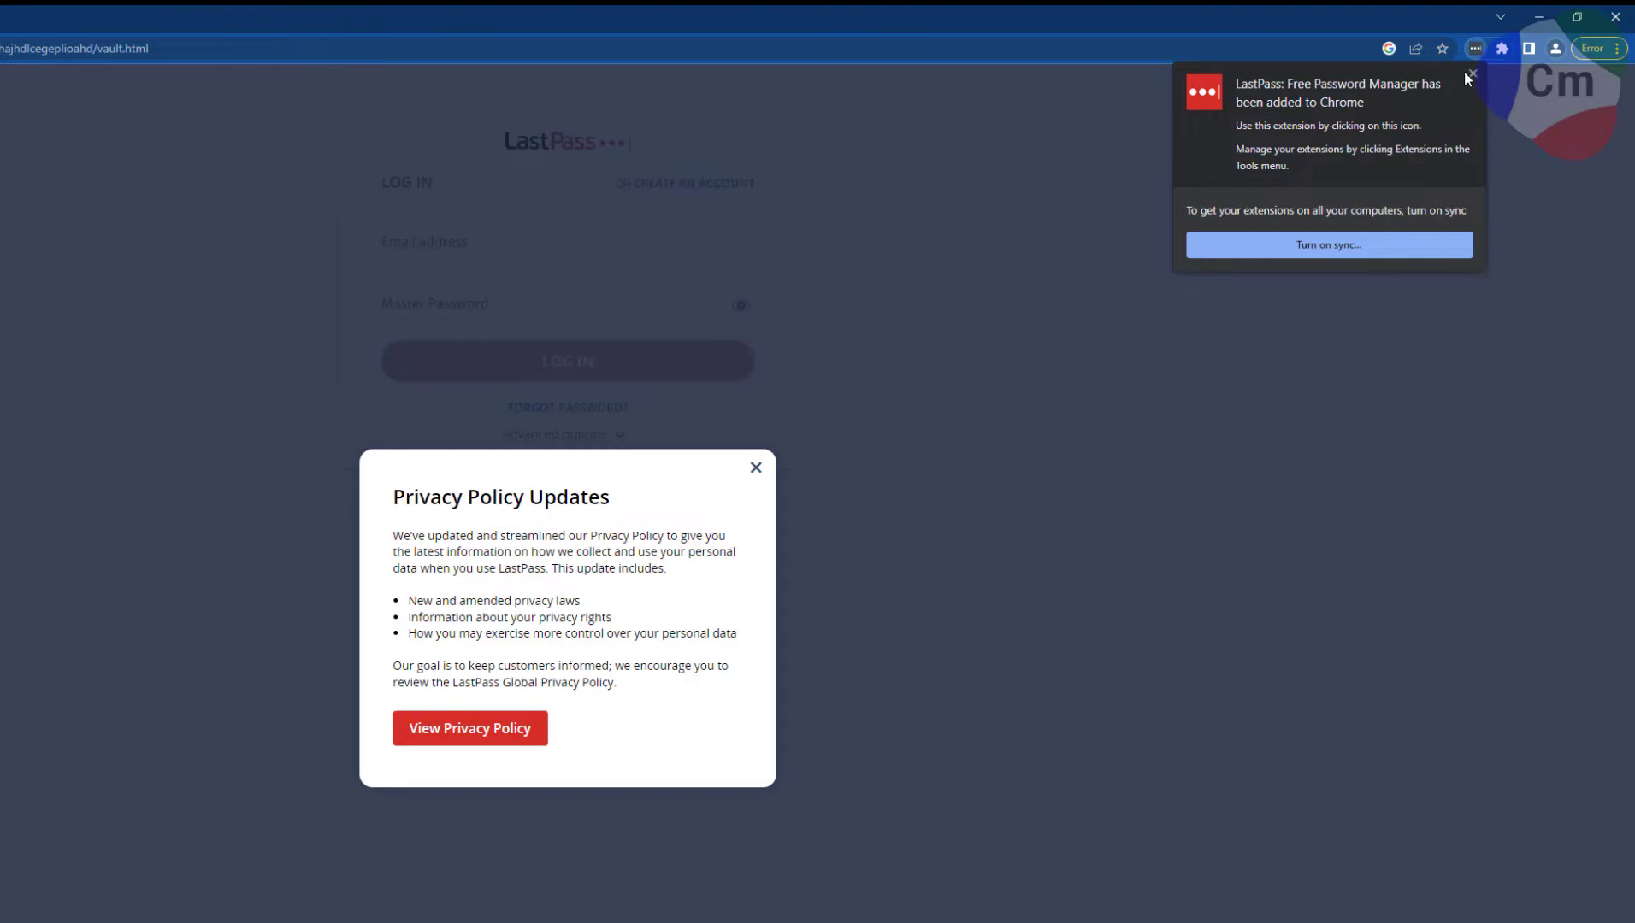
pyautogui.click(1470, 74)
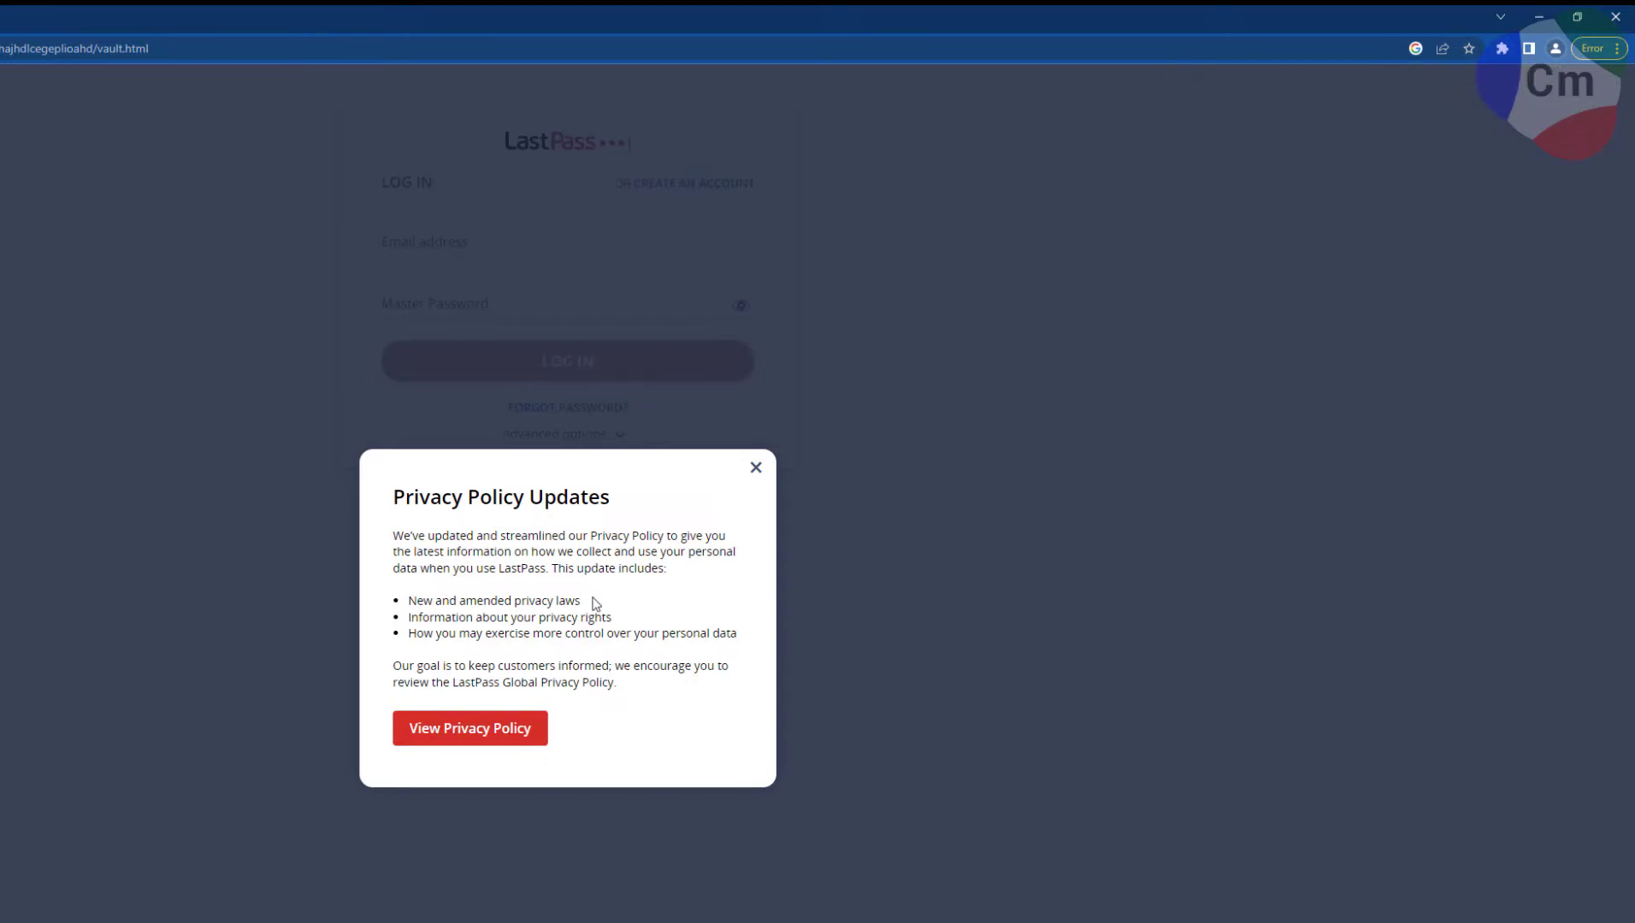
# Dismiss the privacy notice and log in to LastPass with the account email and master password.
pyautogui.click(754, 471)
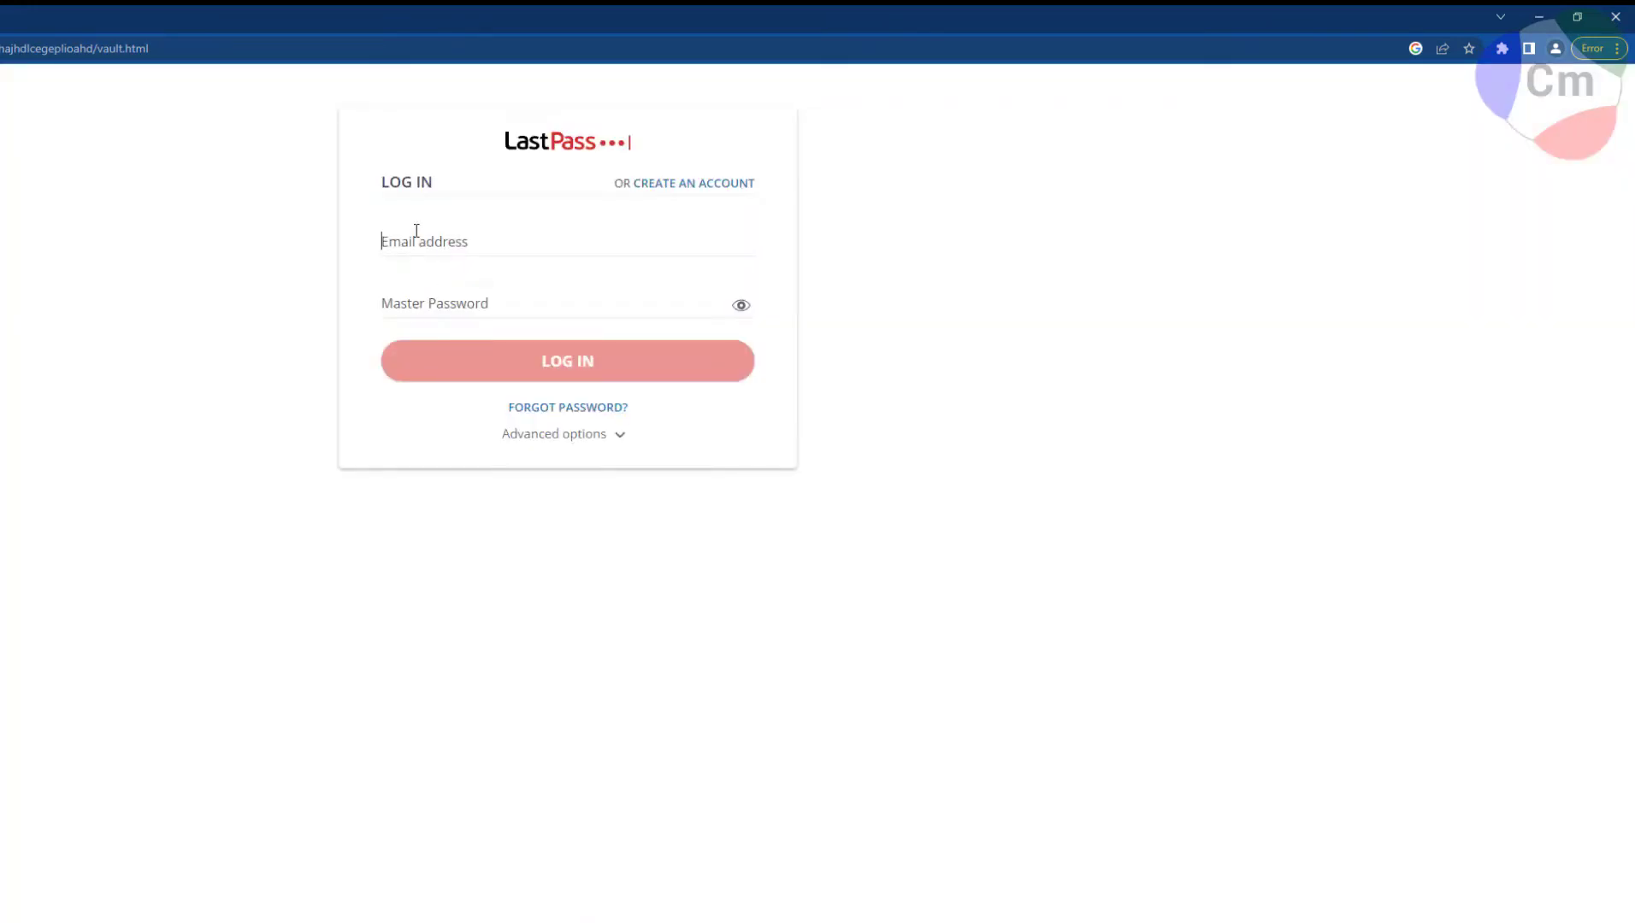
pyautogui.press('Tab')
pyautogui.write('******')
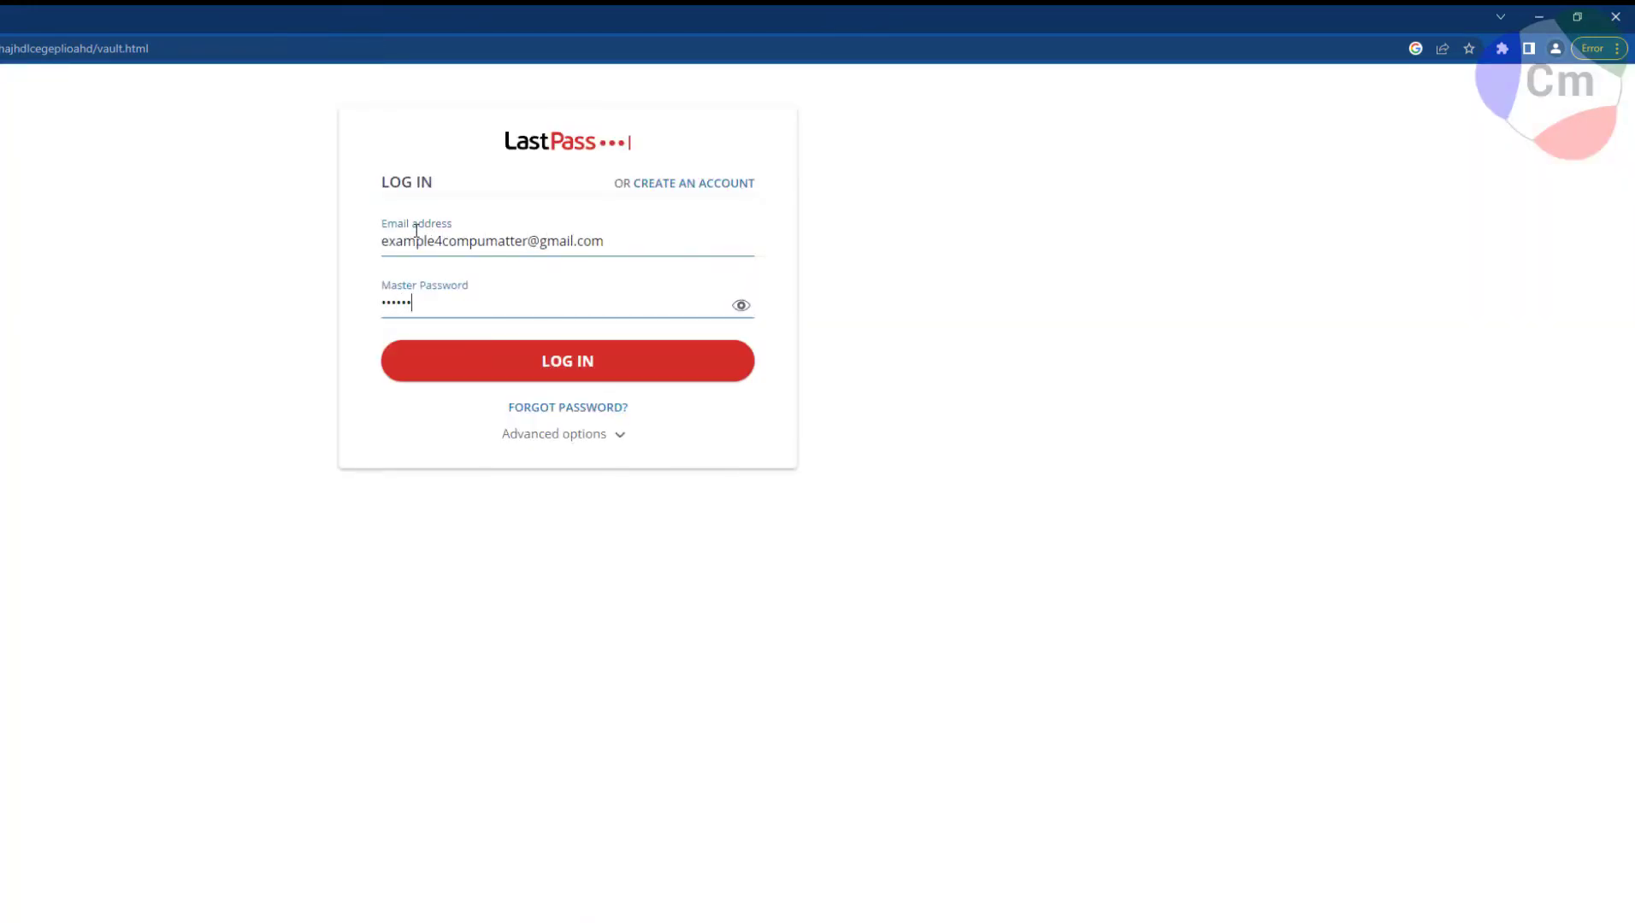
pyautogui.press('Return')
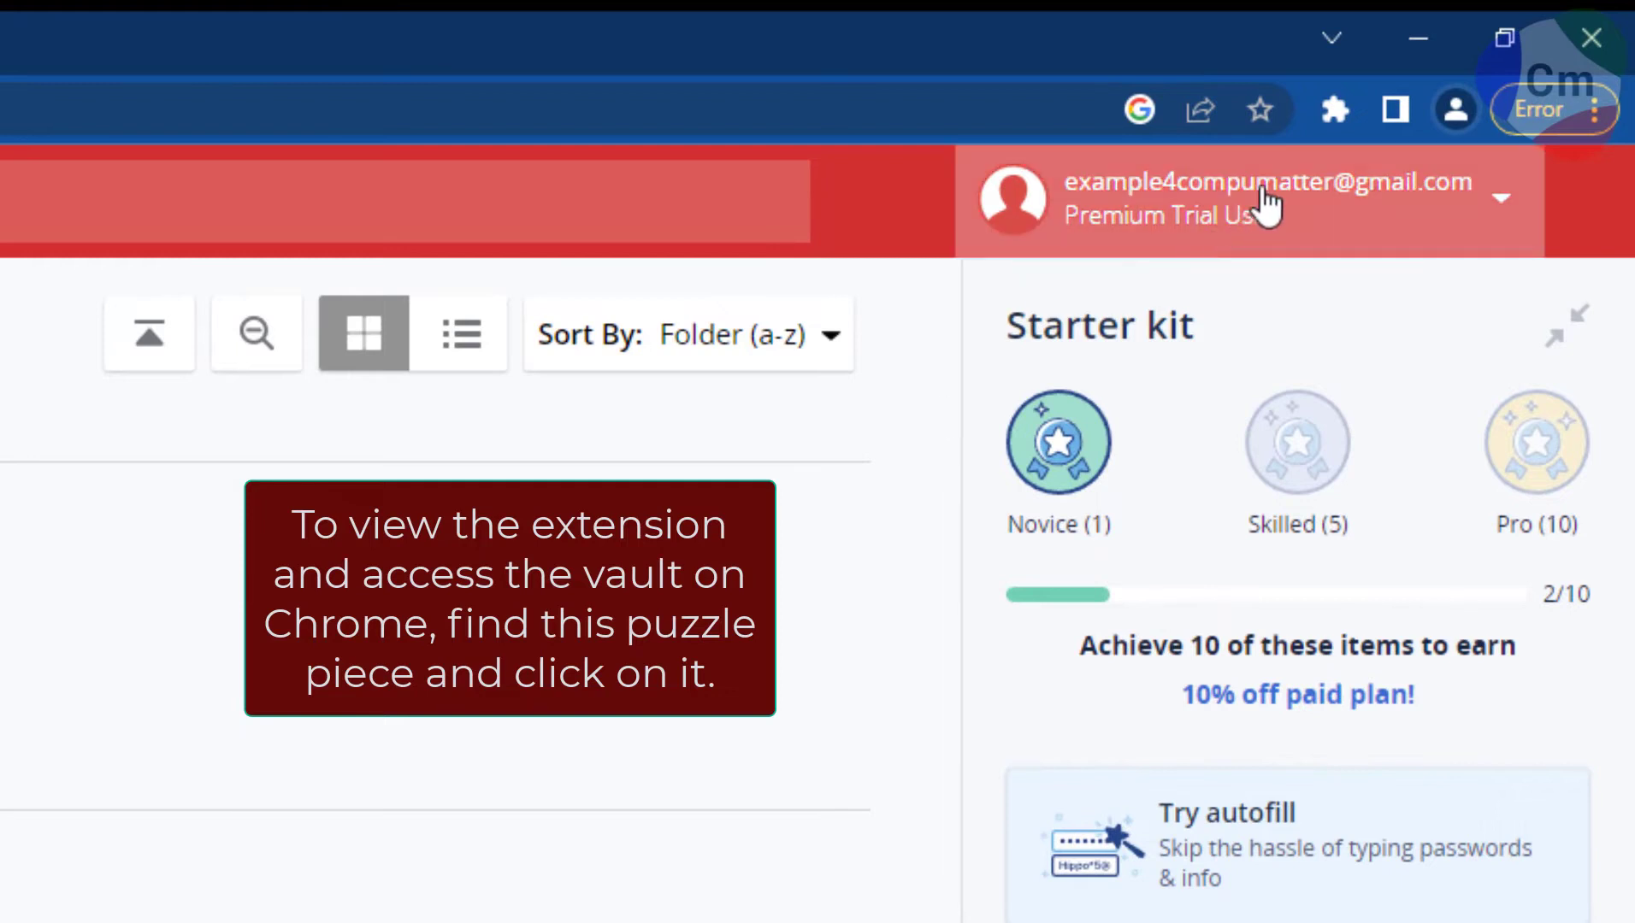
# Pin LastPass to the Chrome toolbar and open its popup.
pyautogui.click(1337, 114)
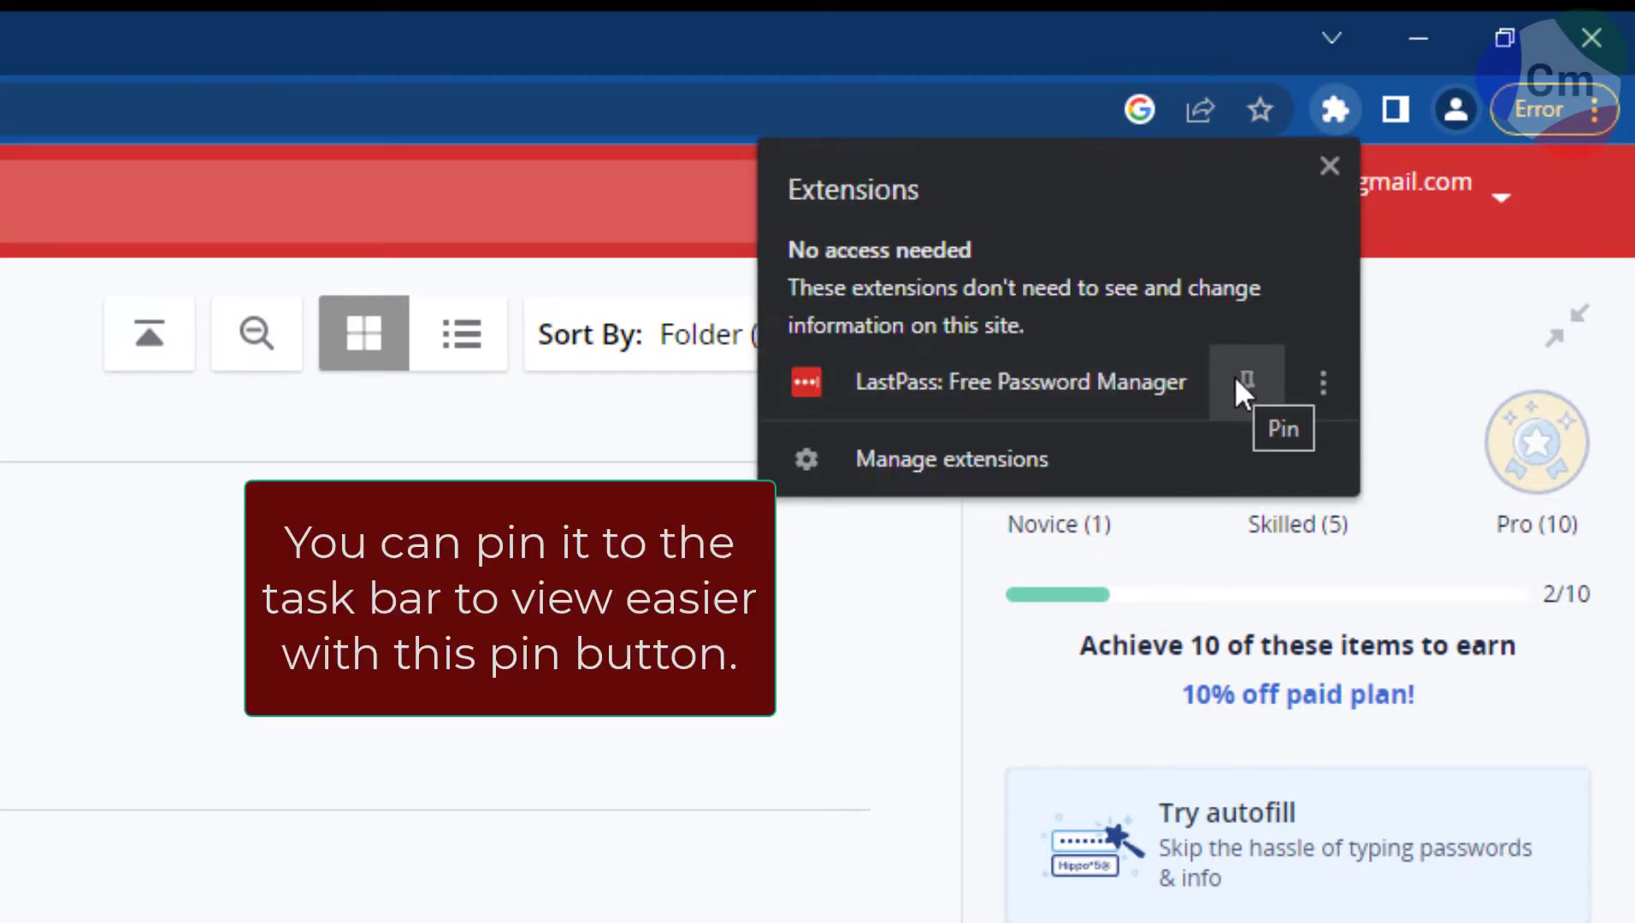
pyautogui.click(1244, 380)
pyautogui.click(1204, 237)
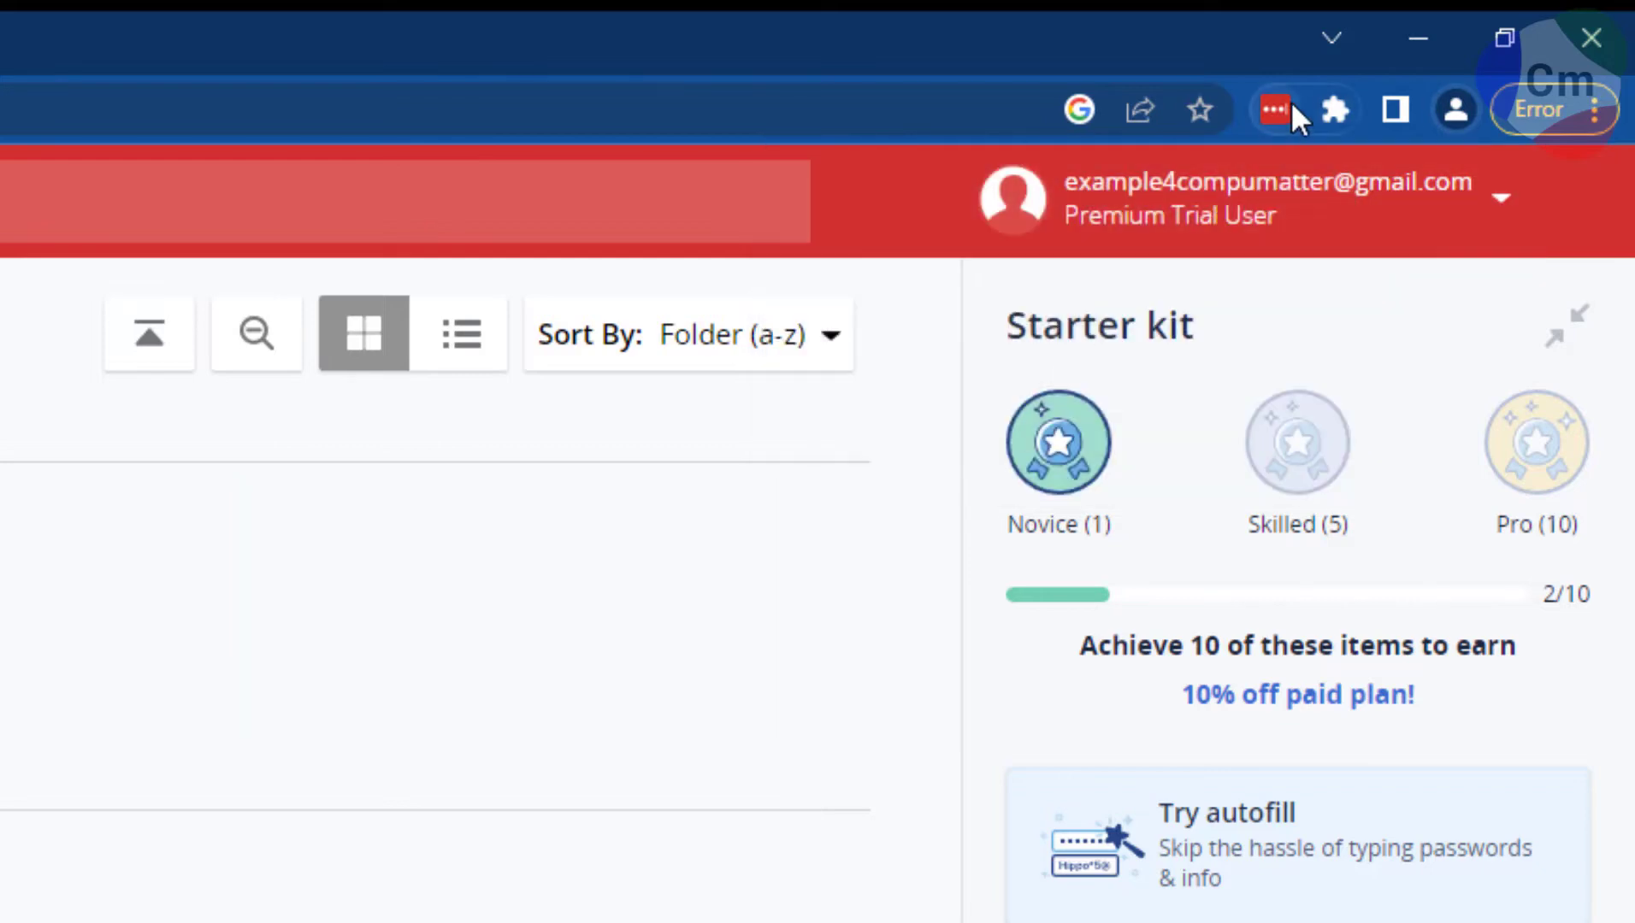
pyautogui.click(1276, 113)
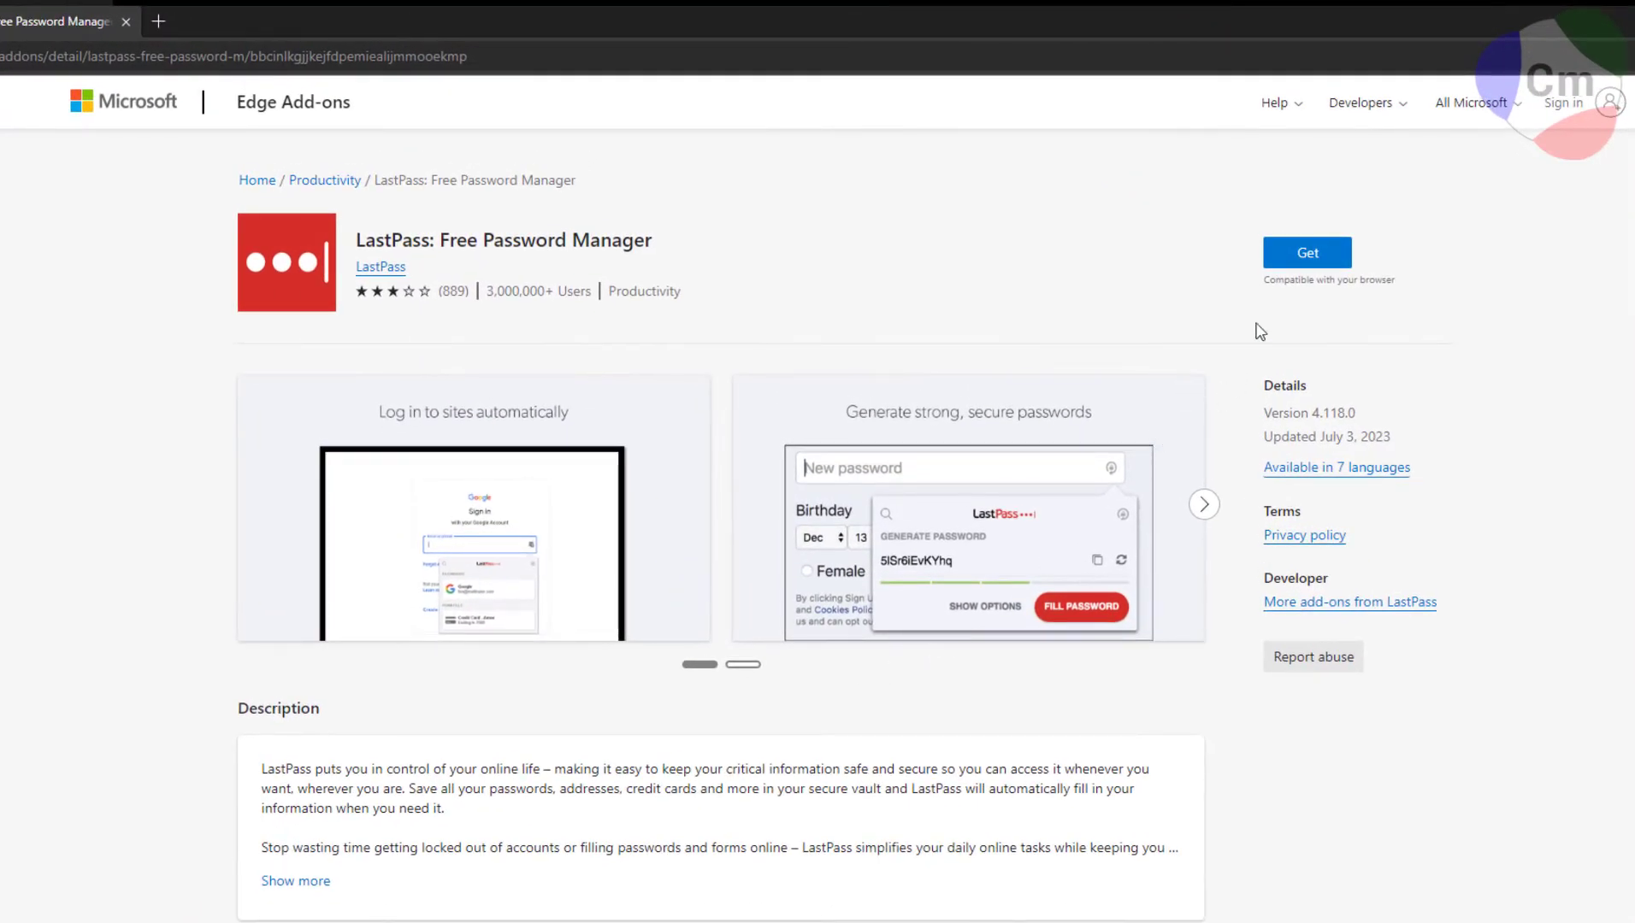
# Add the LastPass extension to Microsoft Edge from Edge Add-ons.
pyautogui.click(1299, 264)
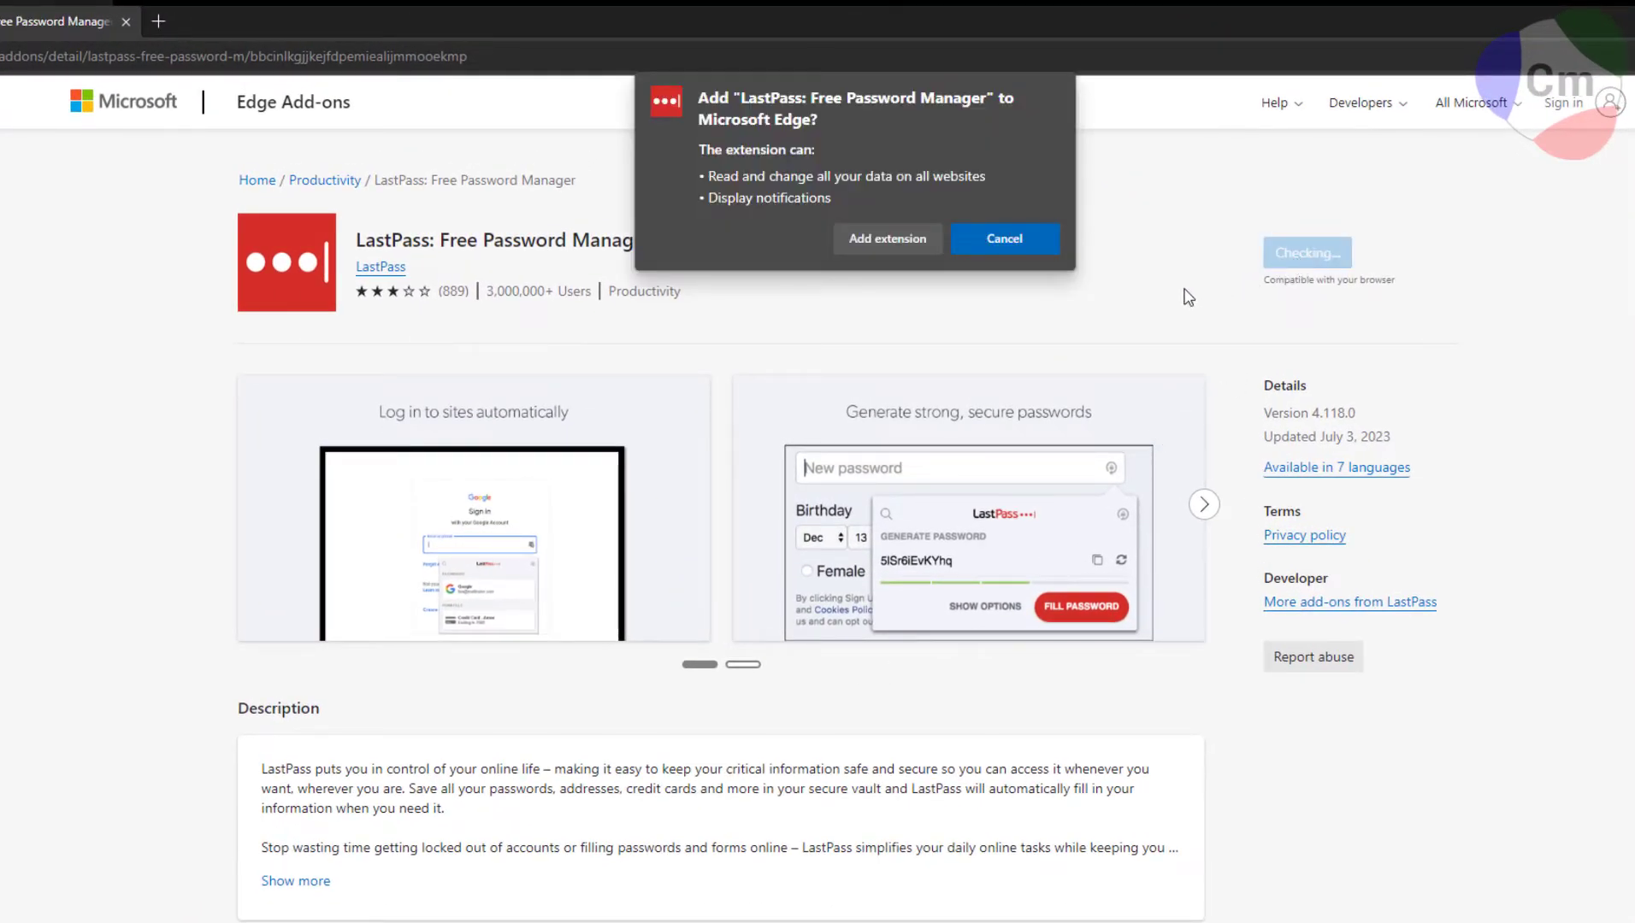
pyautogui.click(863, 243)
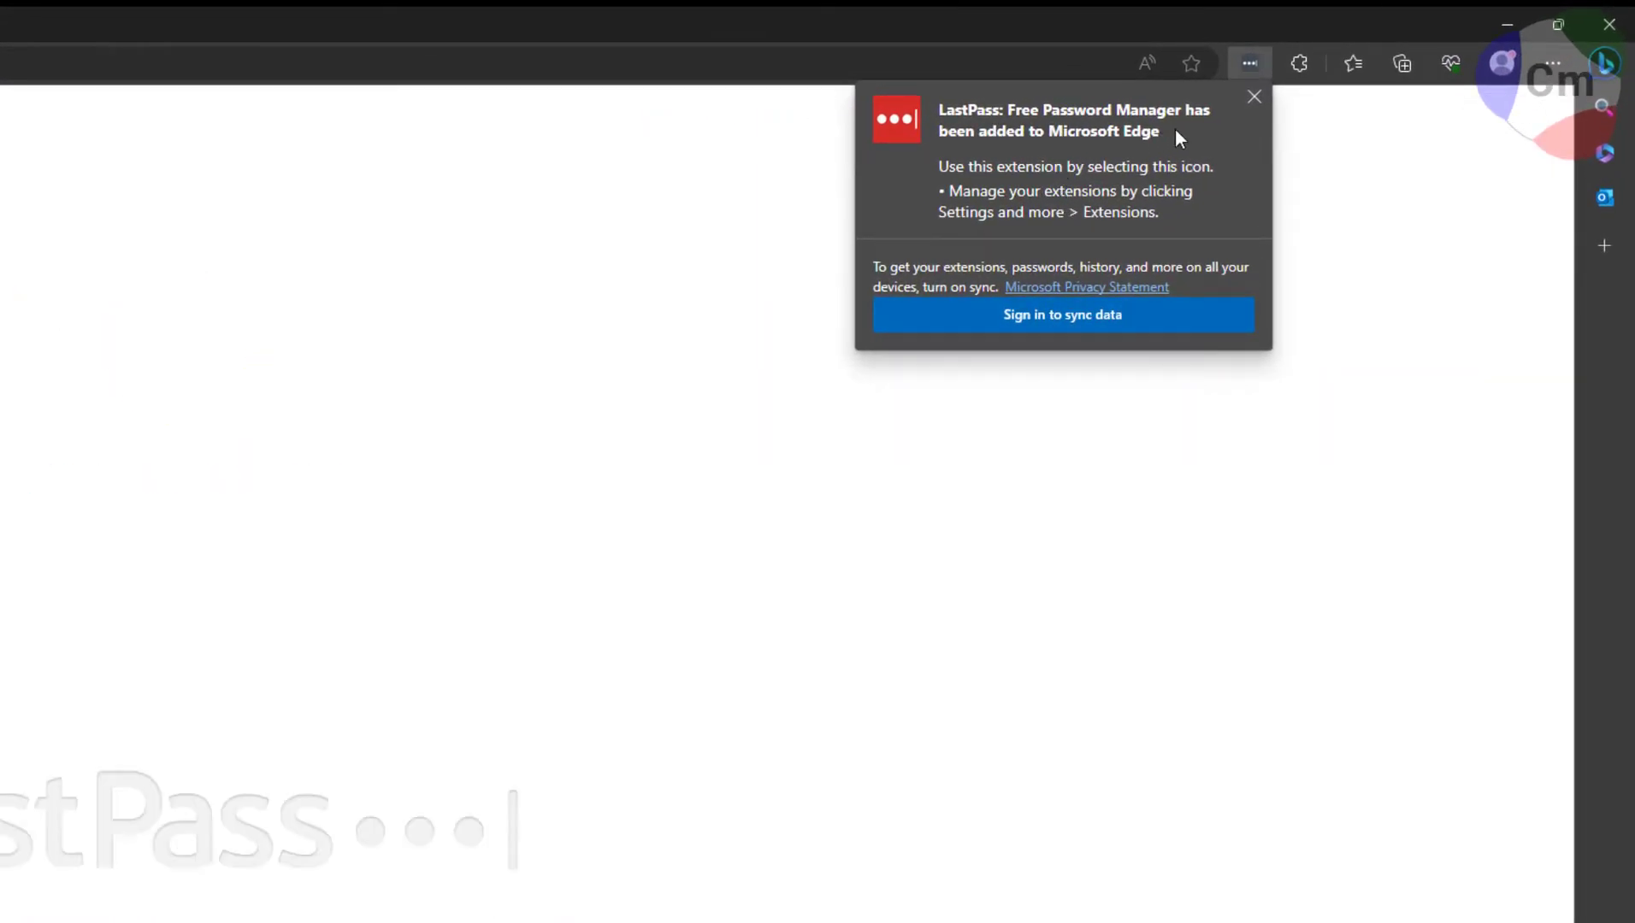
pyautogui.click(1254, 97)
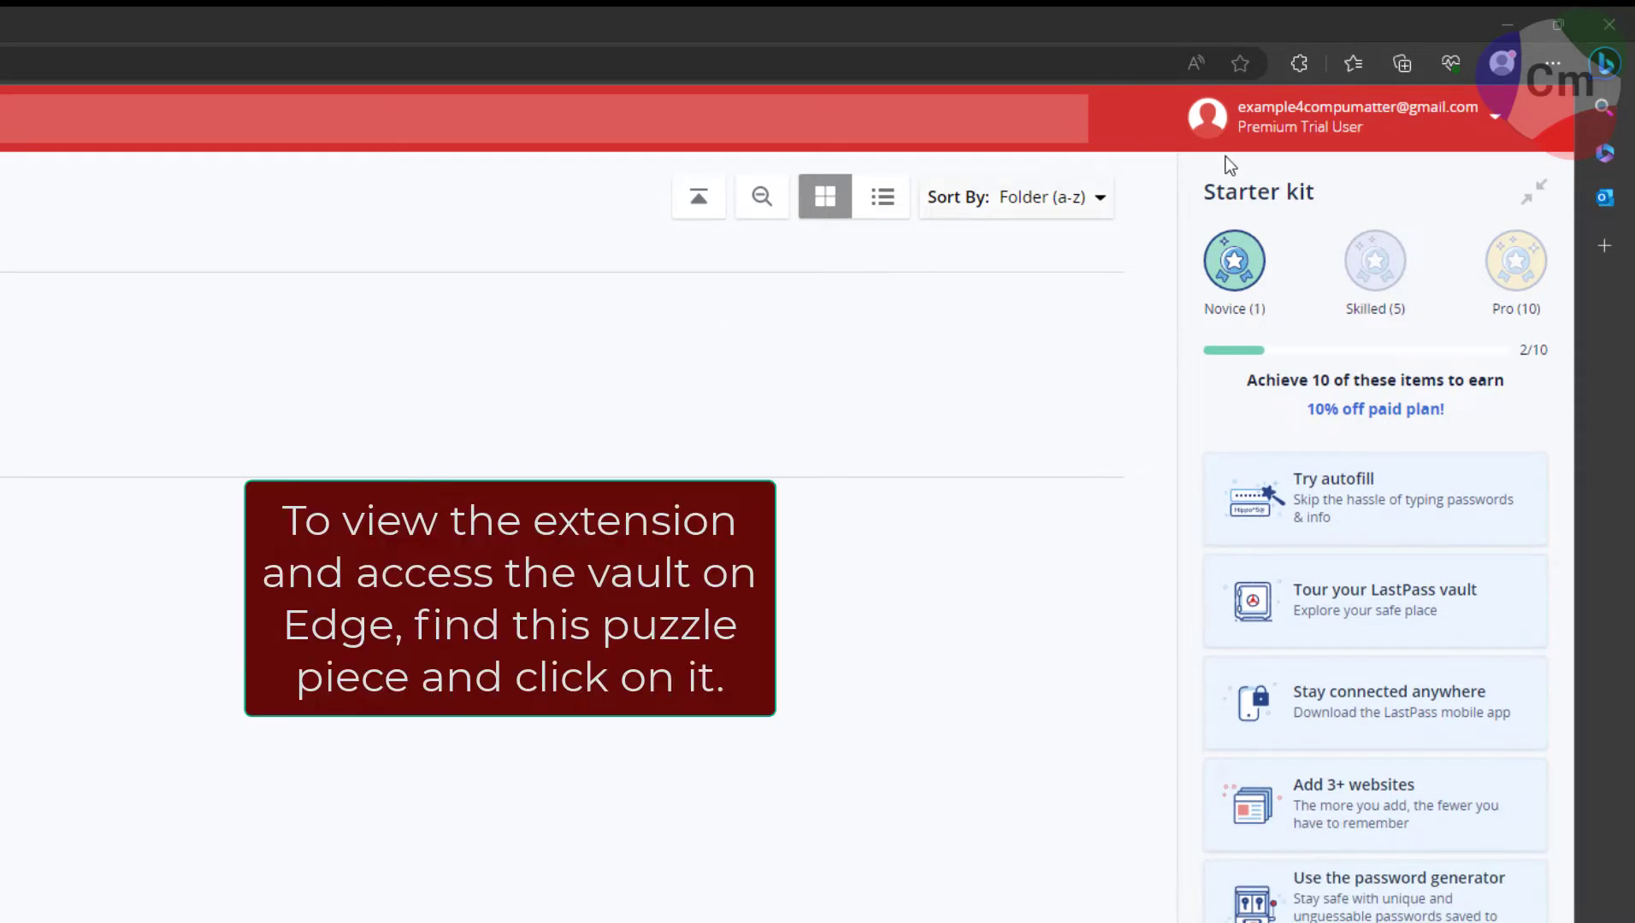
# Pin LastPass to the Edge toolbar and open its popup.
pyautogui.click(1299, 63)
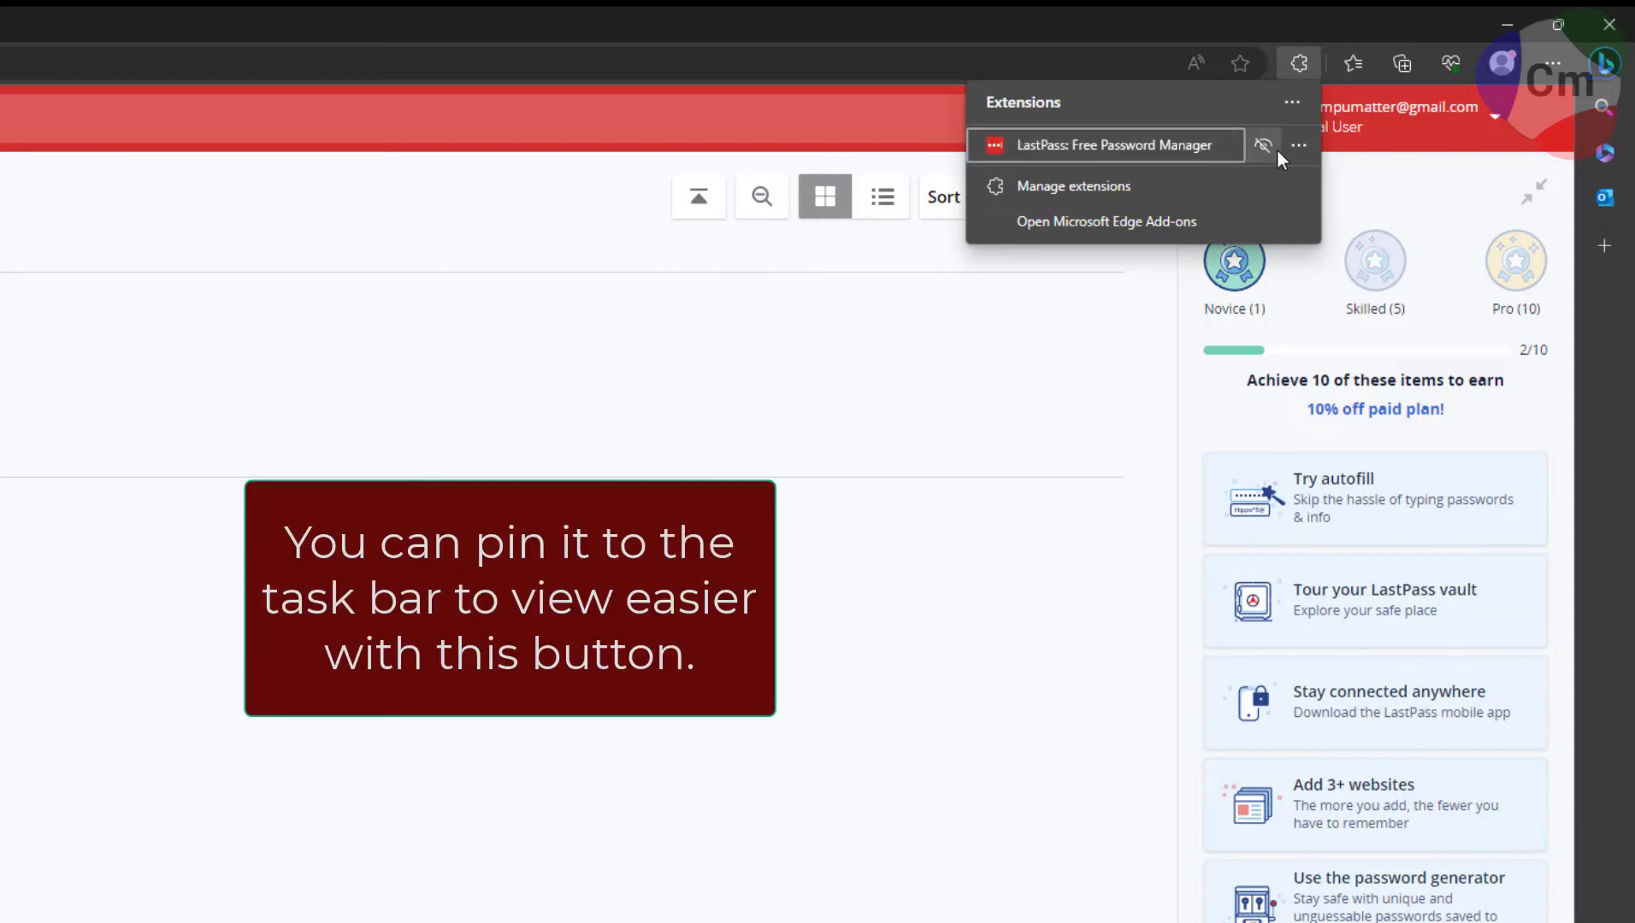
pyautogui.click(1262, 147)
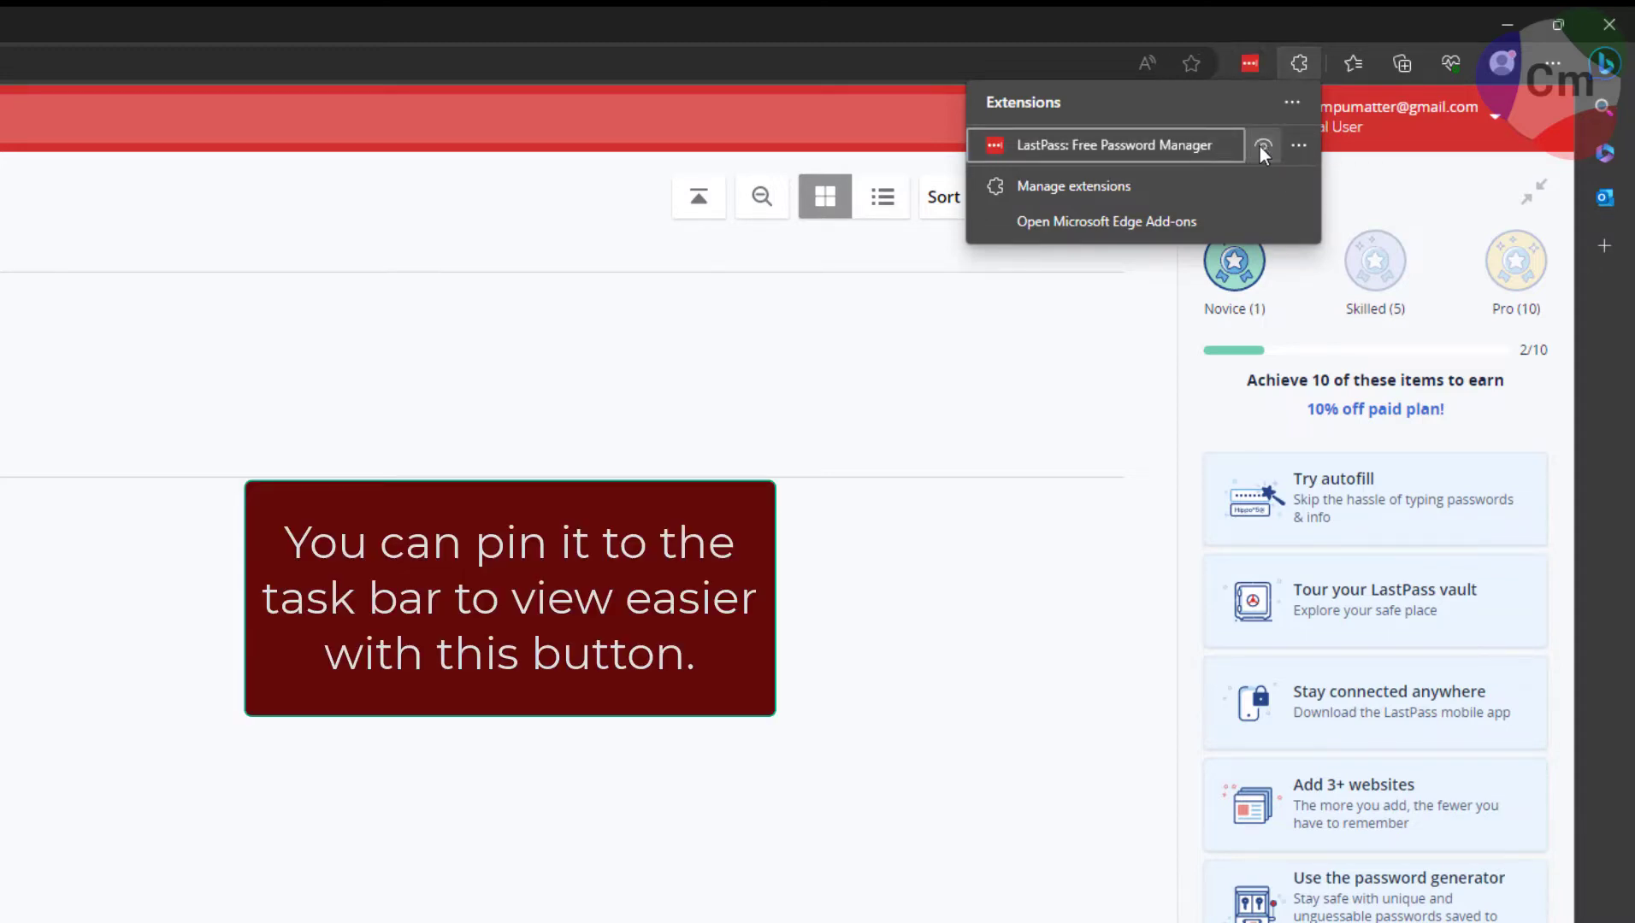
pyautogui.click(1104, 267)
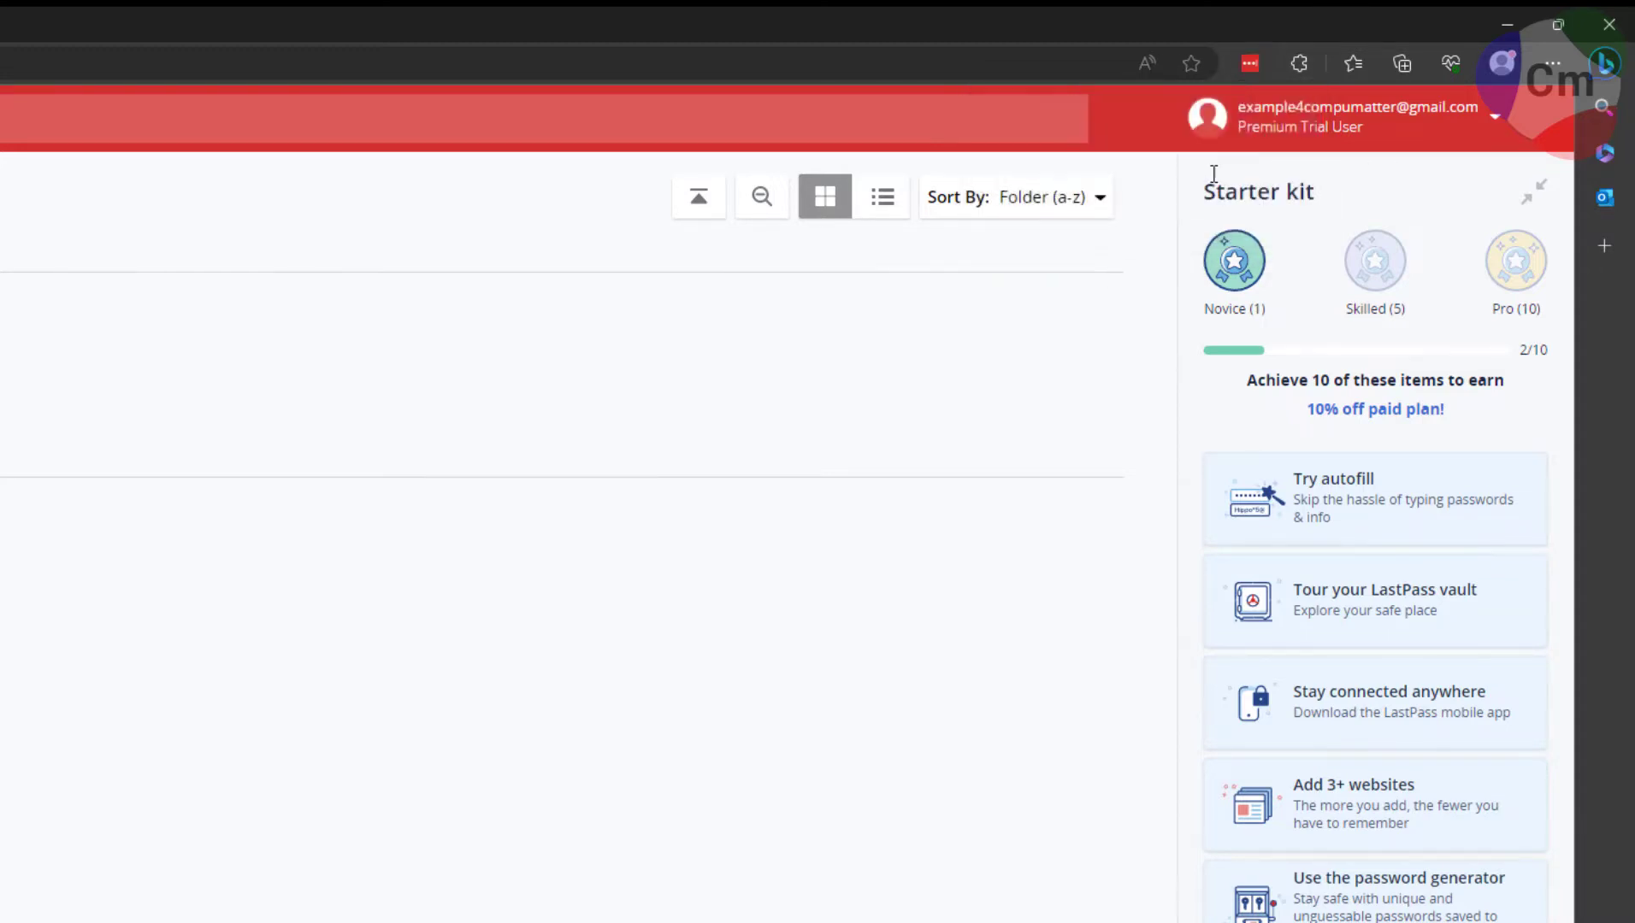
pyautogui.click(1249, 65)
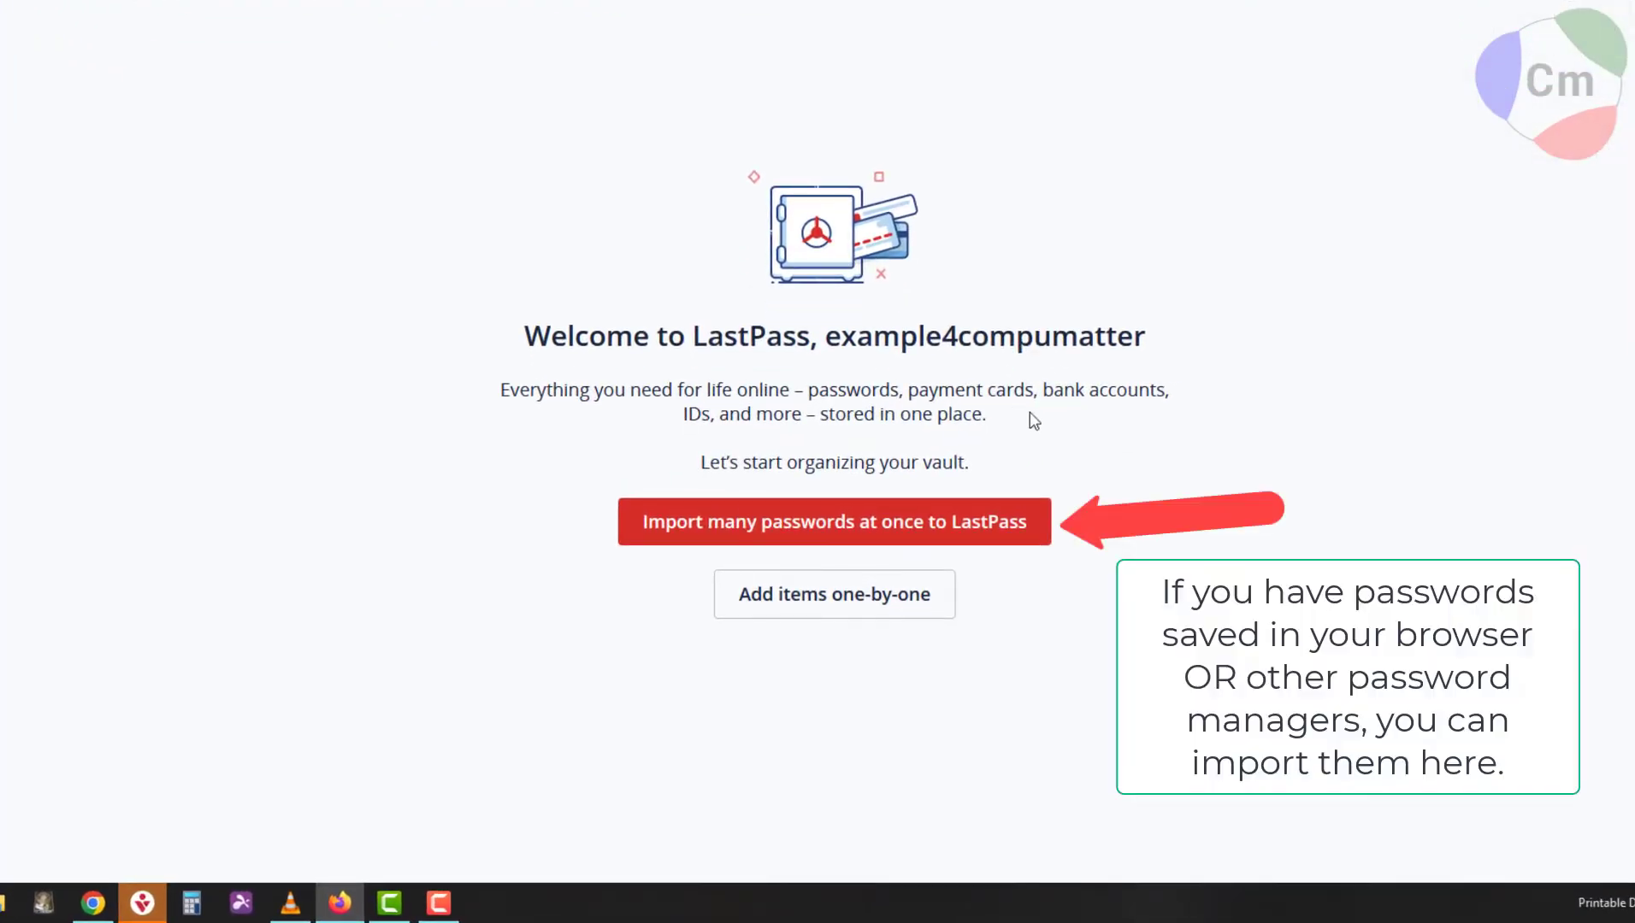
# Look over the password import options, then start a new Password item instead.
pyautogui.click(816, 524)
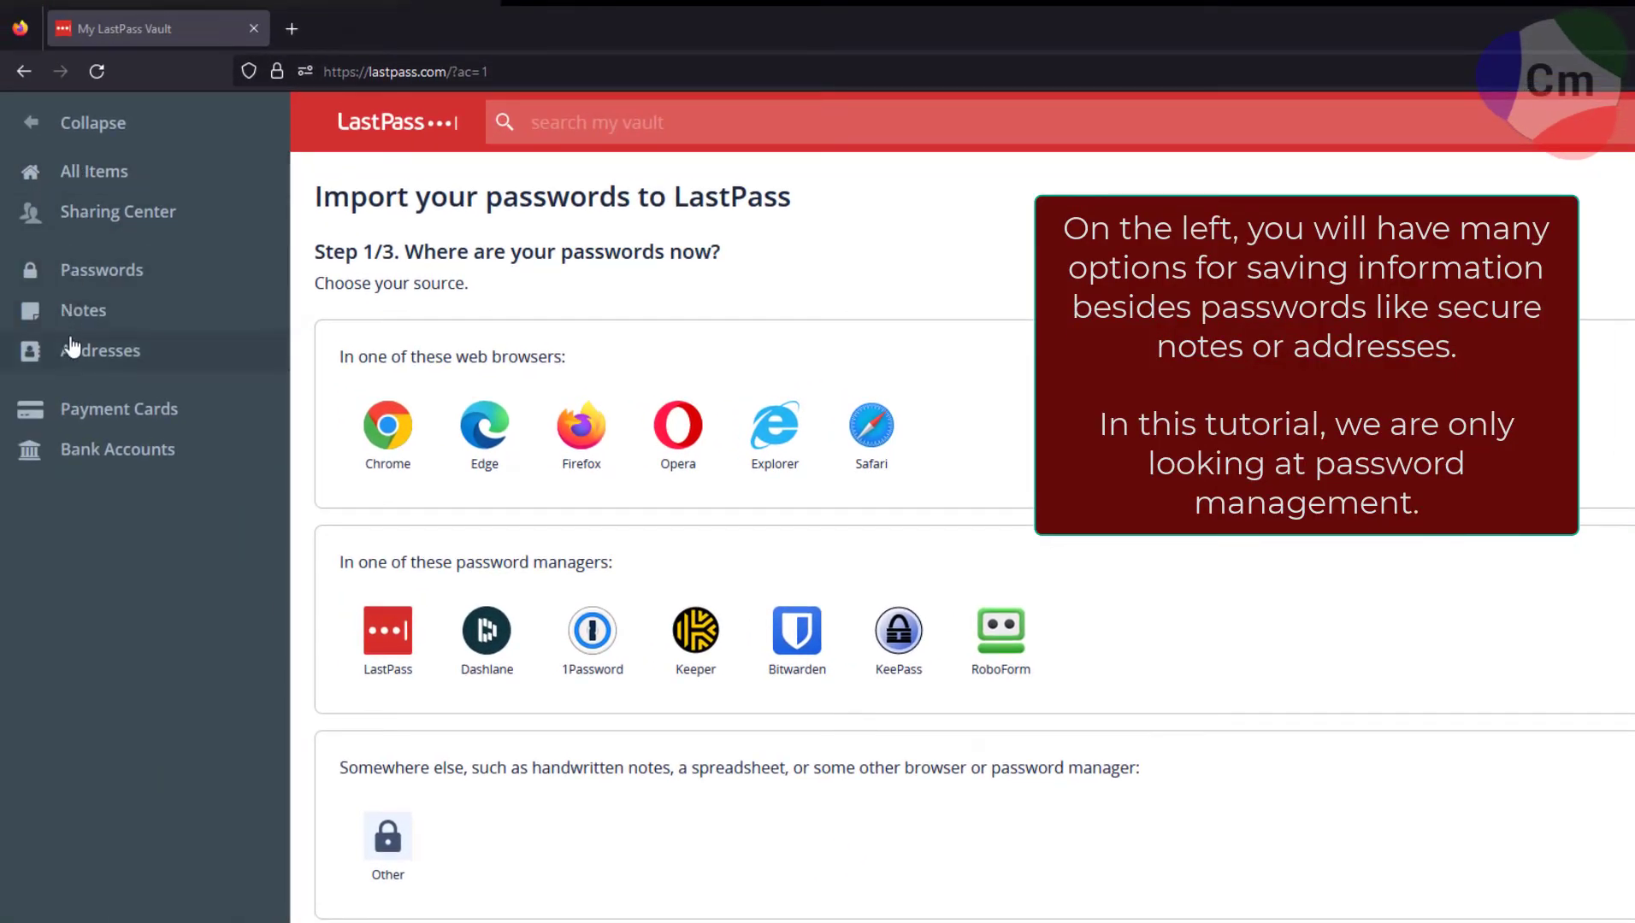
pyautogui.click(117, 282)
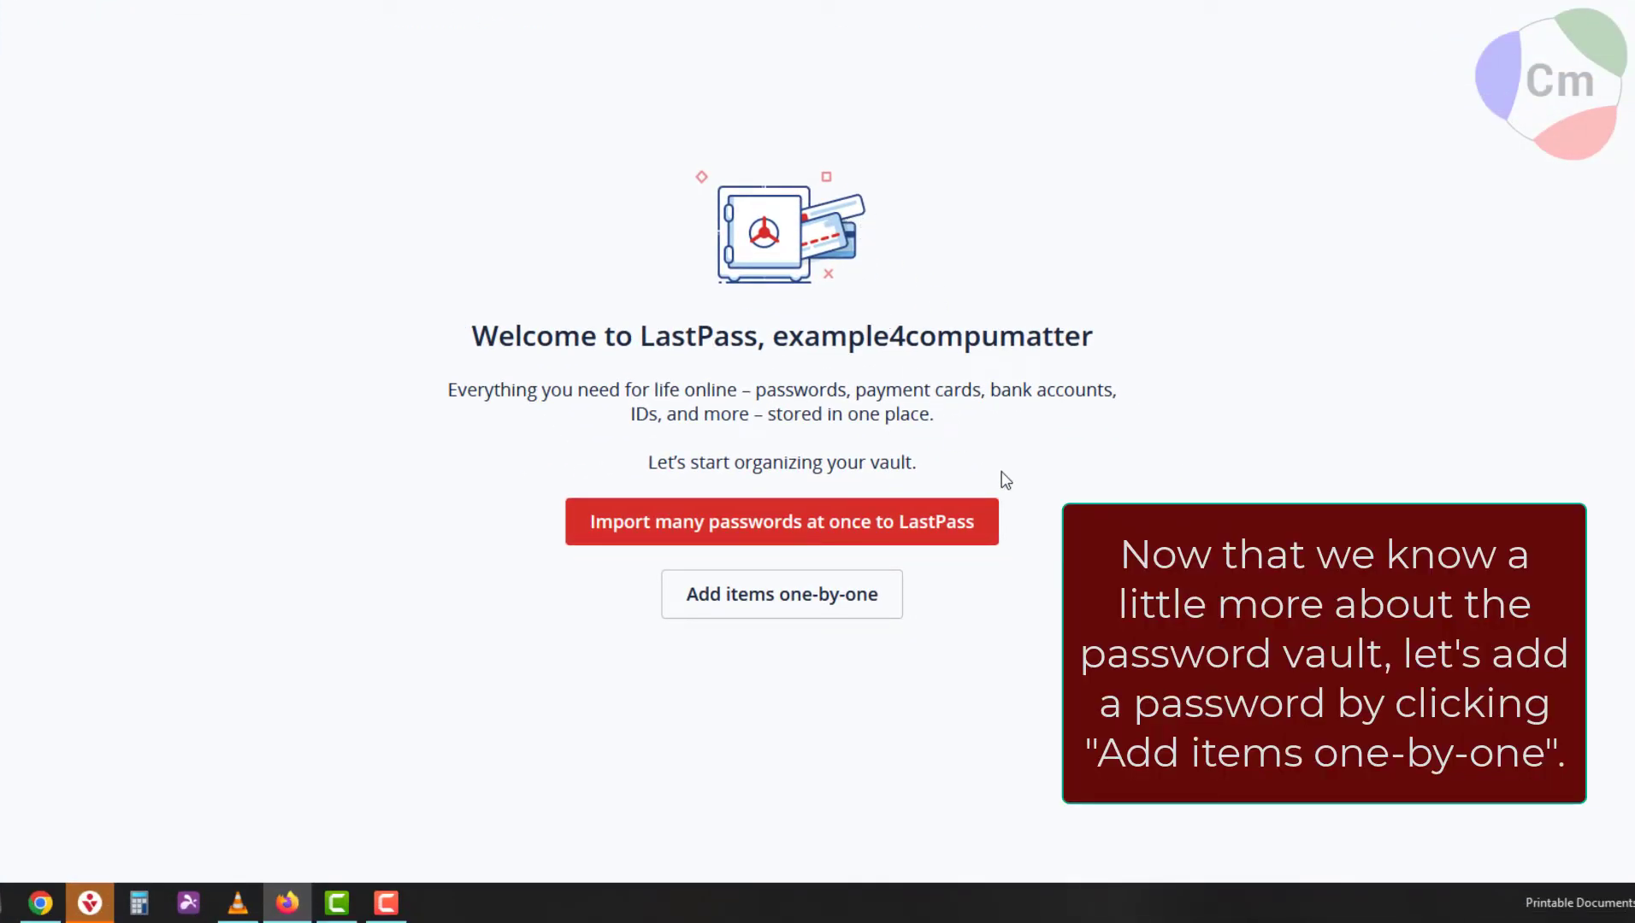
pyautogui.click(793, 602)
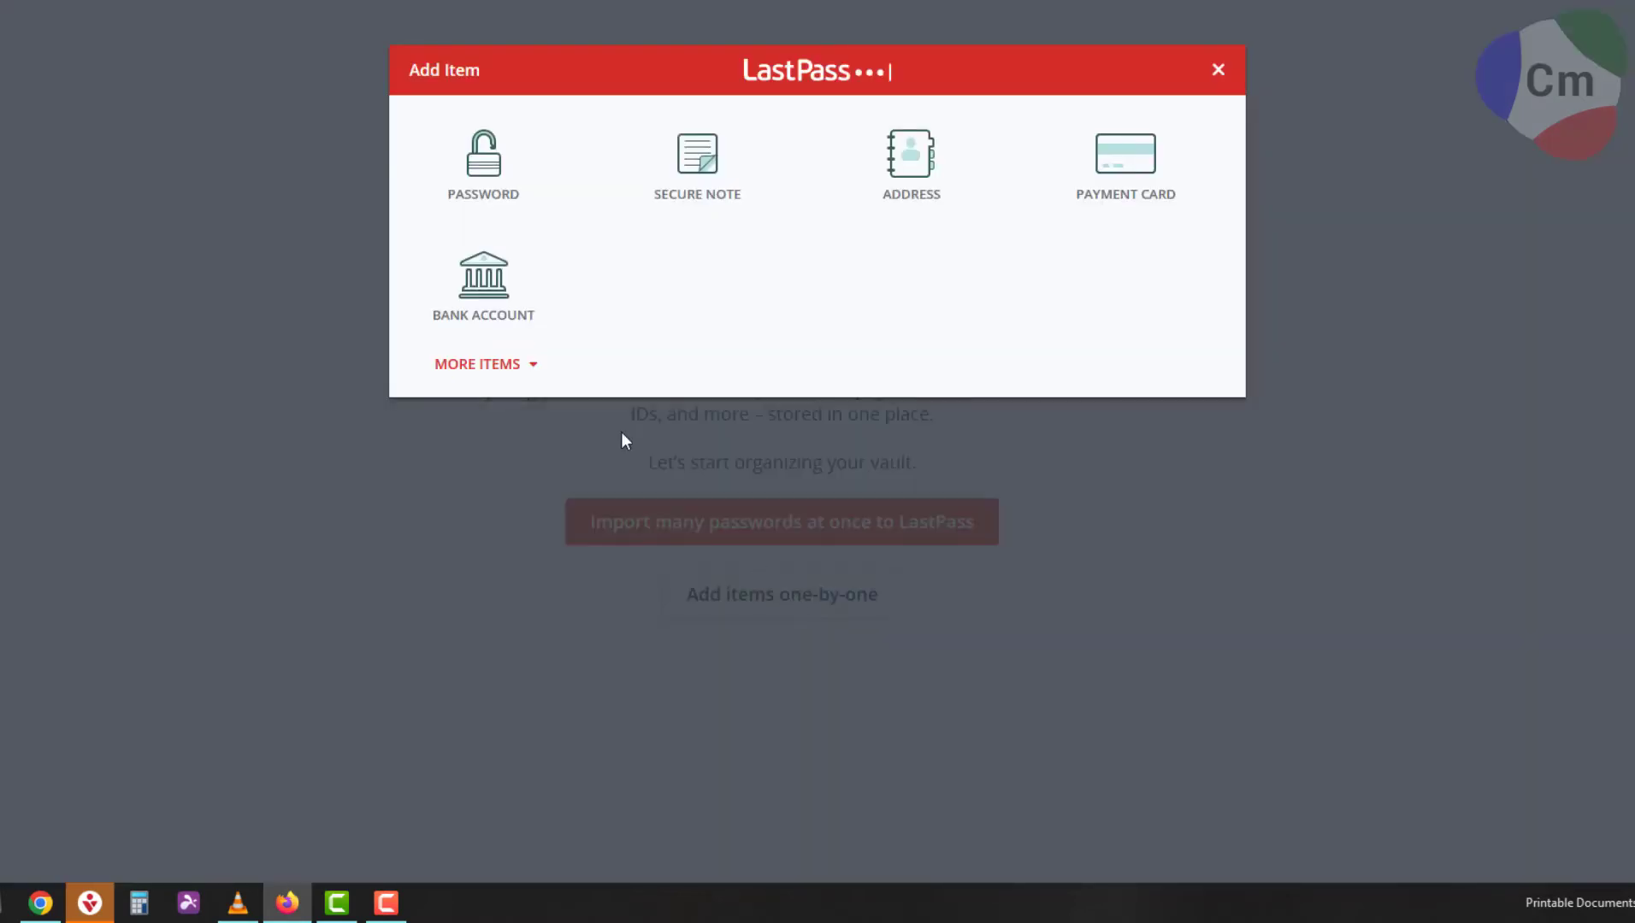
pyautogui.click(508, 199)
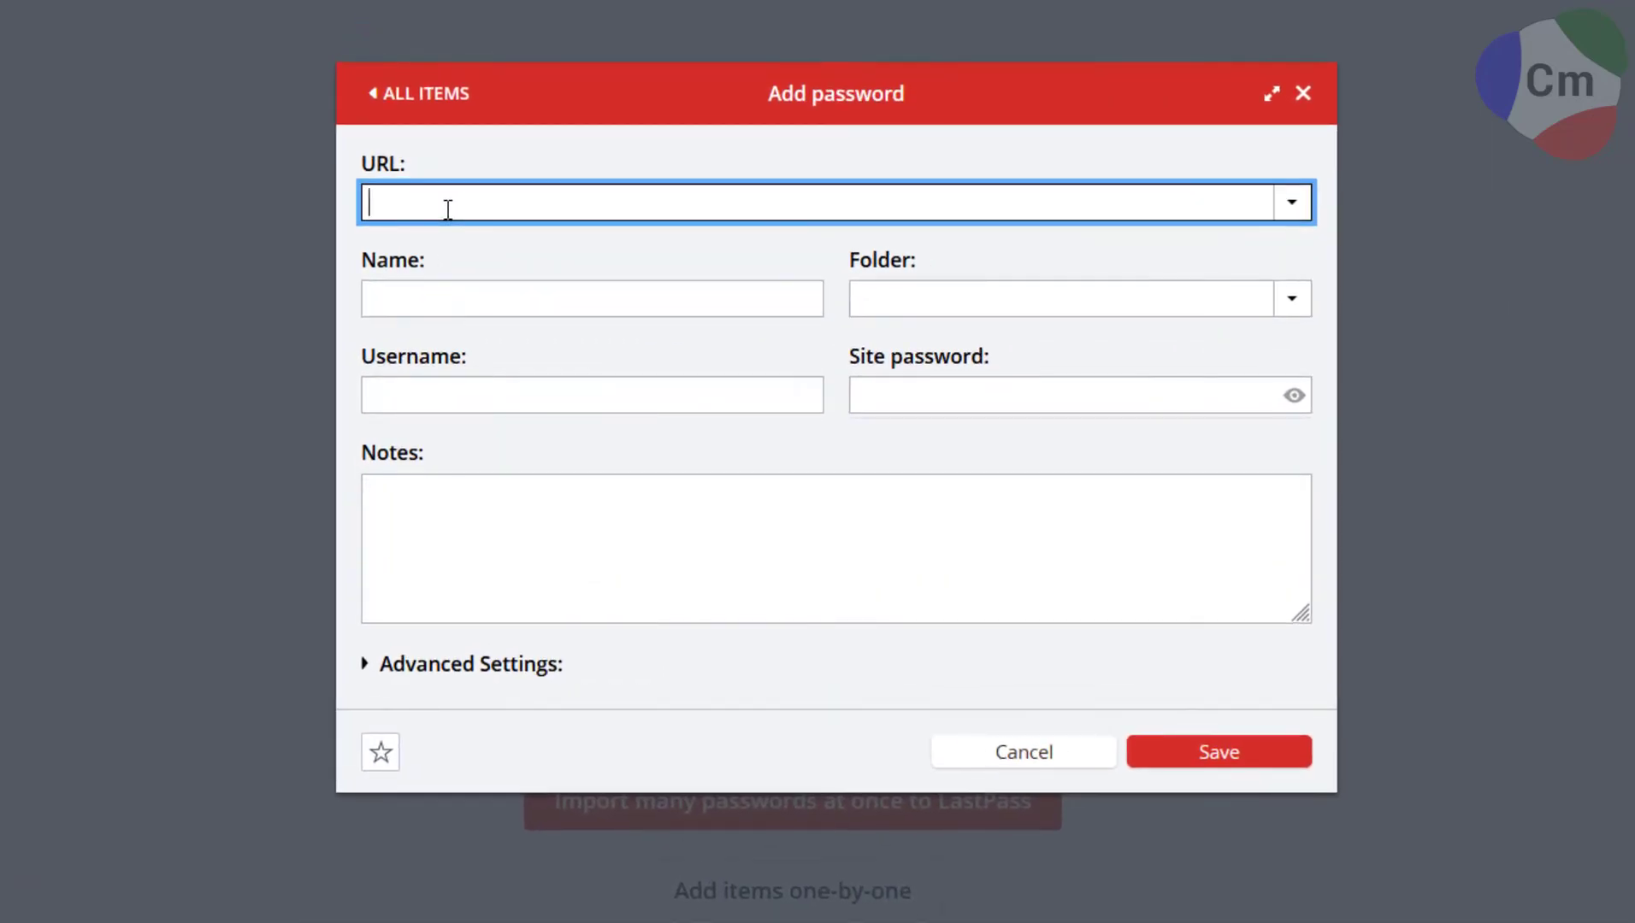
pyautogui.write('www.google.com')
pyautogui.press('Tab')
pyautogui.write('Google')
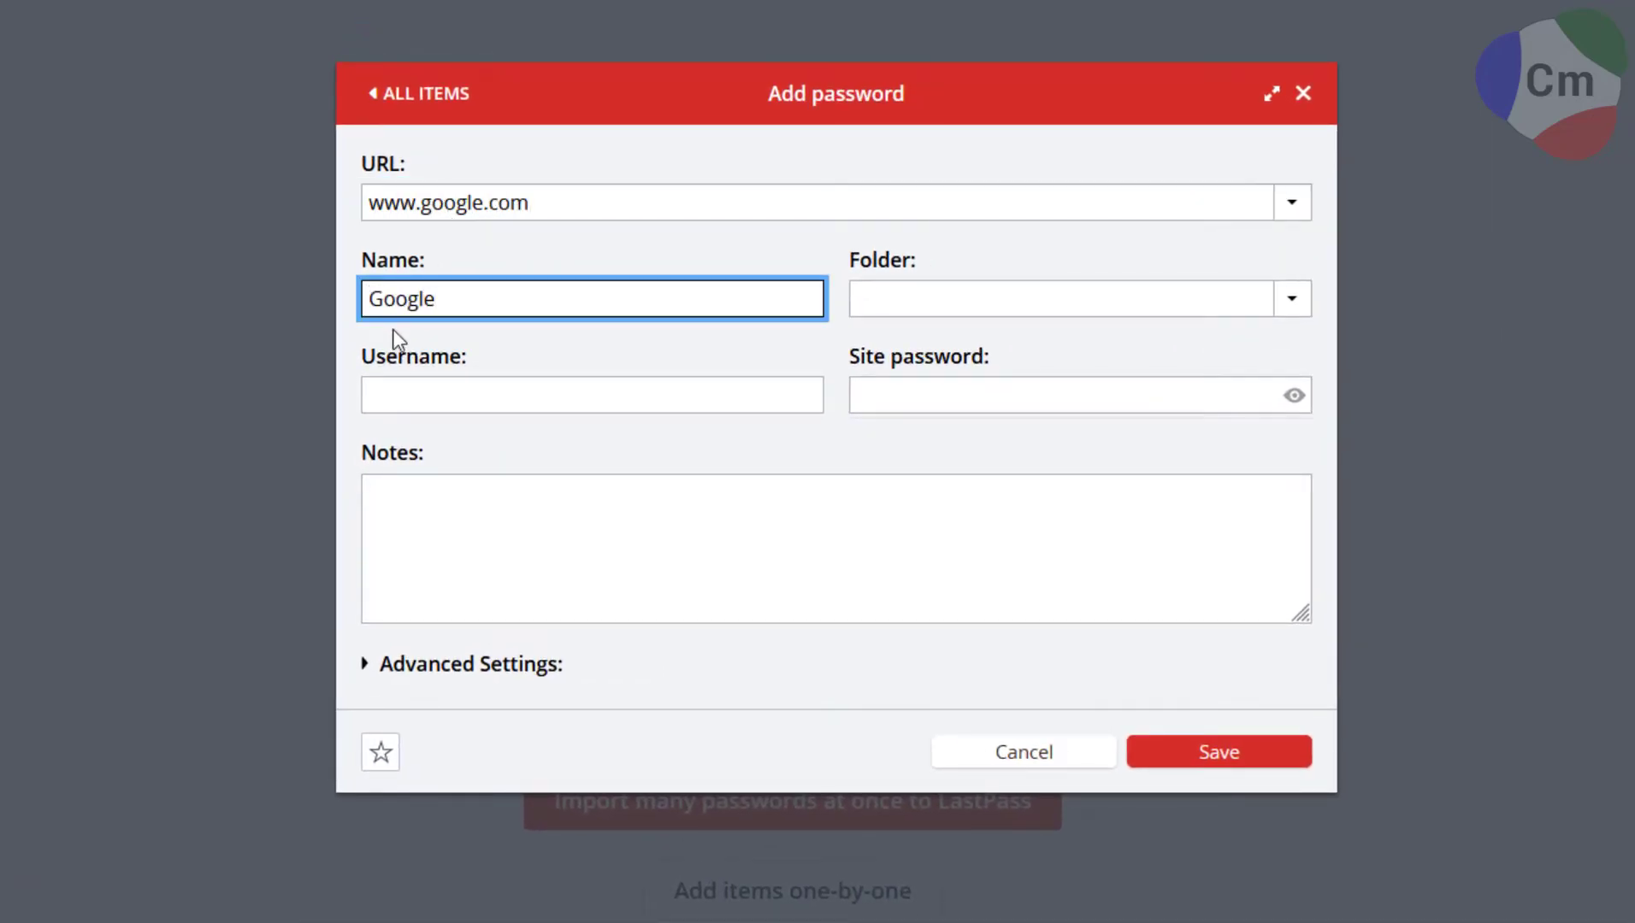
pyautogui.click(405, 395)
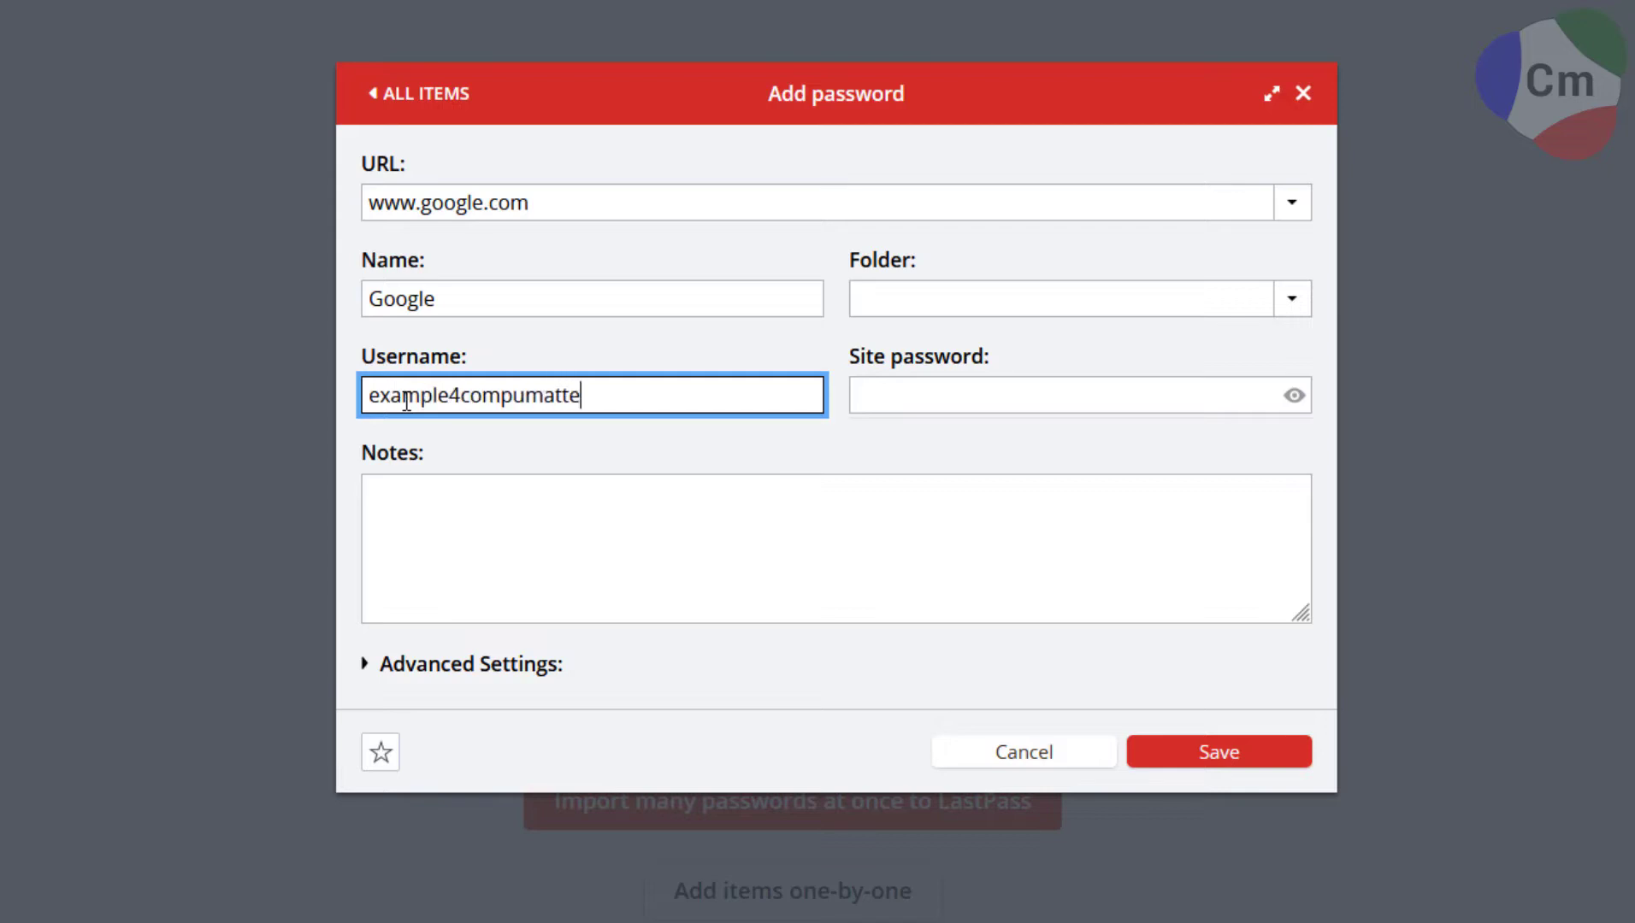
pyautogui.press('Tab')
pyautogui.write('•••••••••••••••••')
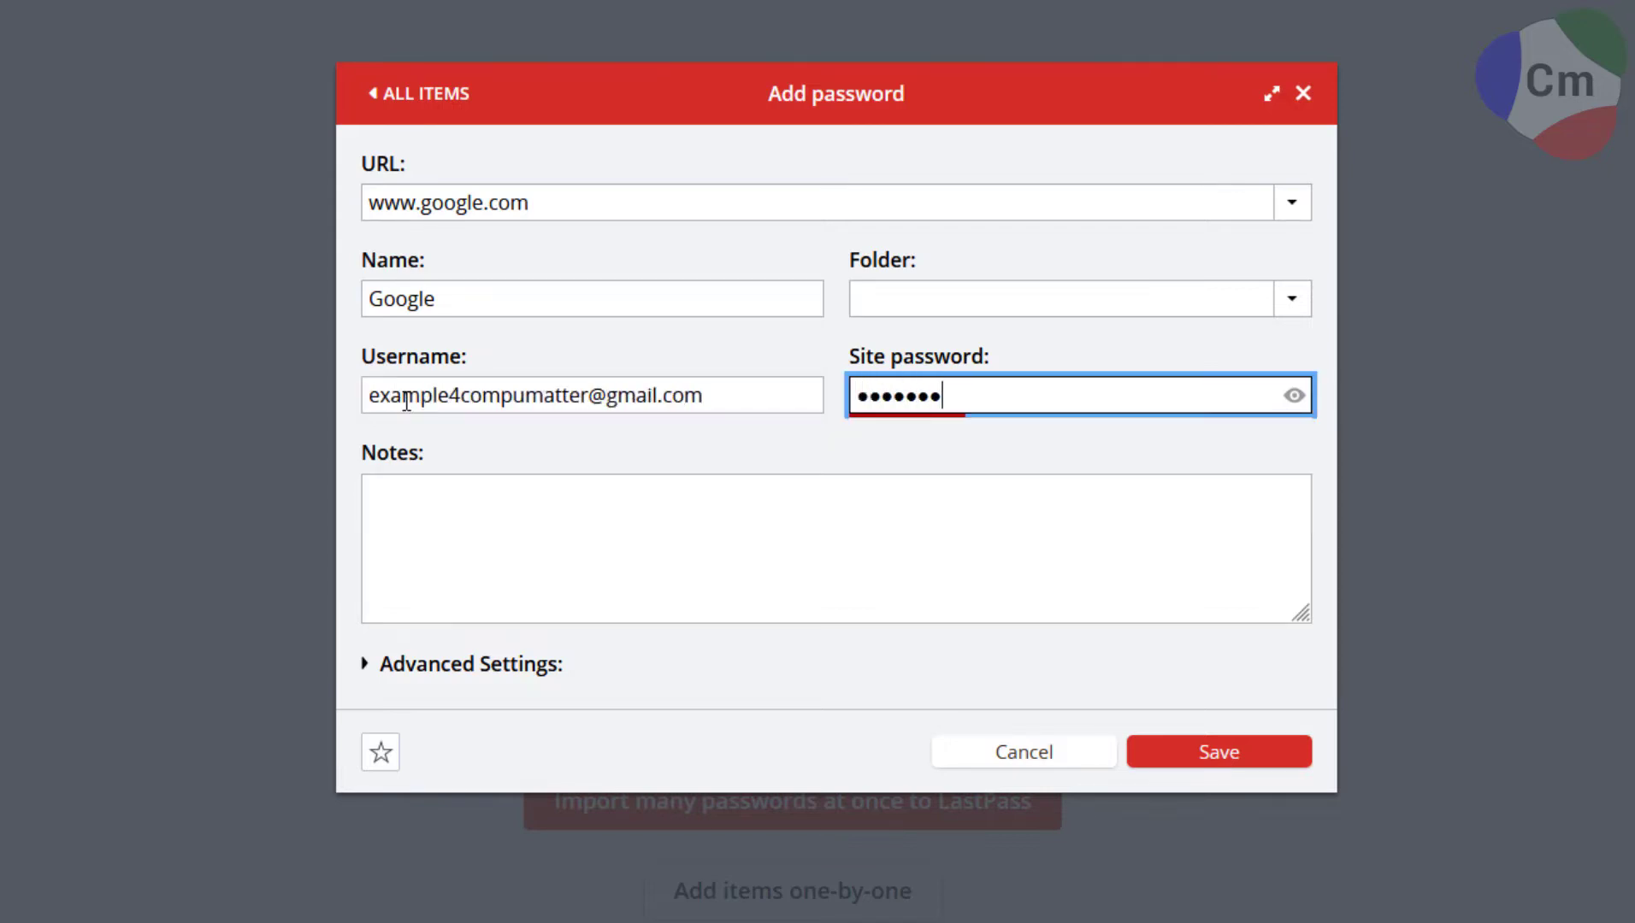
pyautogui.click(1295, 409)
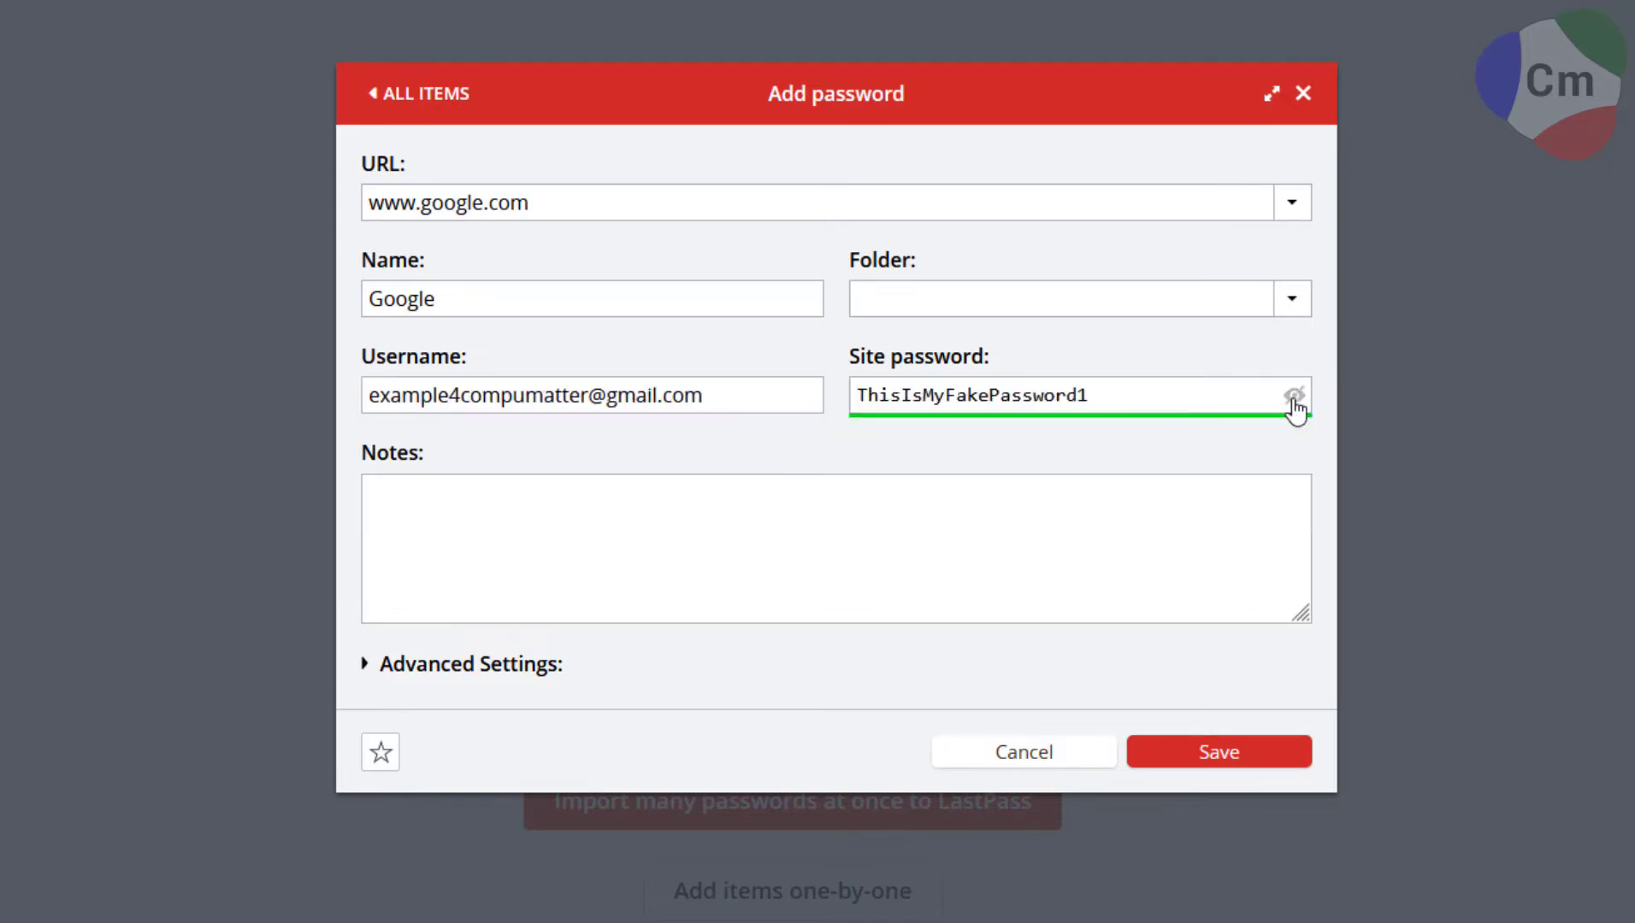
# Add the note 'This is an example password item. Make sure to save!', favourite it, and save.
pyautogui.click(881, 503)
pyautogui.write('This is an ex')
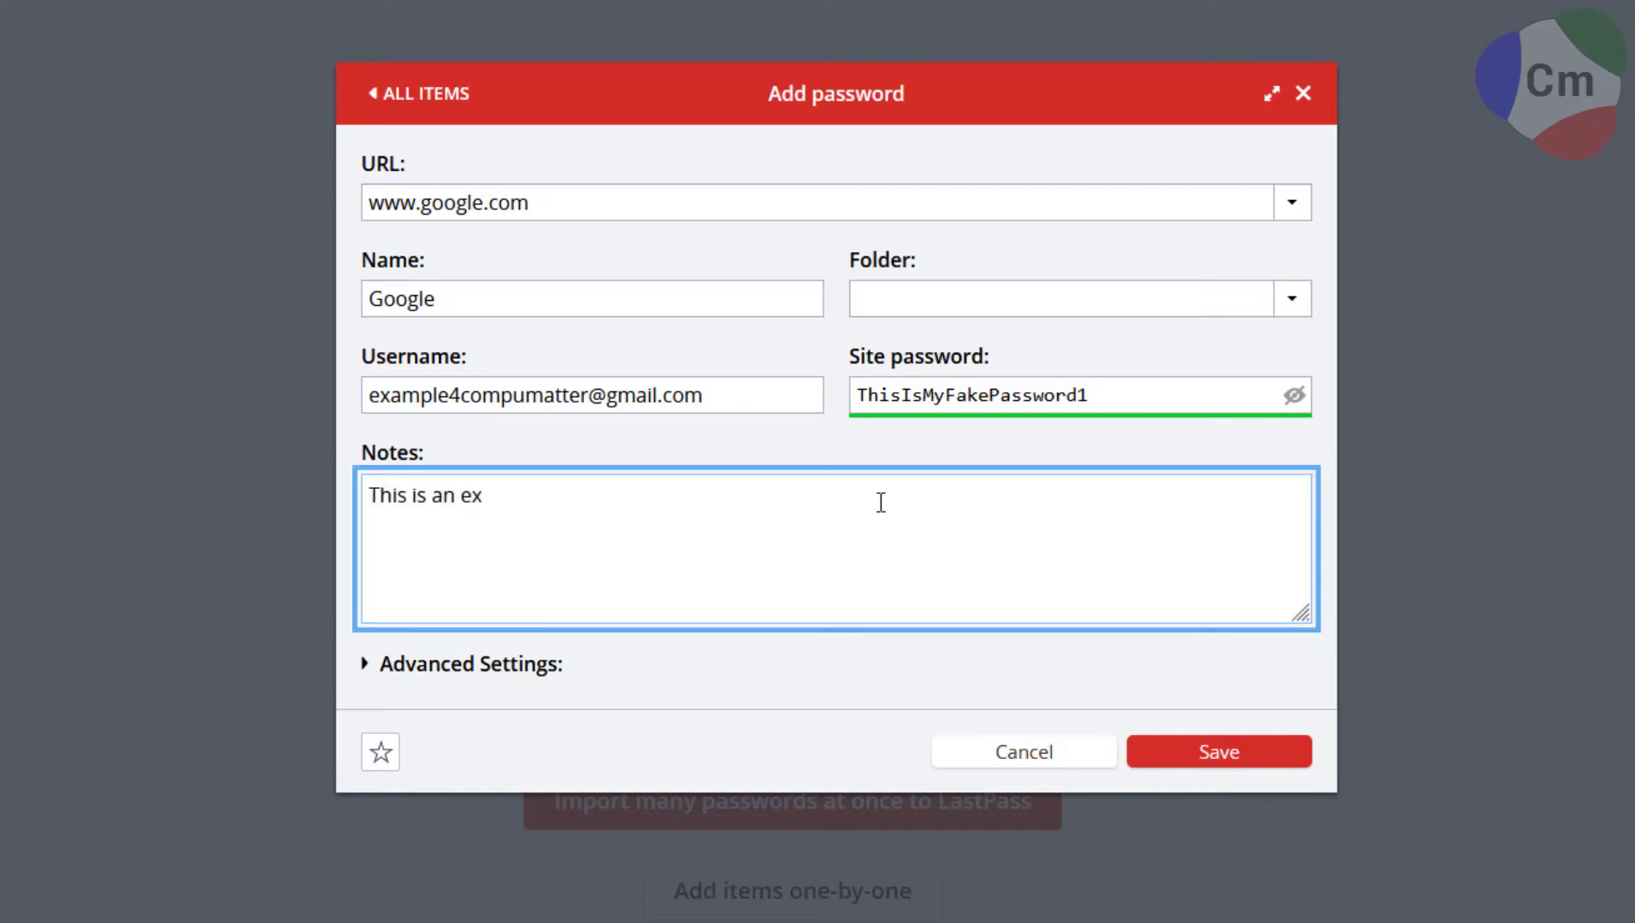
pyautogui.write('ample password item. Make sure to save!')
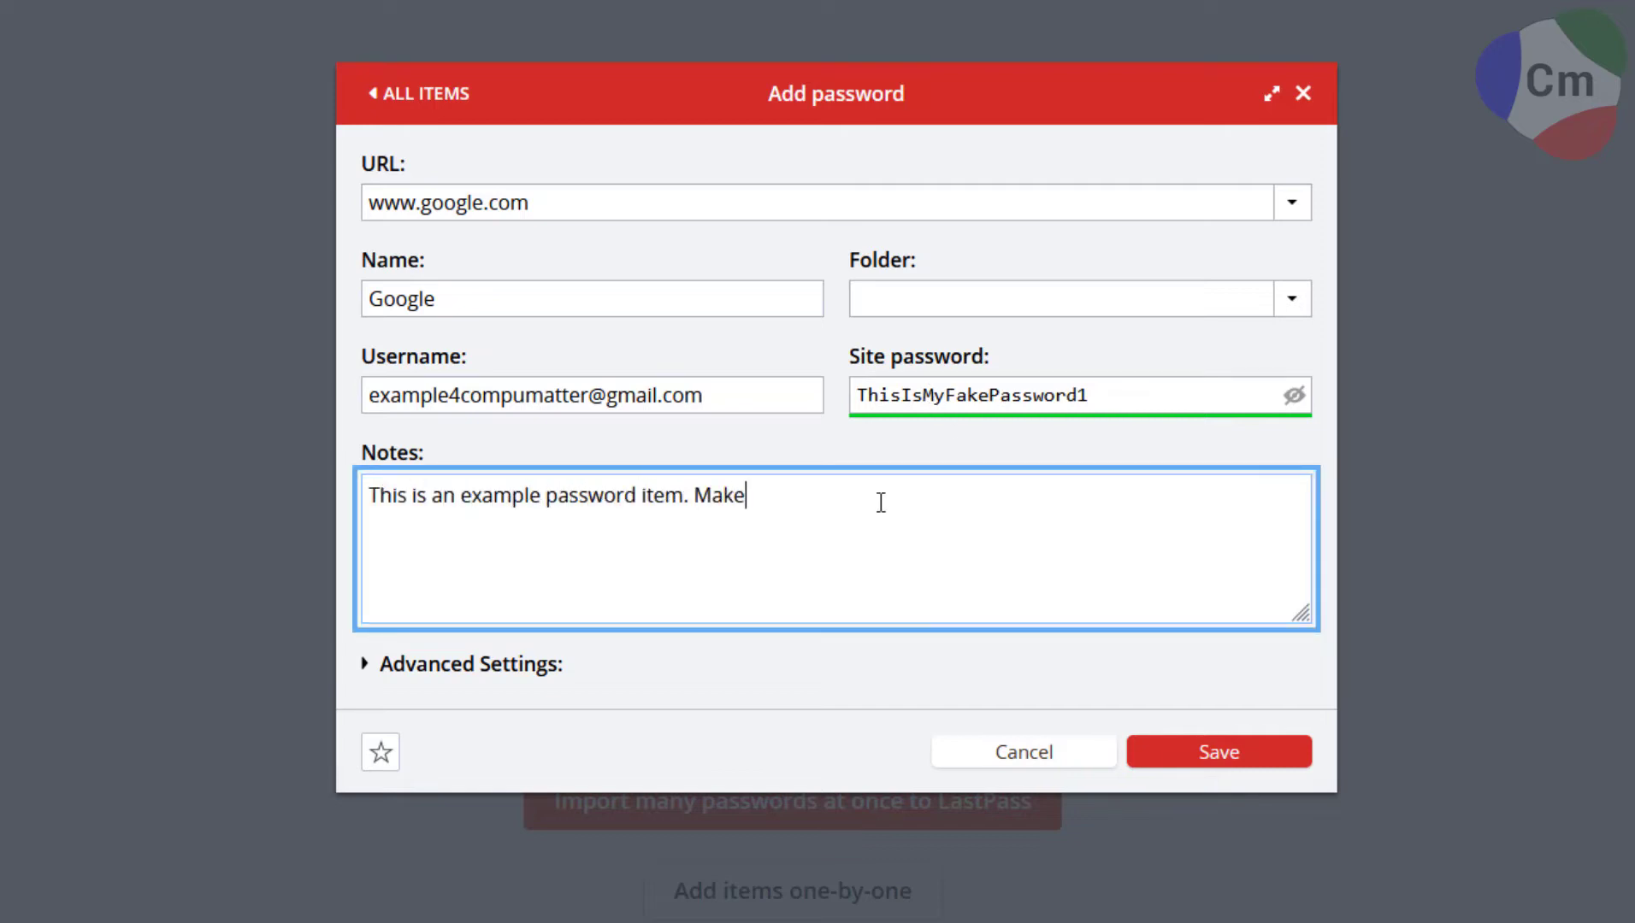
pyautogui.click(369, 665)
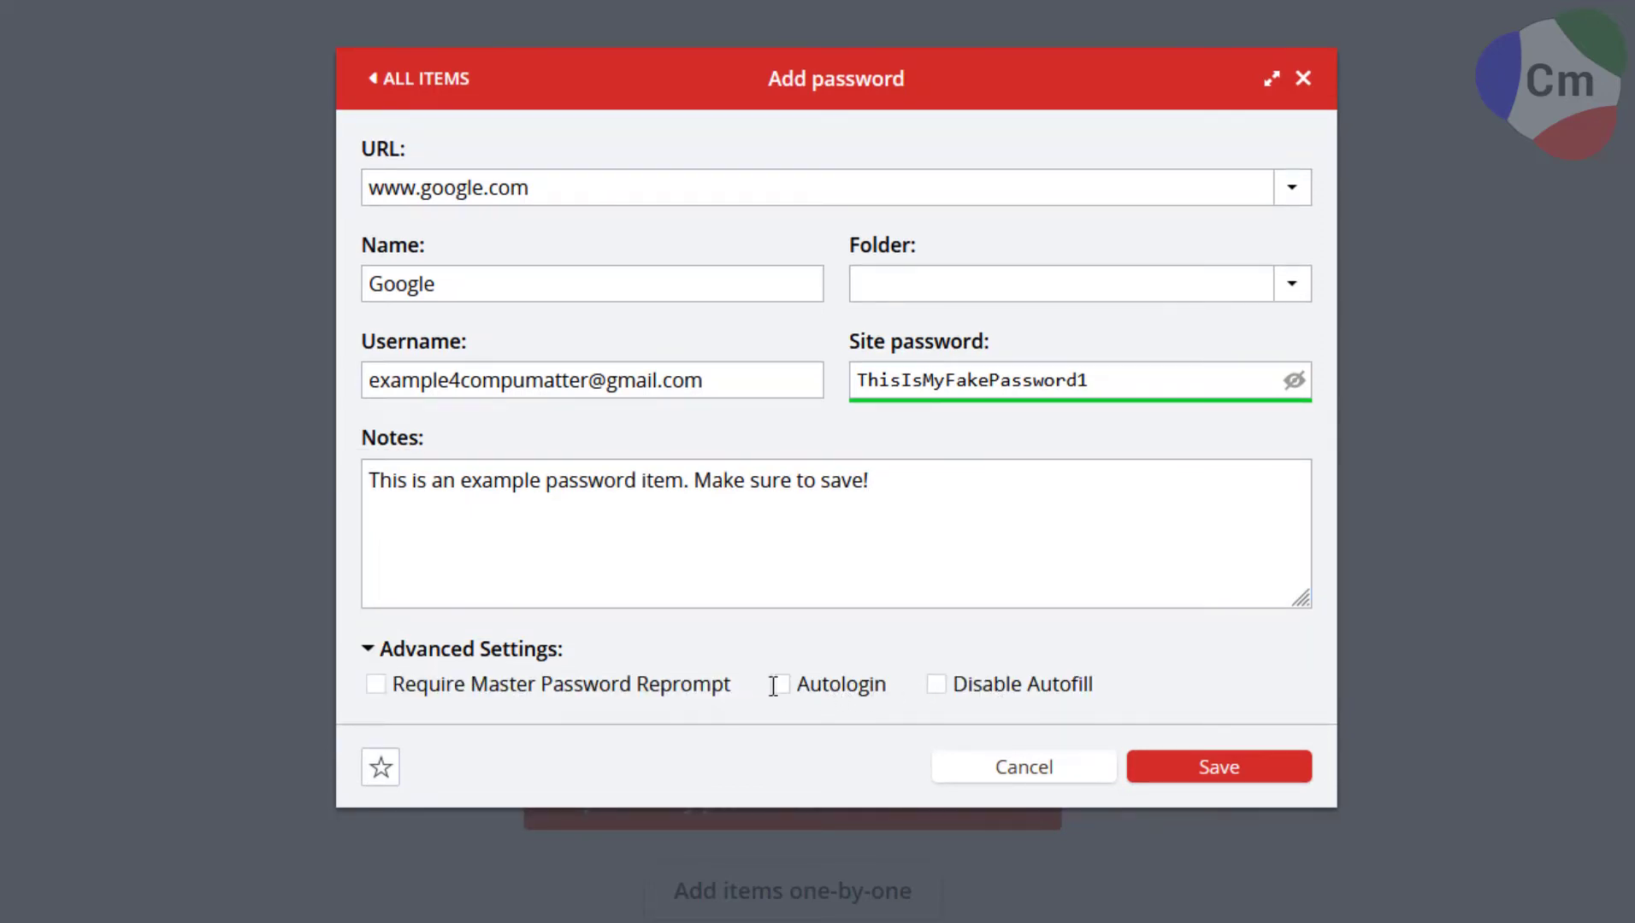
pyautogui.click(380, 766)
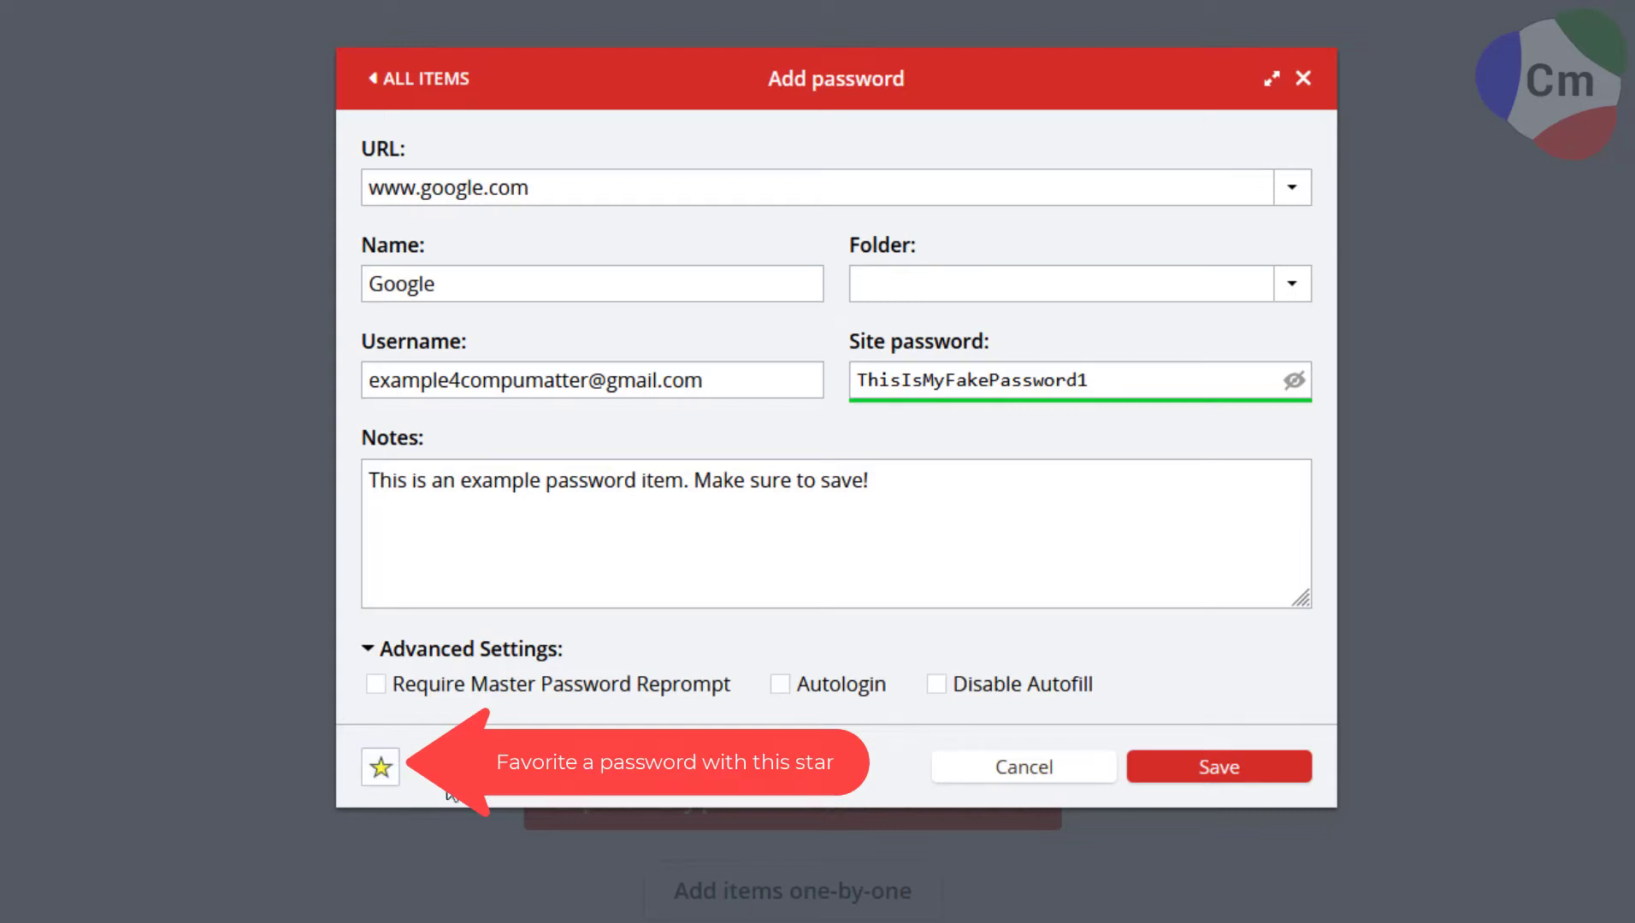
pyautogui.click(1173, 772)
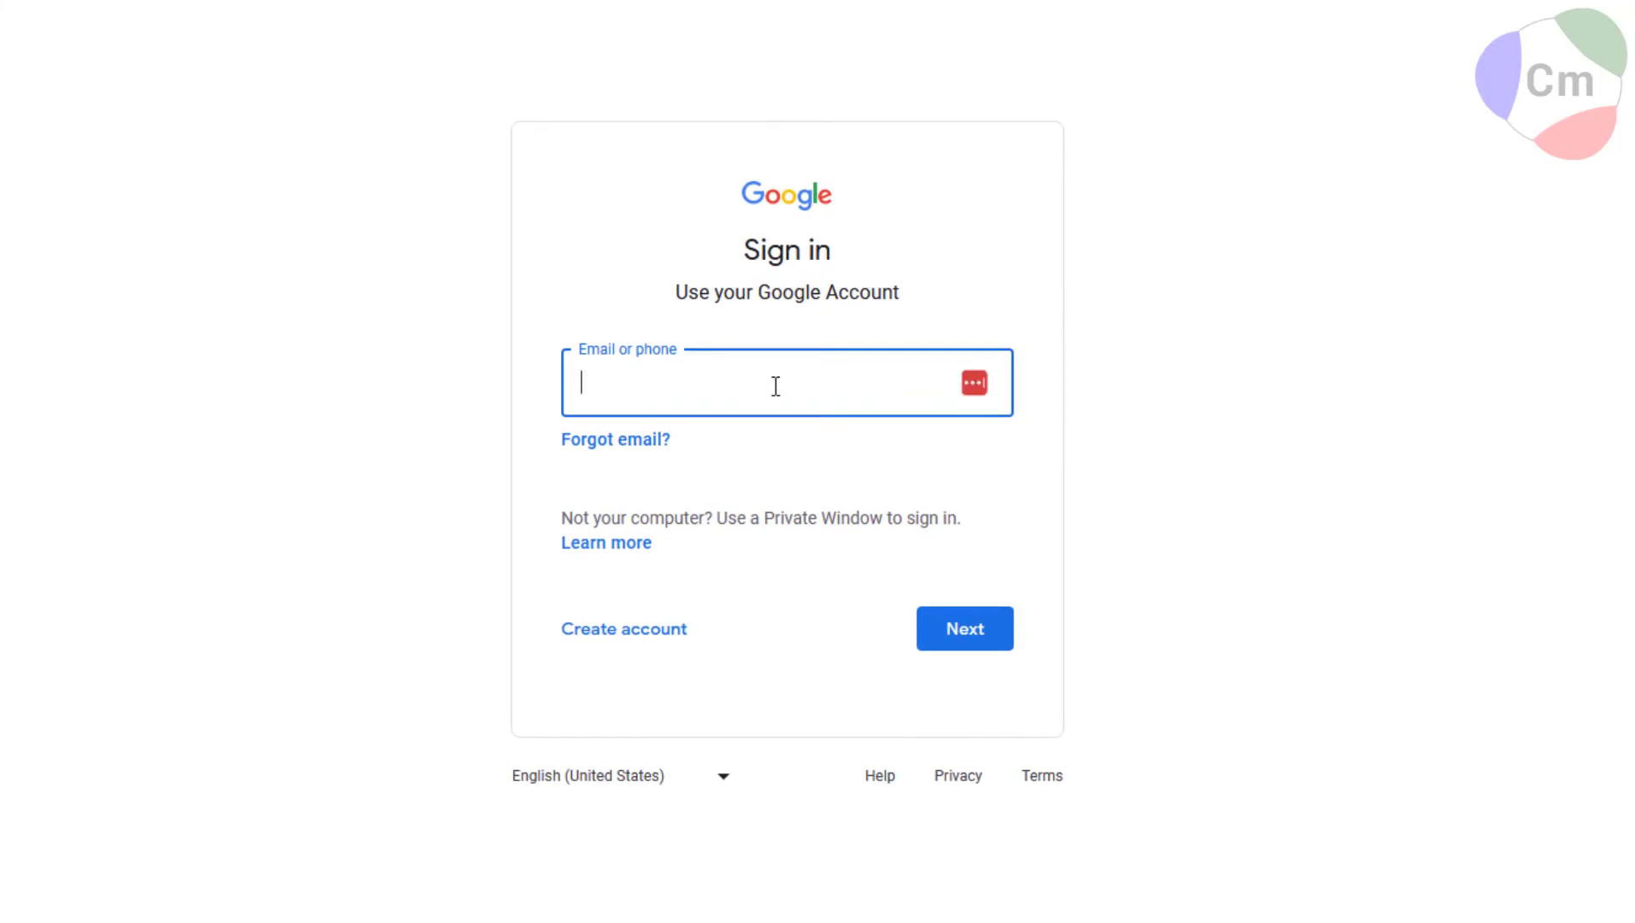
pyautogui.click(975, 384)
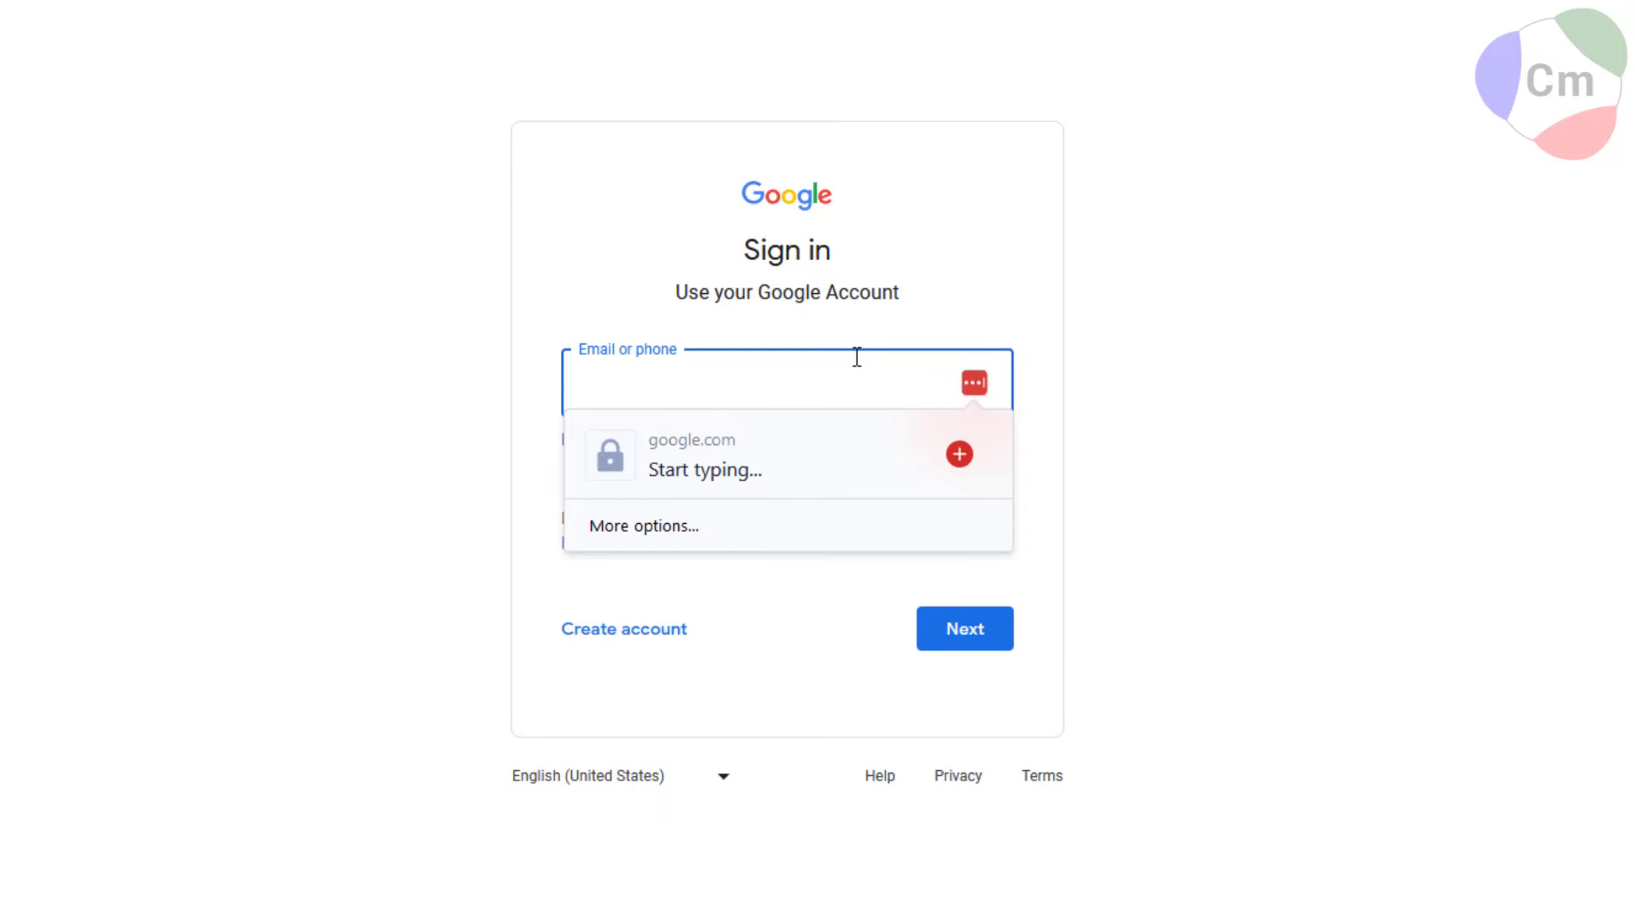
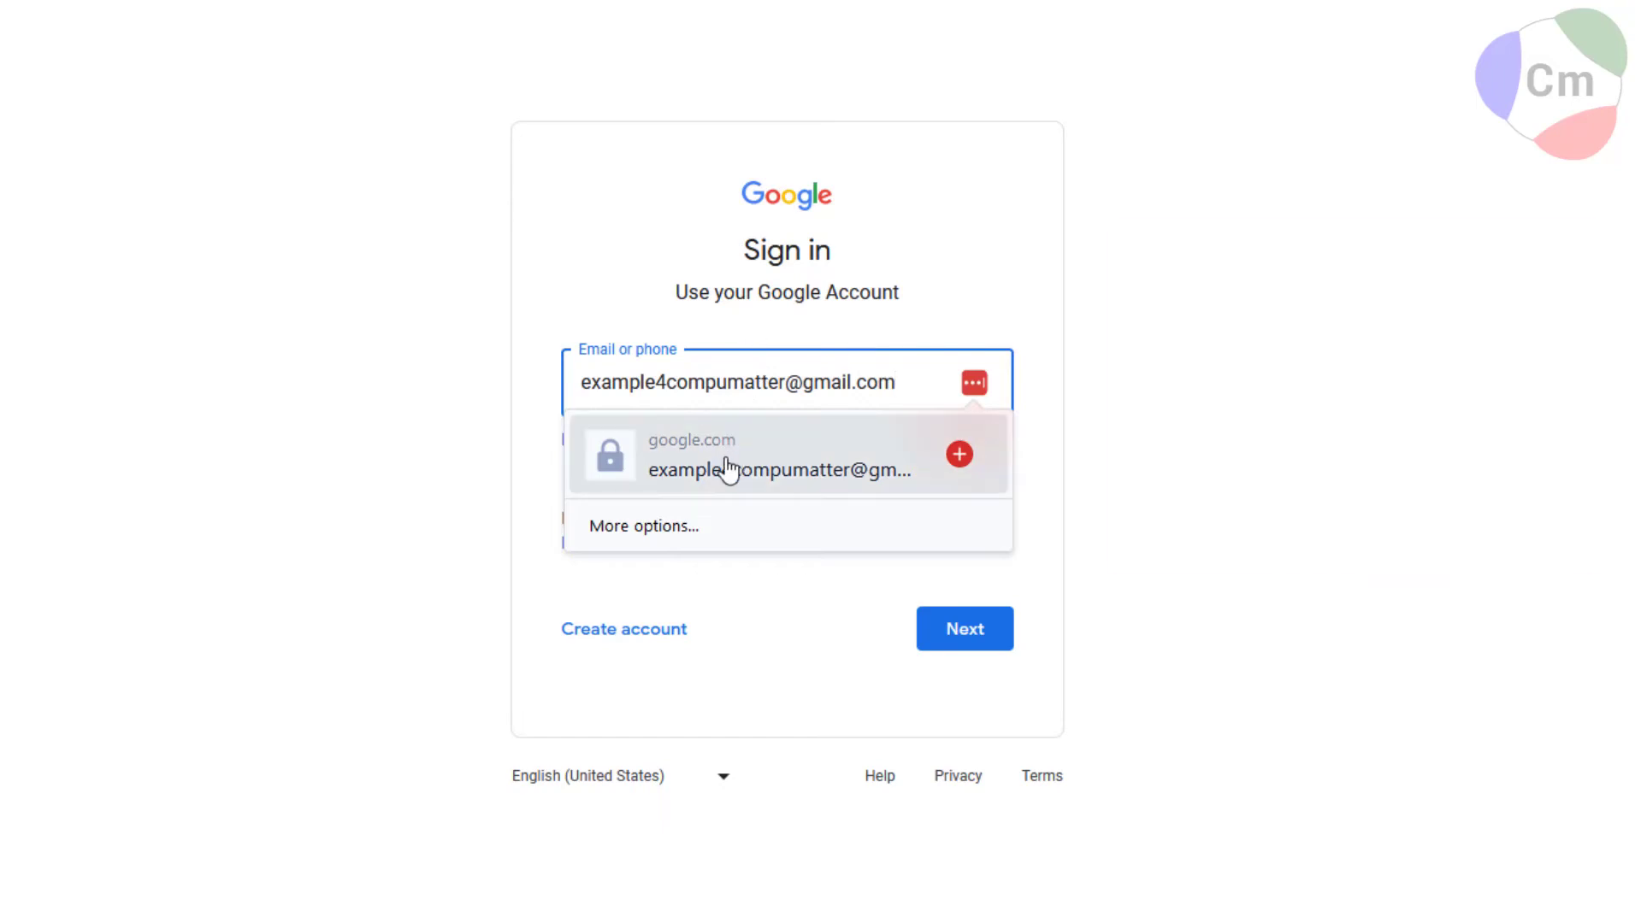
pyautogui.click(664, 521)
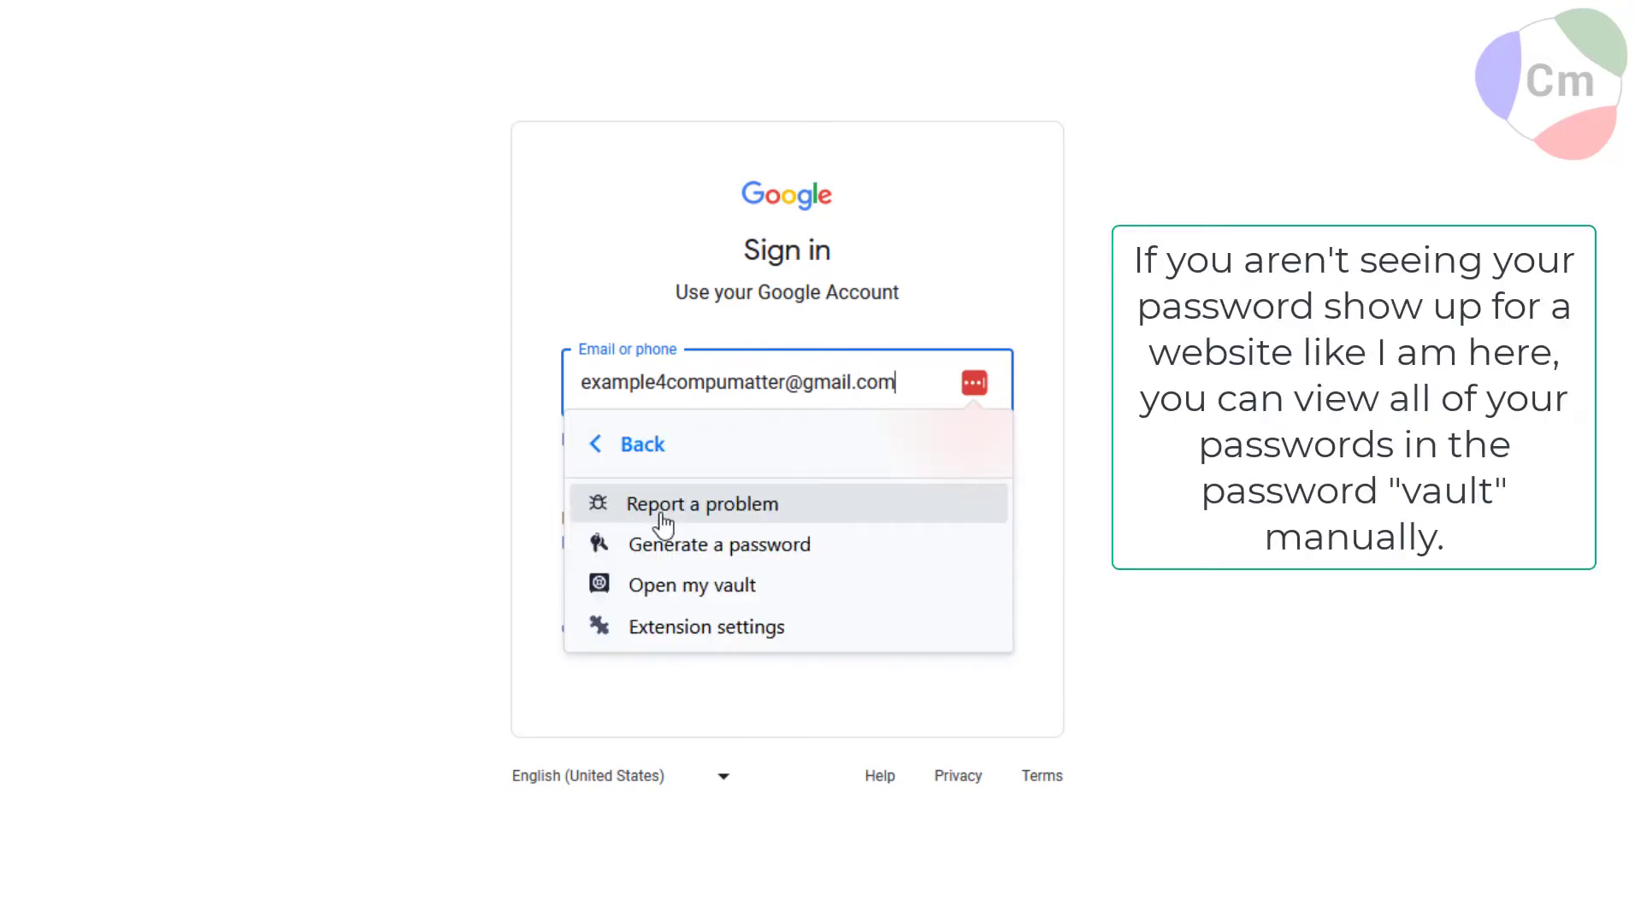
pyautogui.click(667, 590)
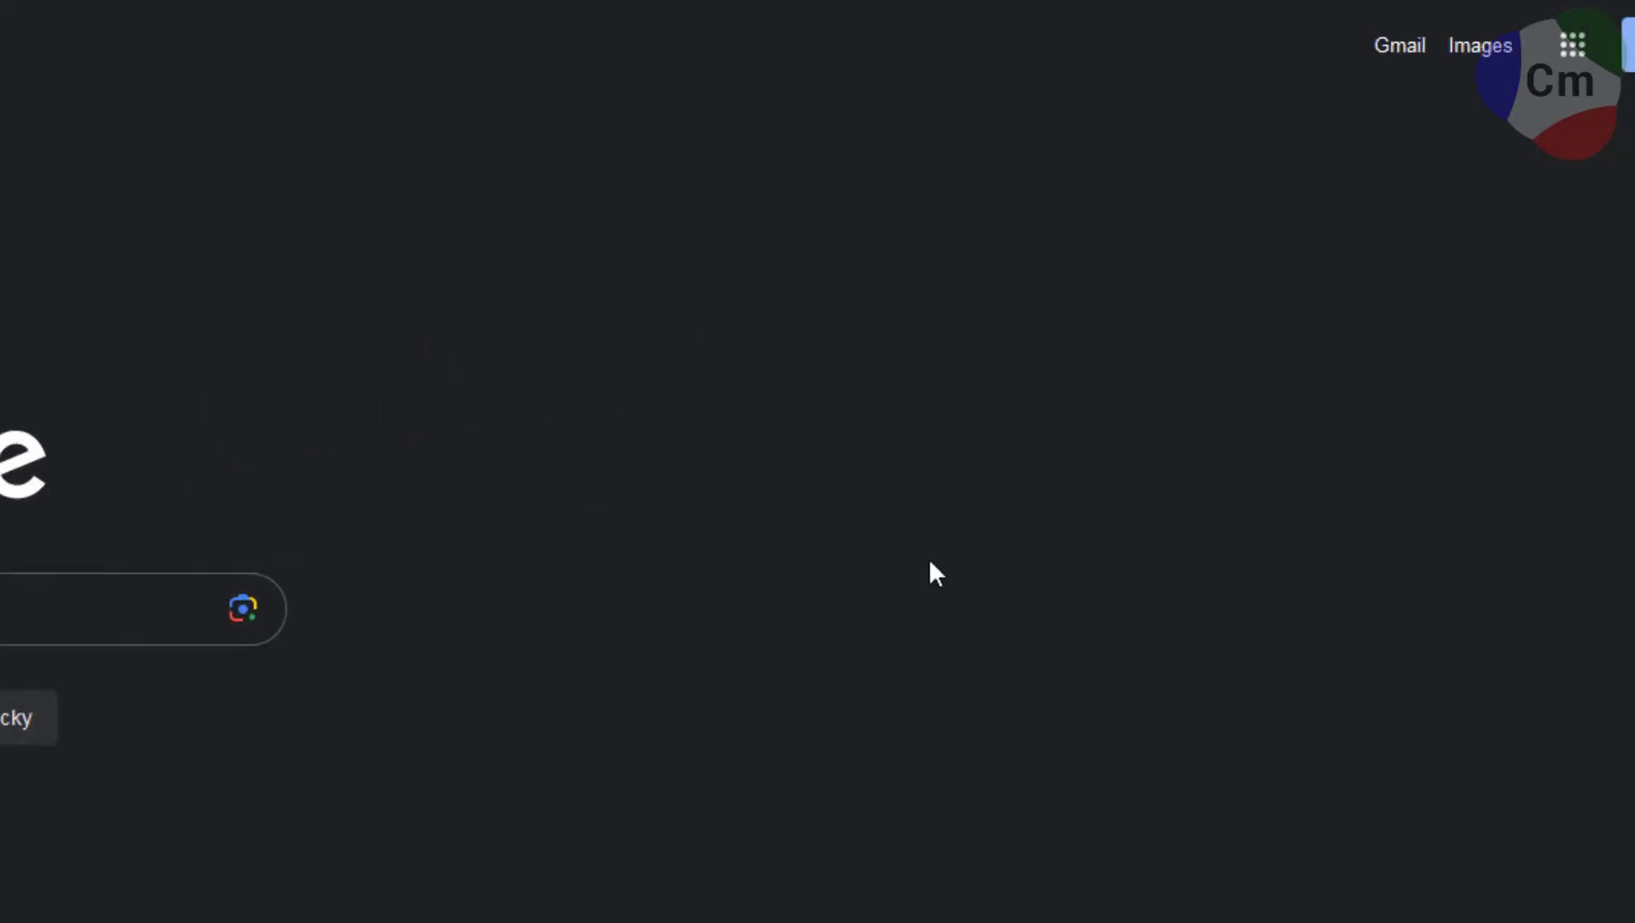
# Sign in to Google with LastPass's autofilled email and password, declining Firefox's save and LastPass's update offers.
pyautogui.click(1527, 58)
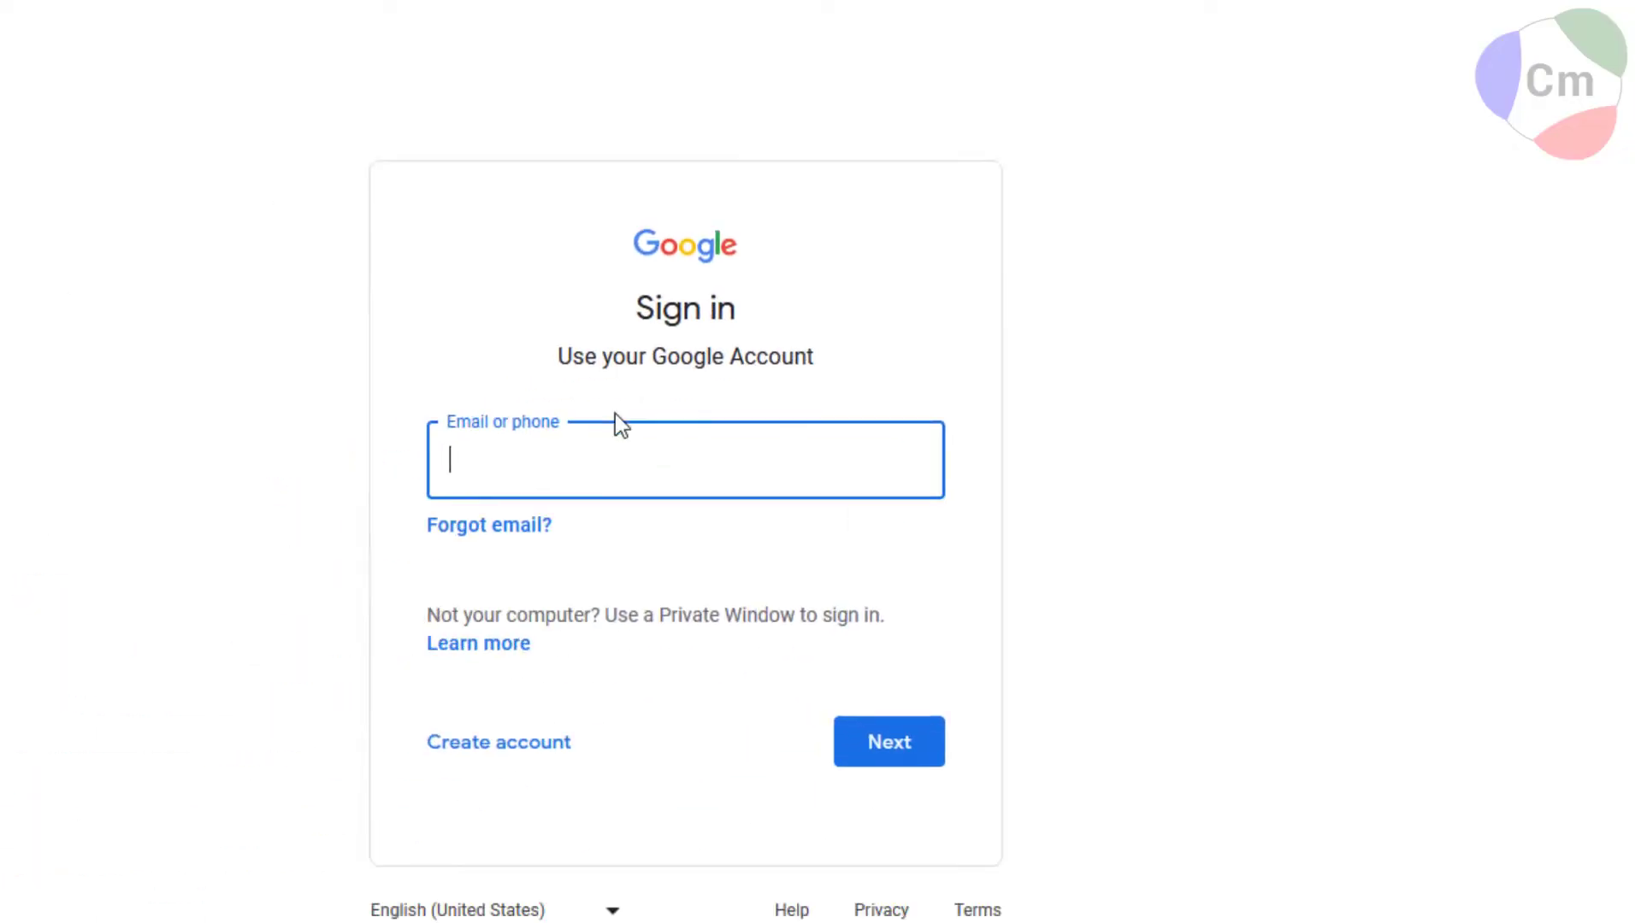
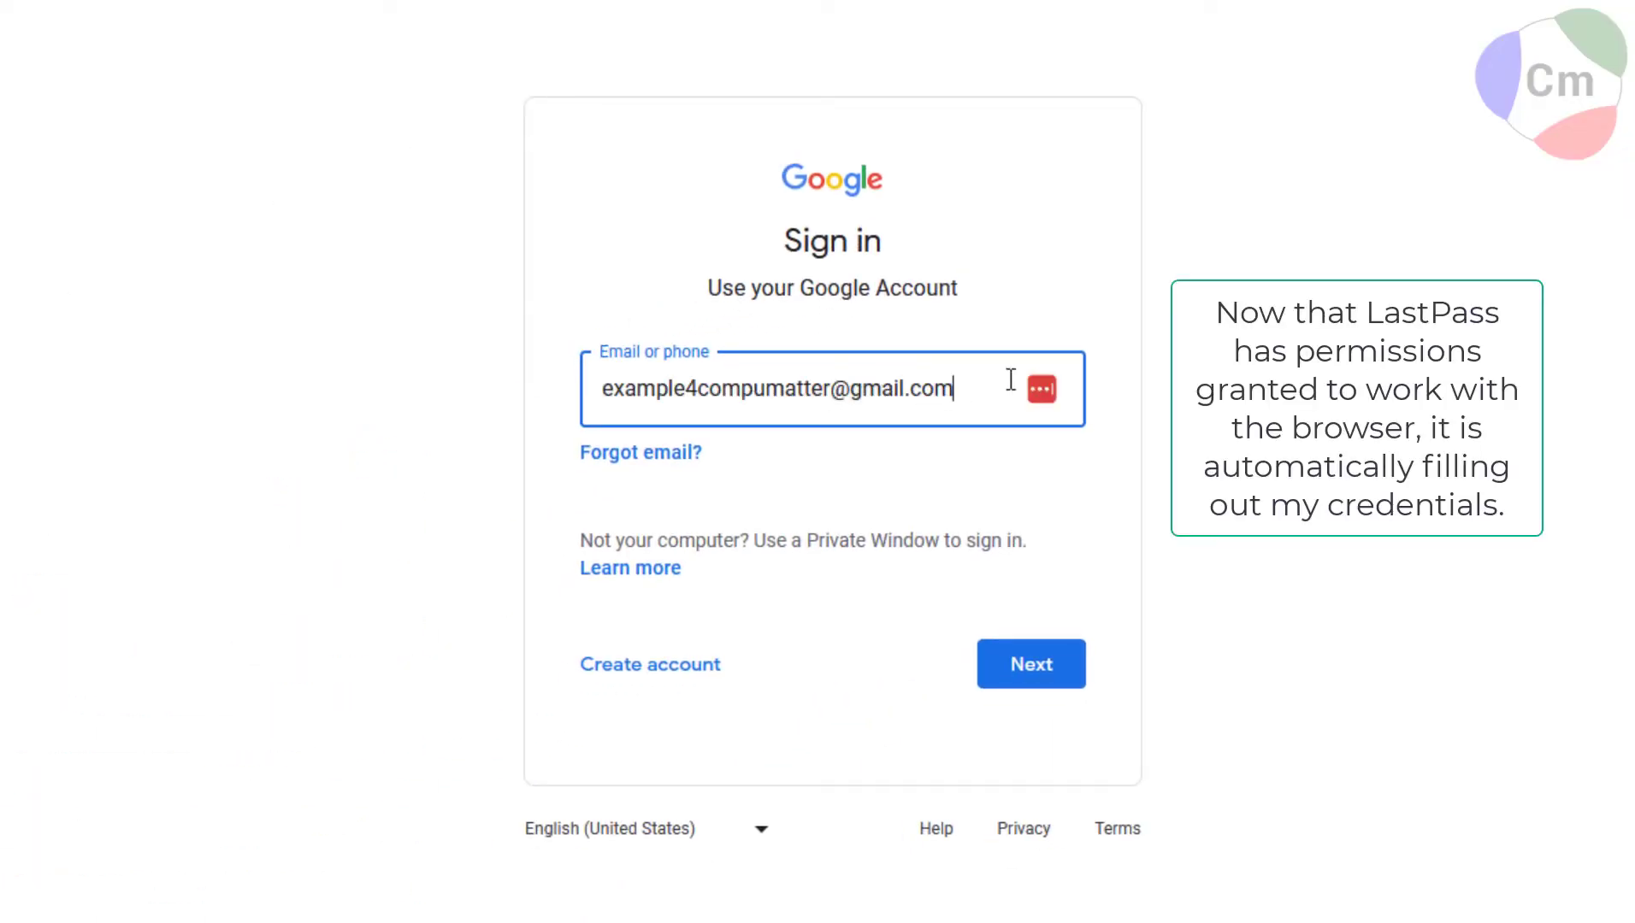
pyautogui.click(1031, 663)
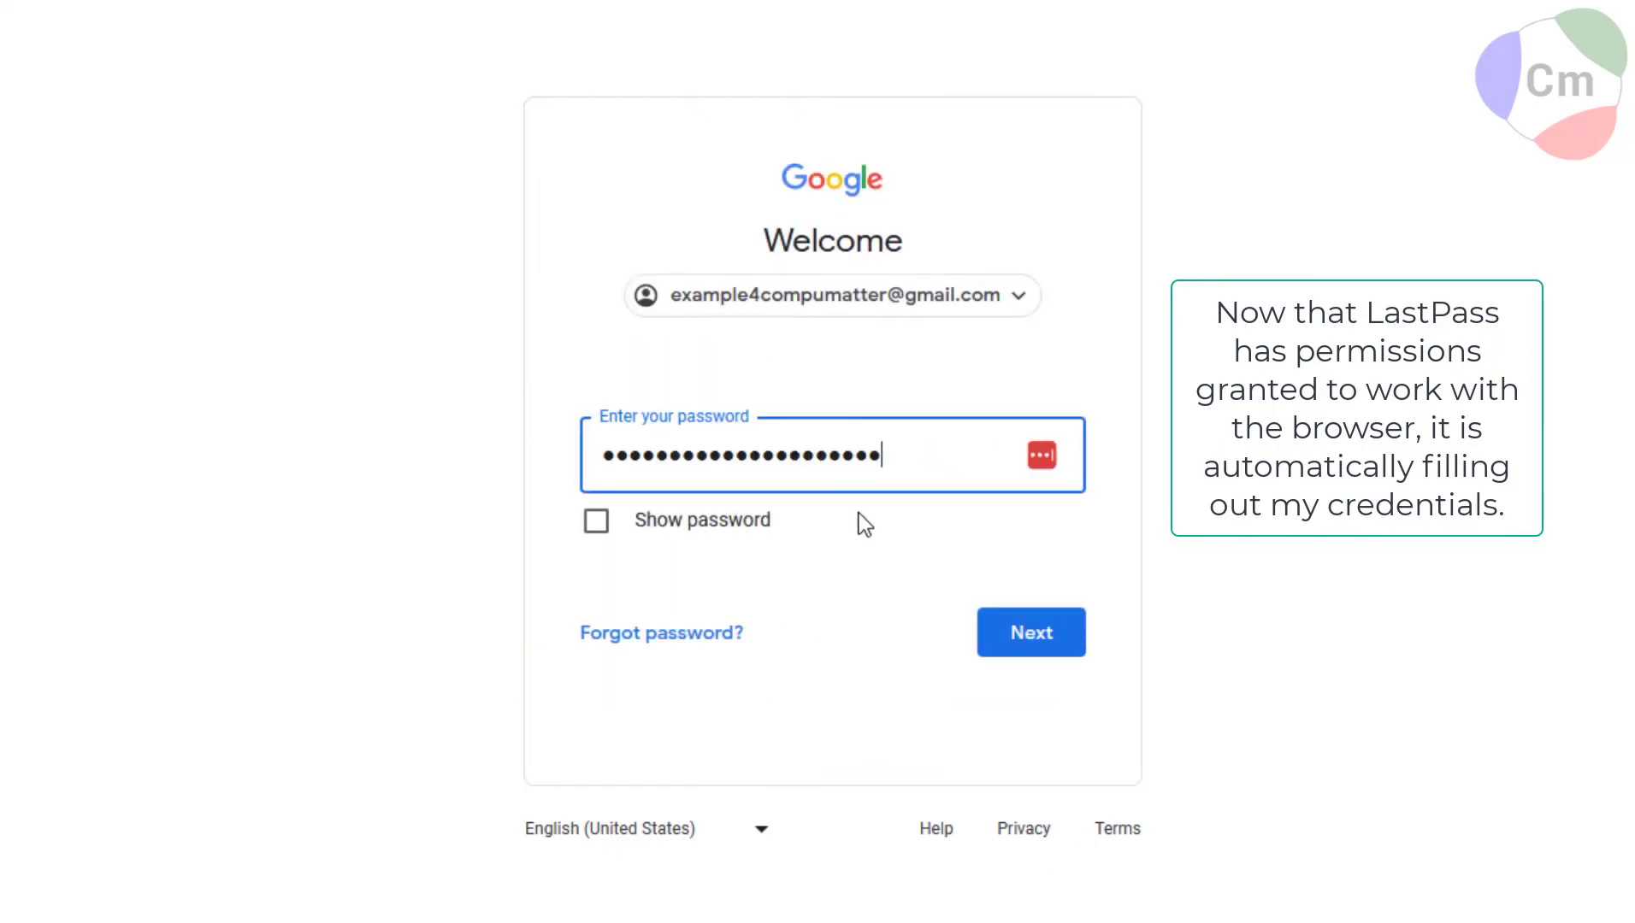
pyautogui.click(597, 521)
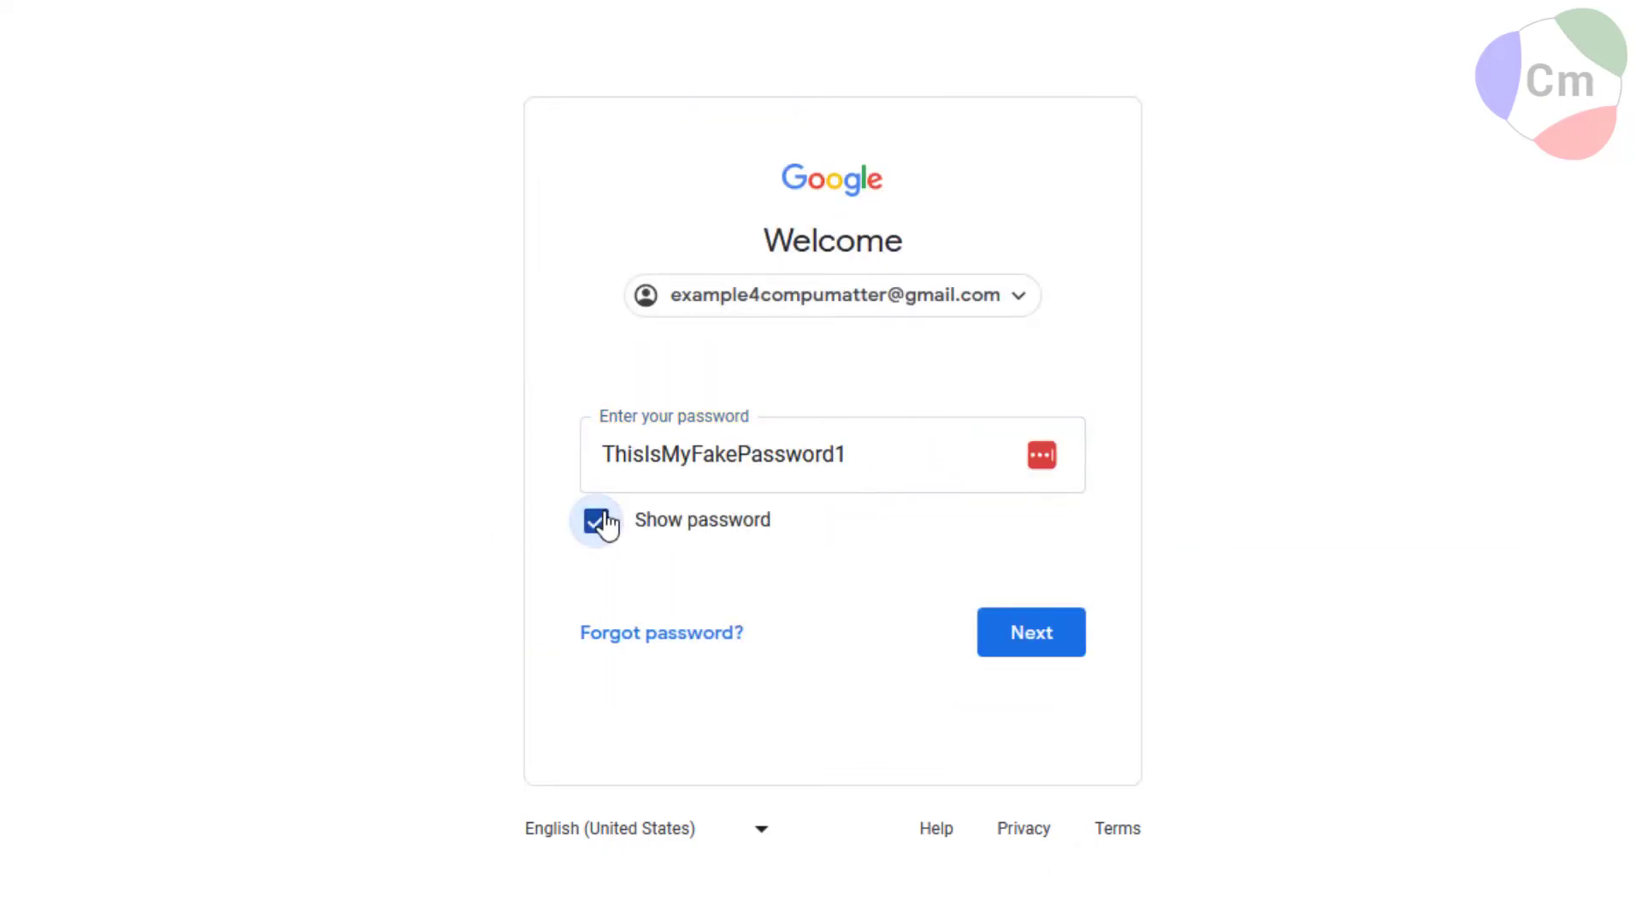
pyautogui.click(598, 521)
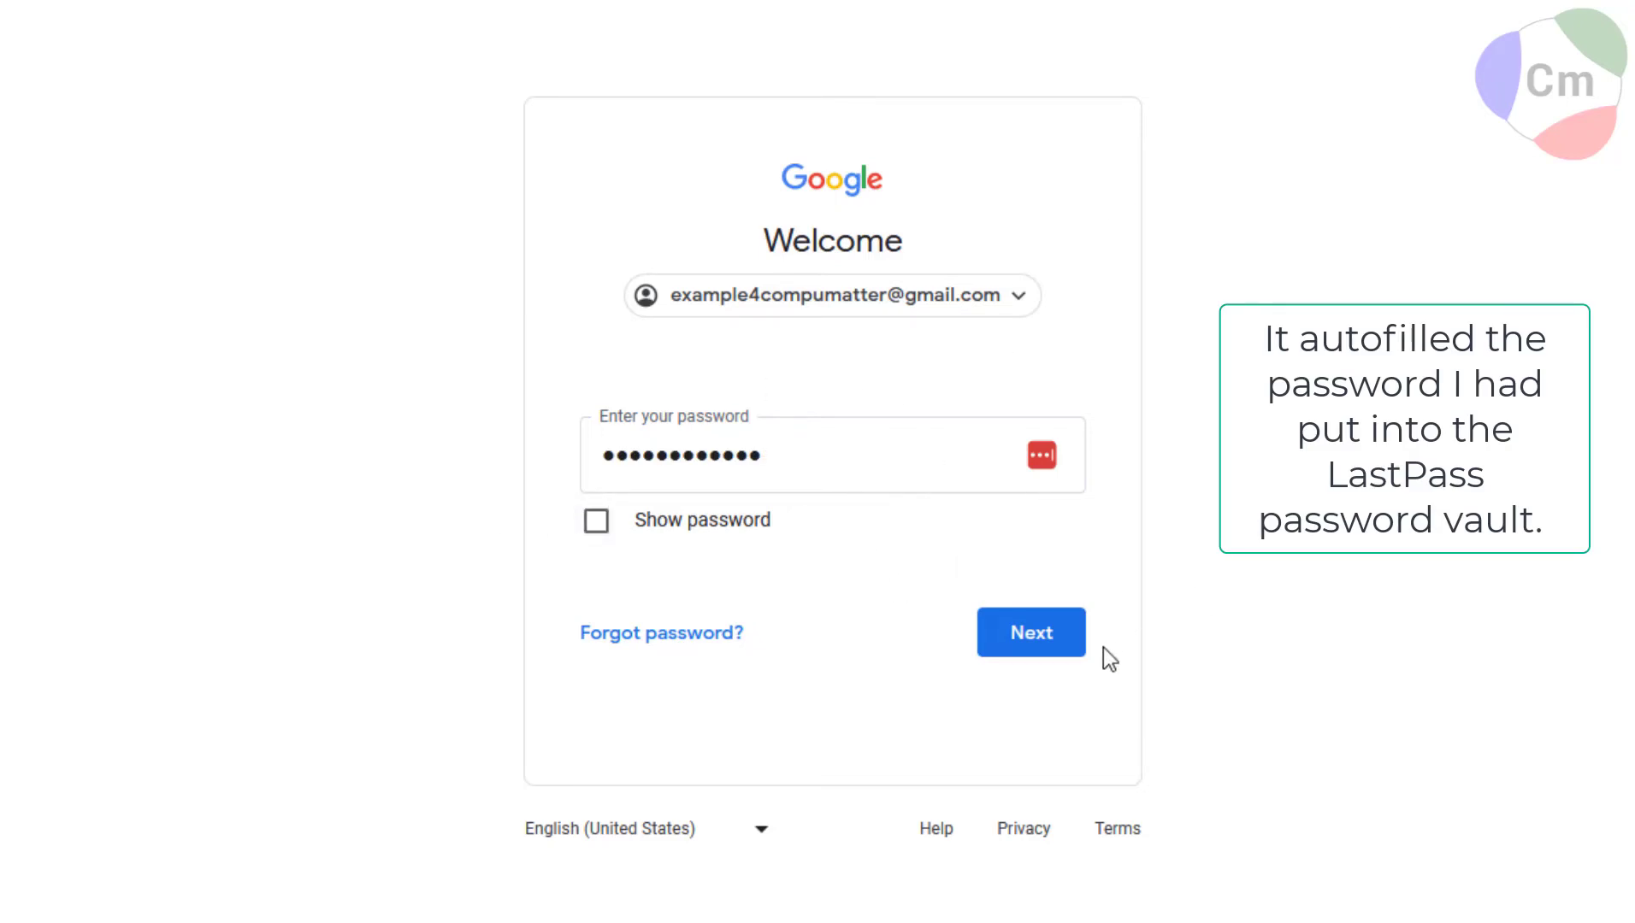
pyautogui.click(1035, 648)
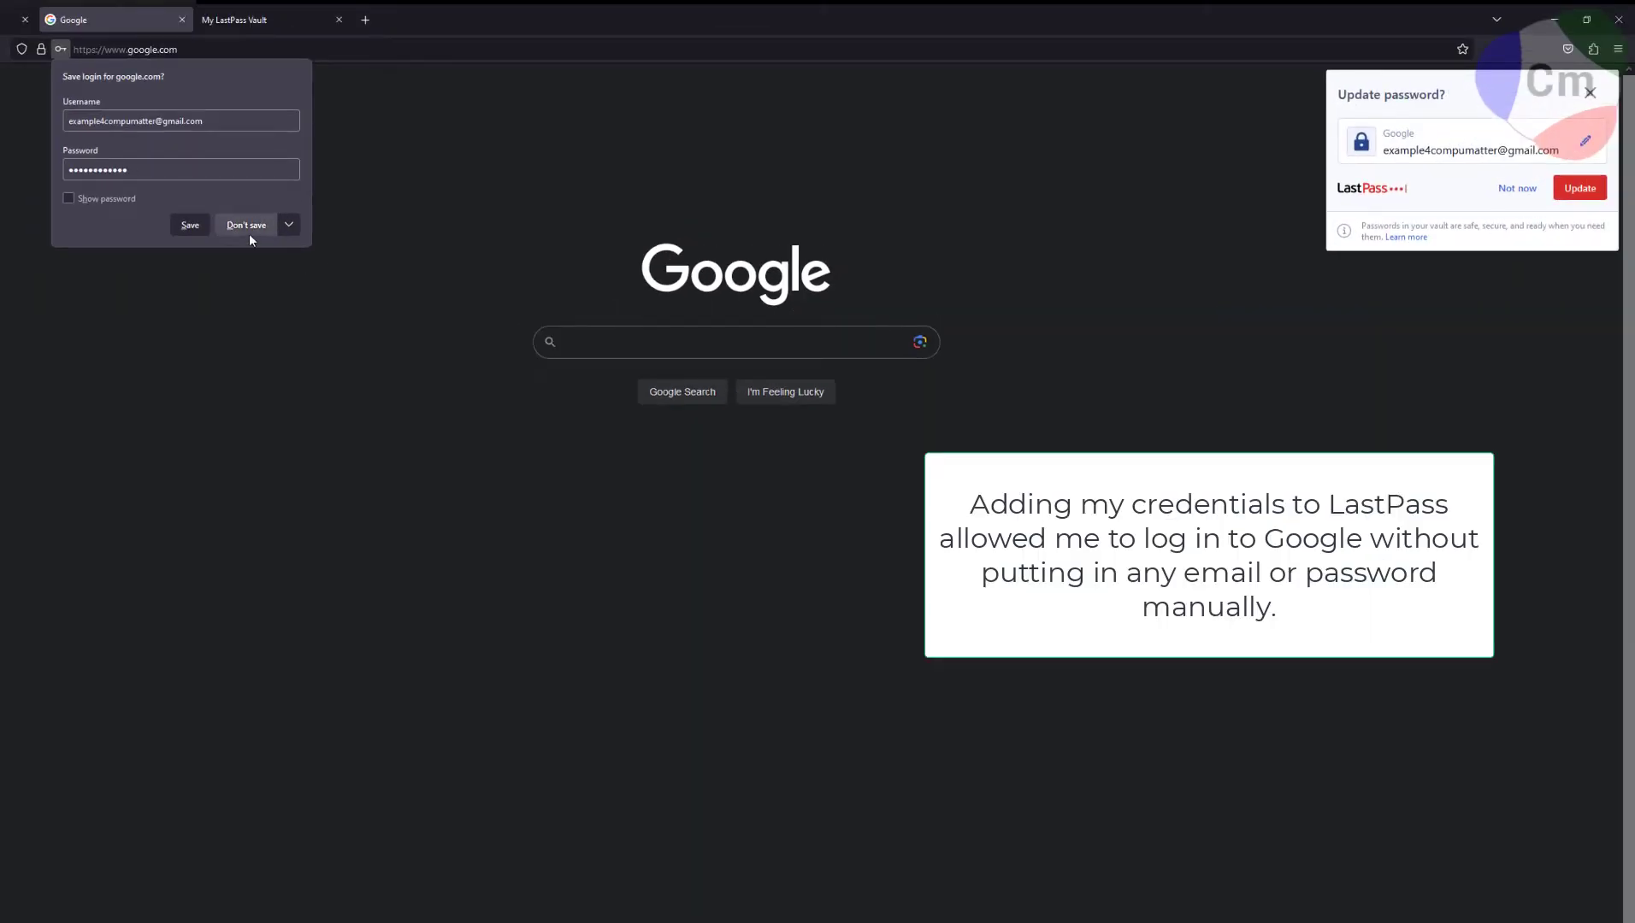
pyautogui.click(244, 226)
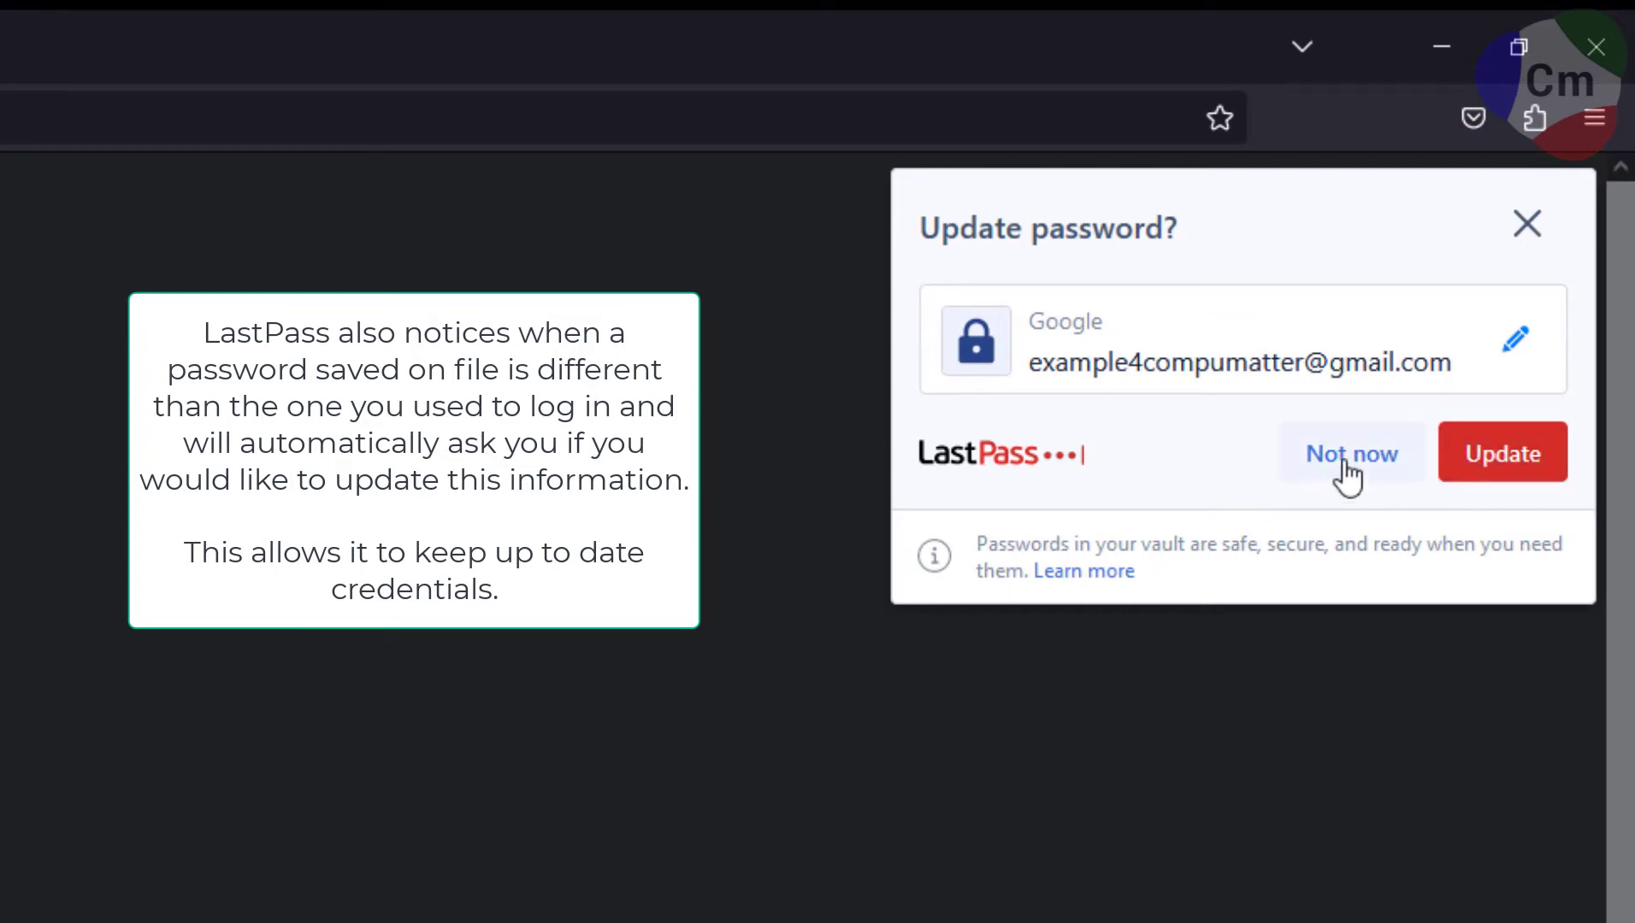
pyautogui.click(1321, 460)
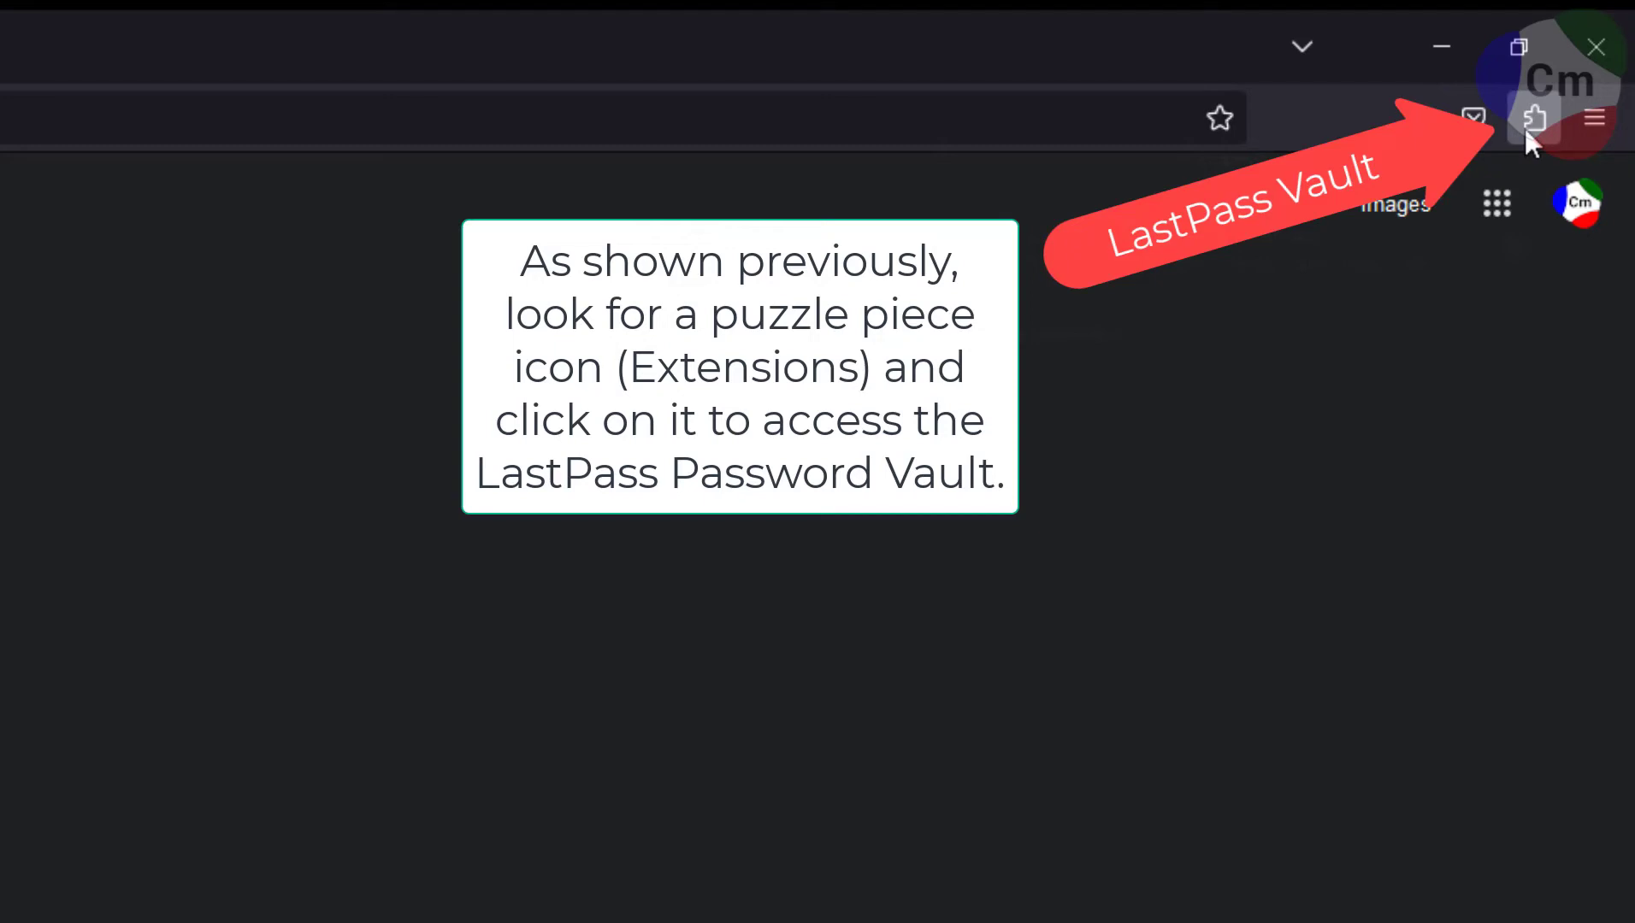
# Open the full LastPass vault from the Firefox extension popup.
pyautogui.click(1526, 128)
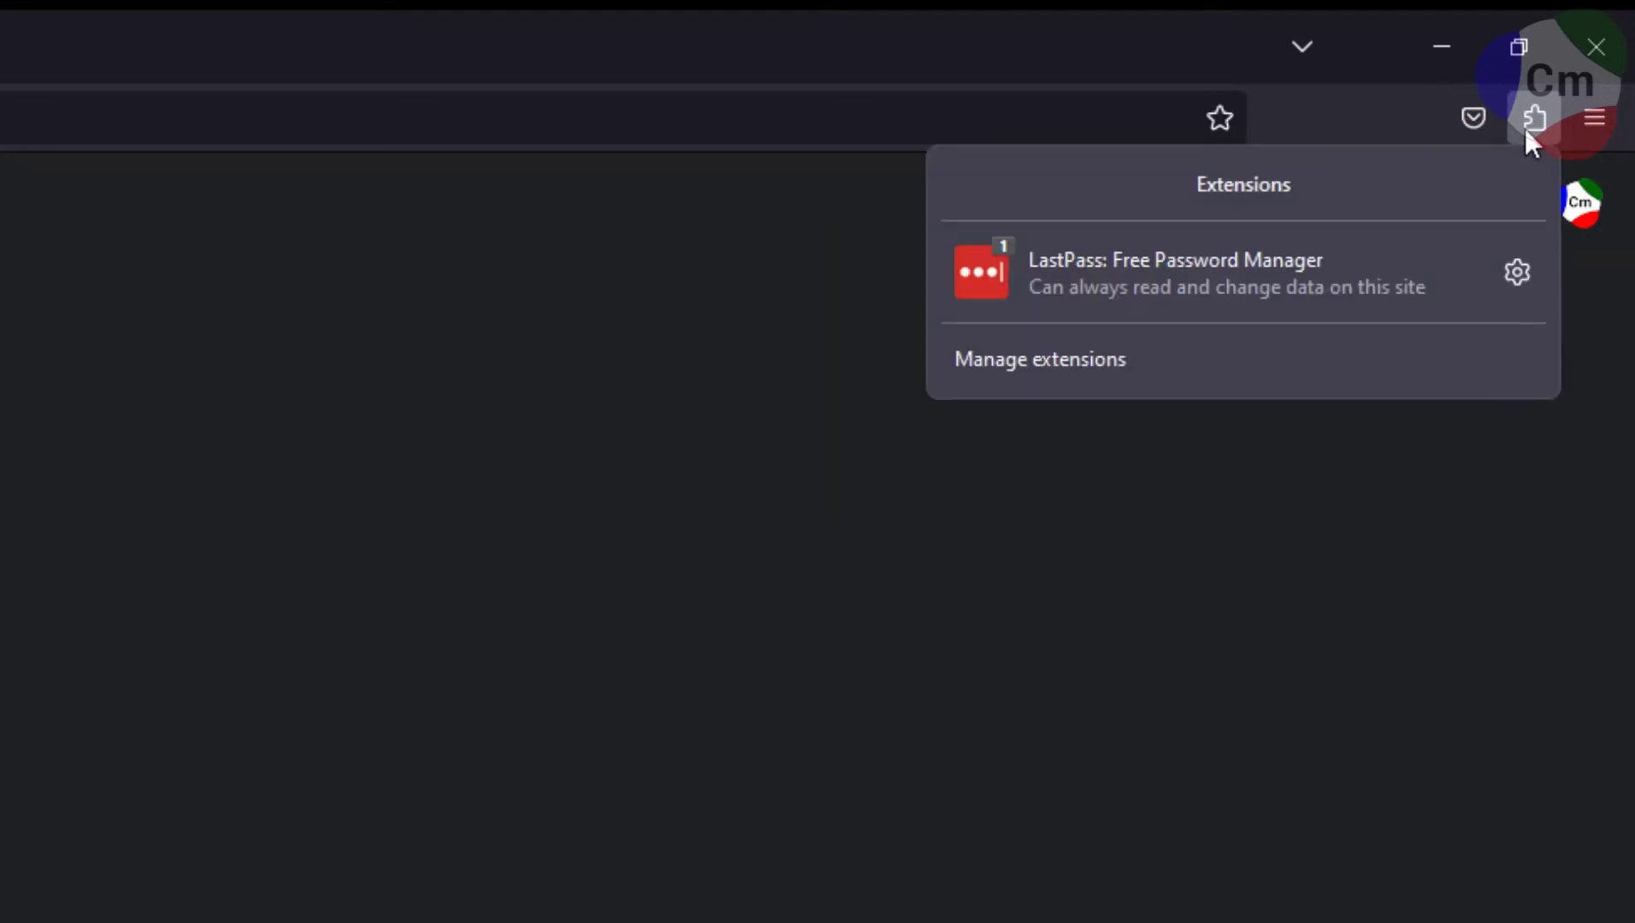
pyautogui.click(1293, 261)
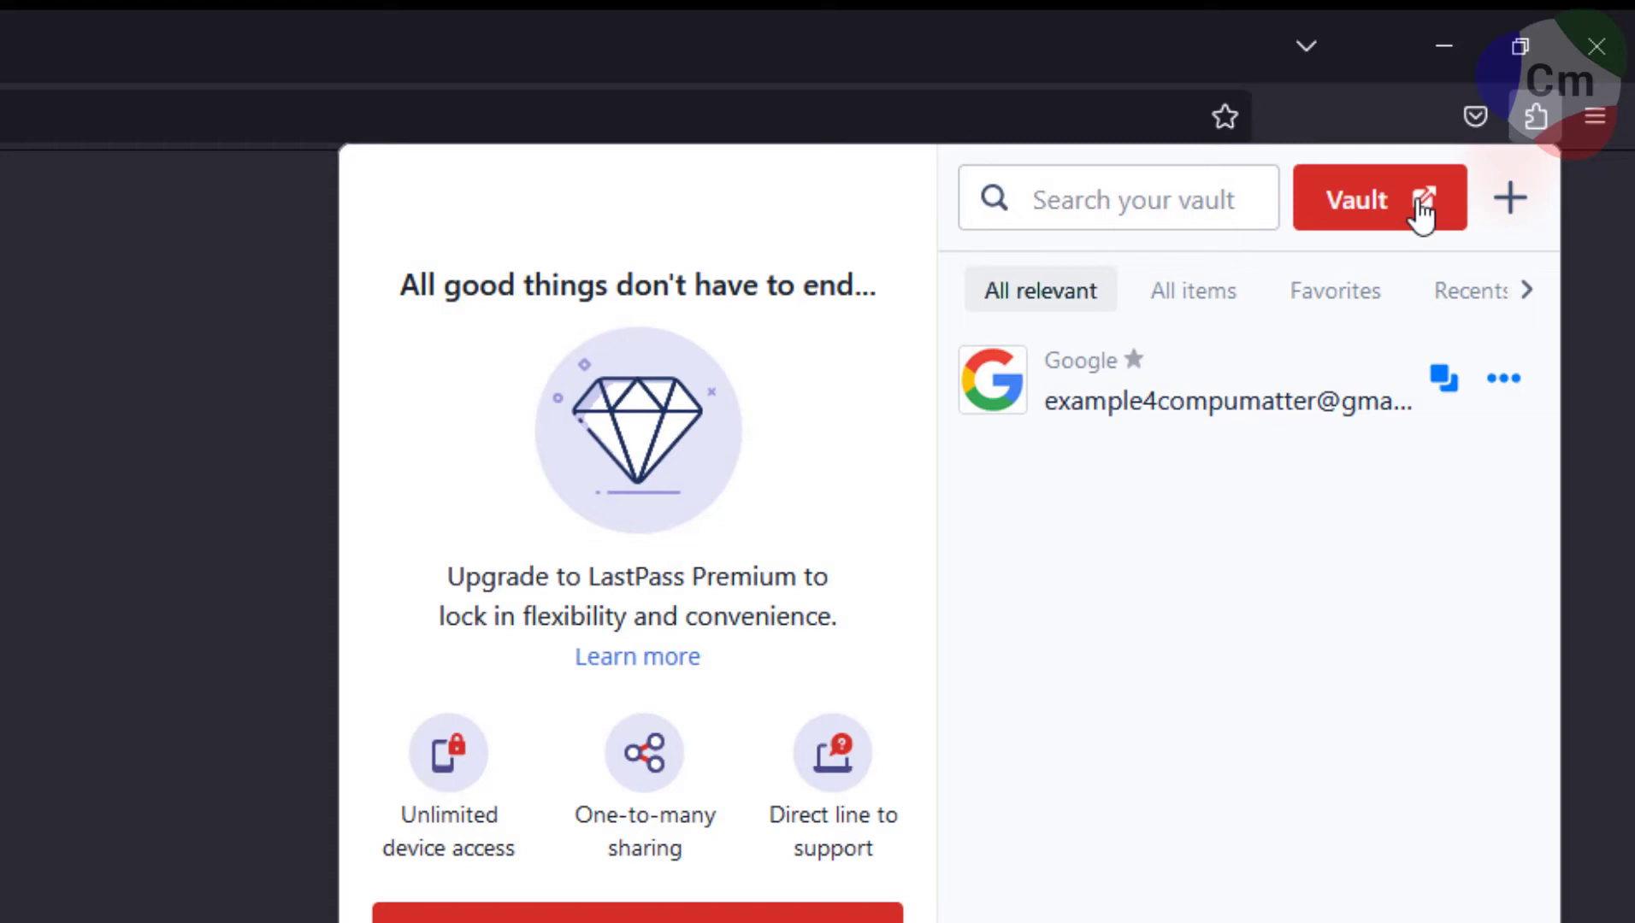
pyautogui.click(1417, 212)
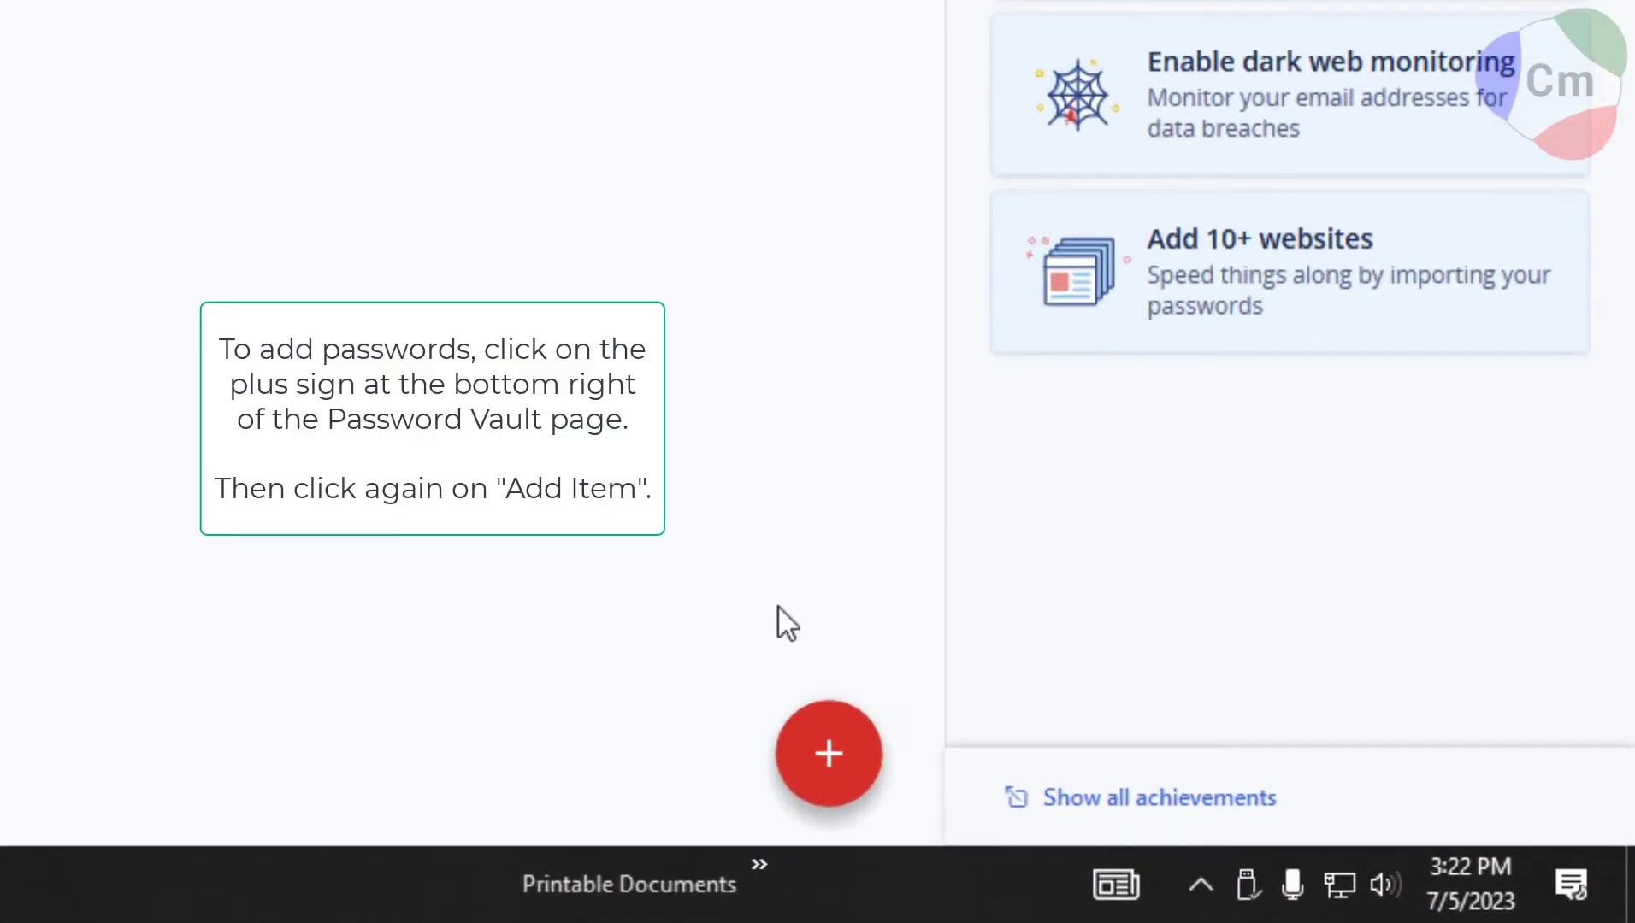
# Bring up the new Password item form from the vault's add button.
pyautogui.click(832, 759)
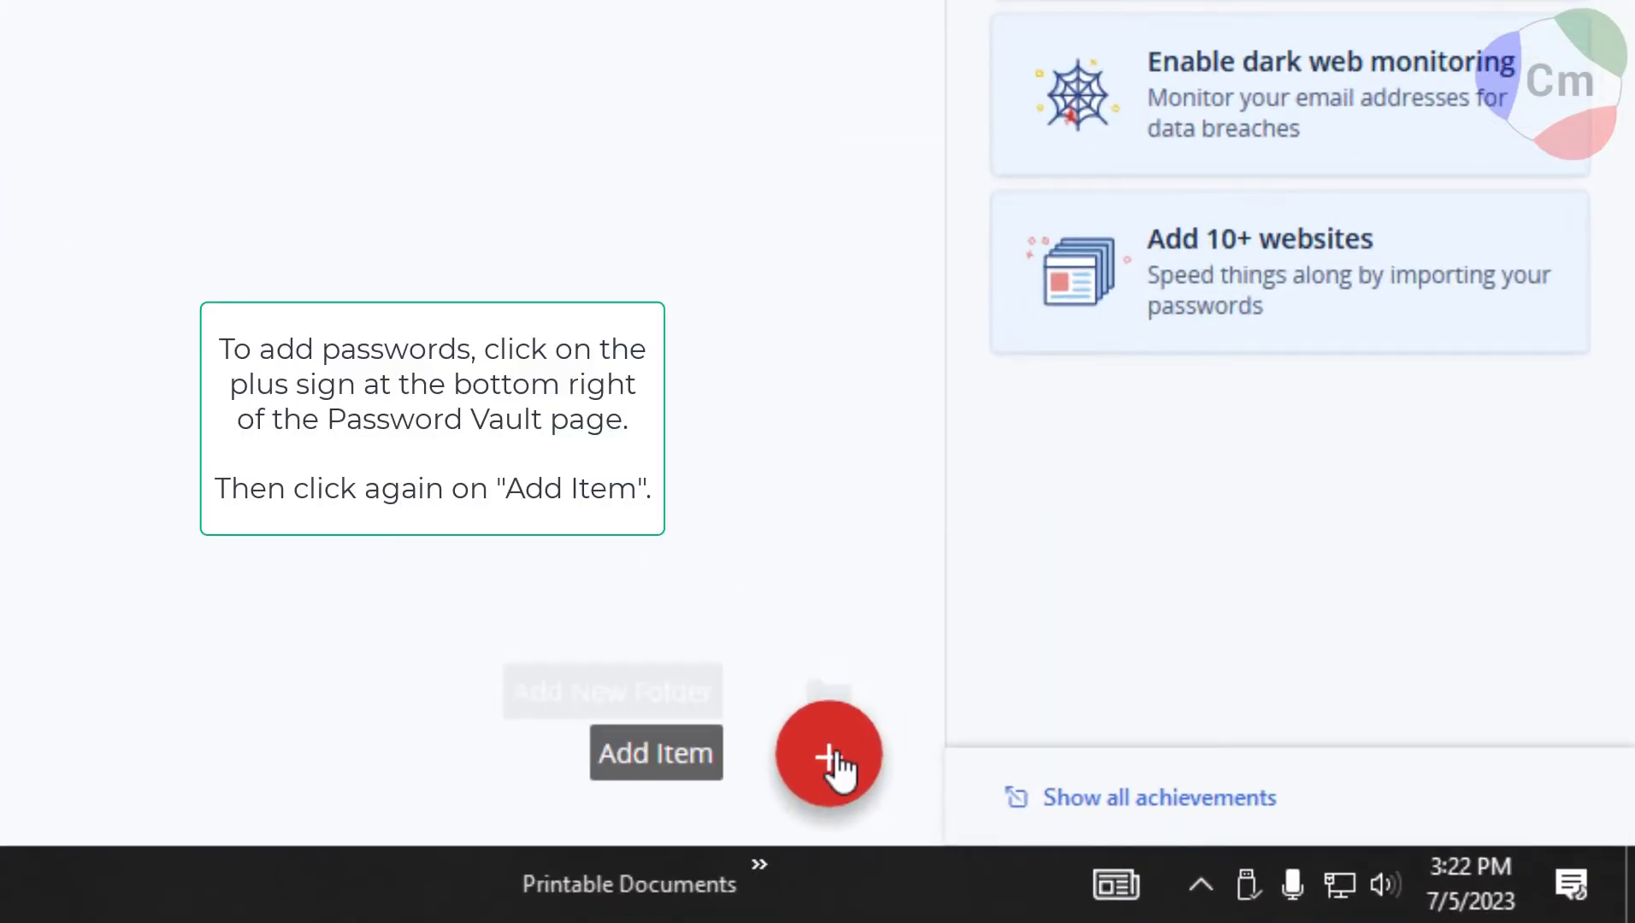
pyautogui.click(833, 764)
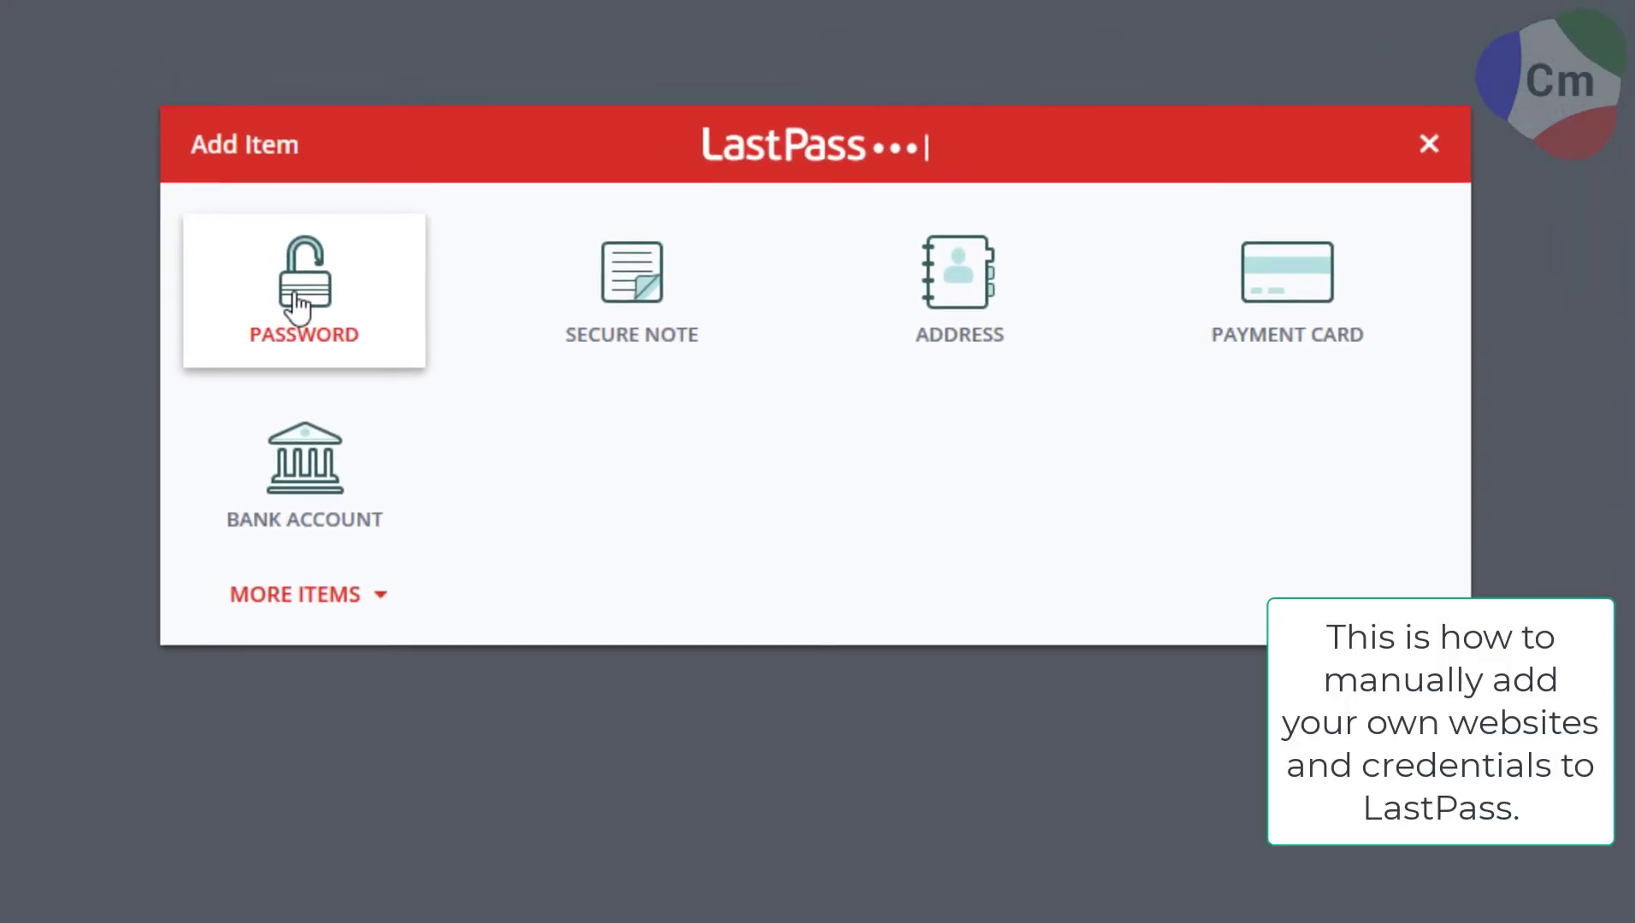
pyautogui.click(296, 306)
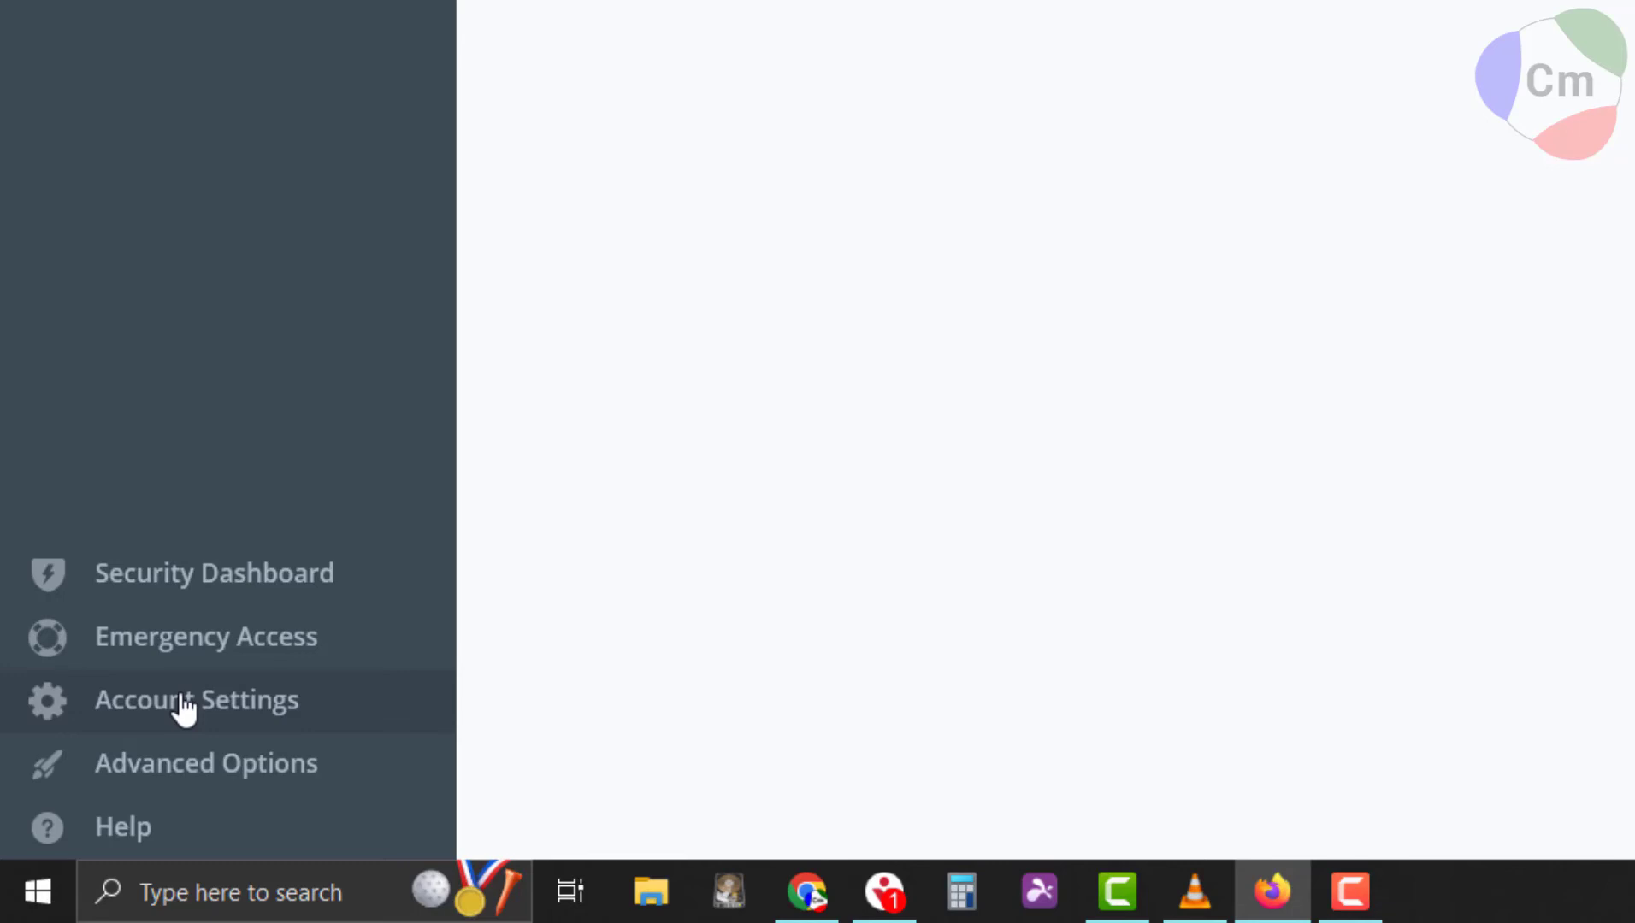
# In Account Settings, view the master password reminder, then open Add Number for a recovery phone.
pyautogui.click(184, 708)
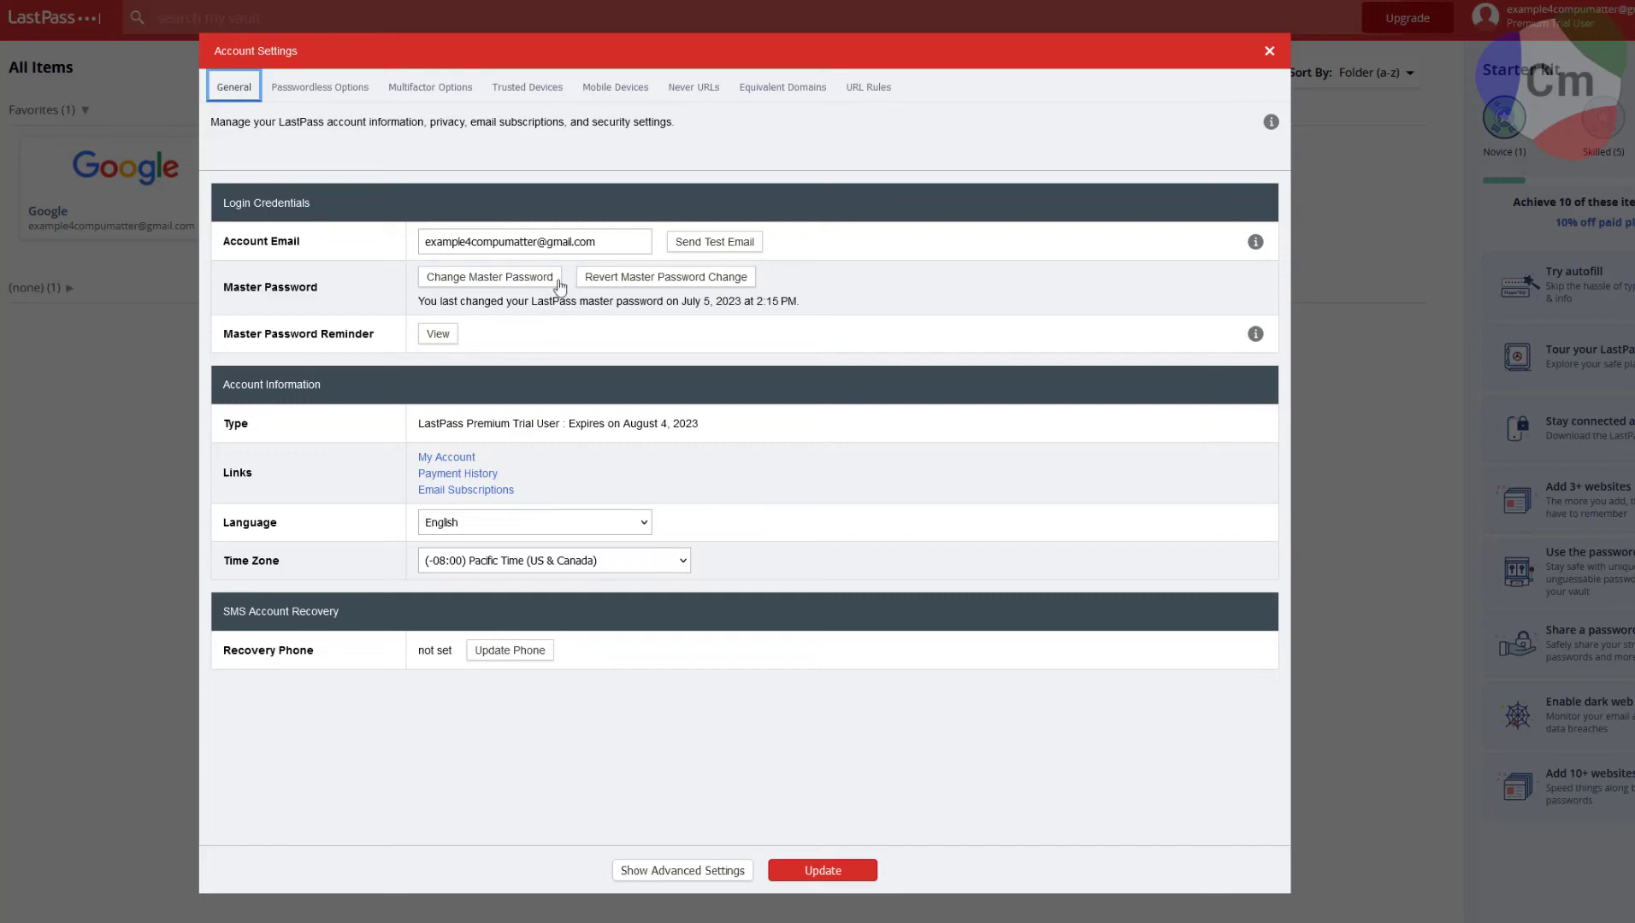
pyautogui.click(438, 336)
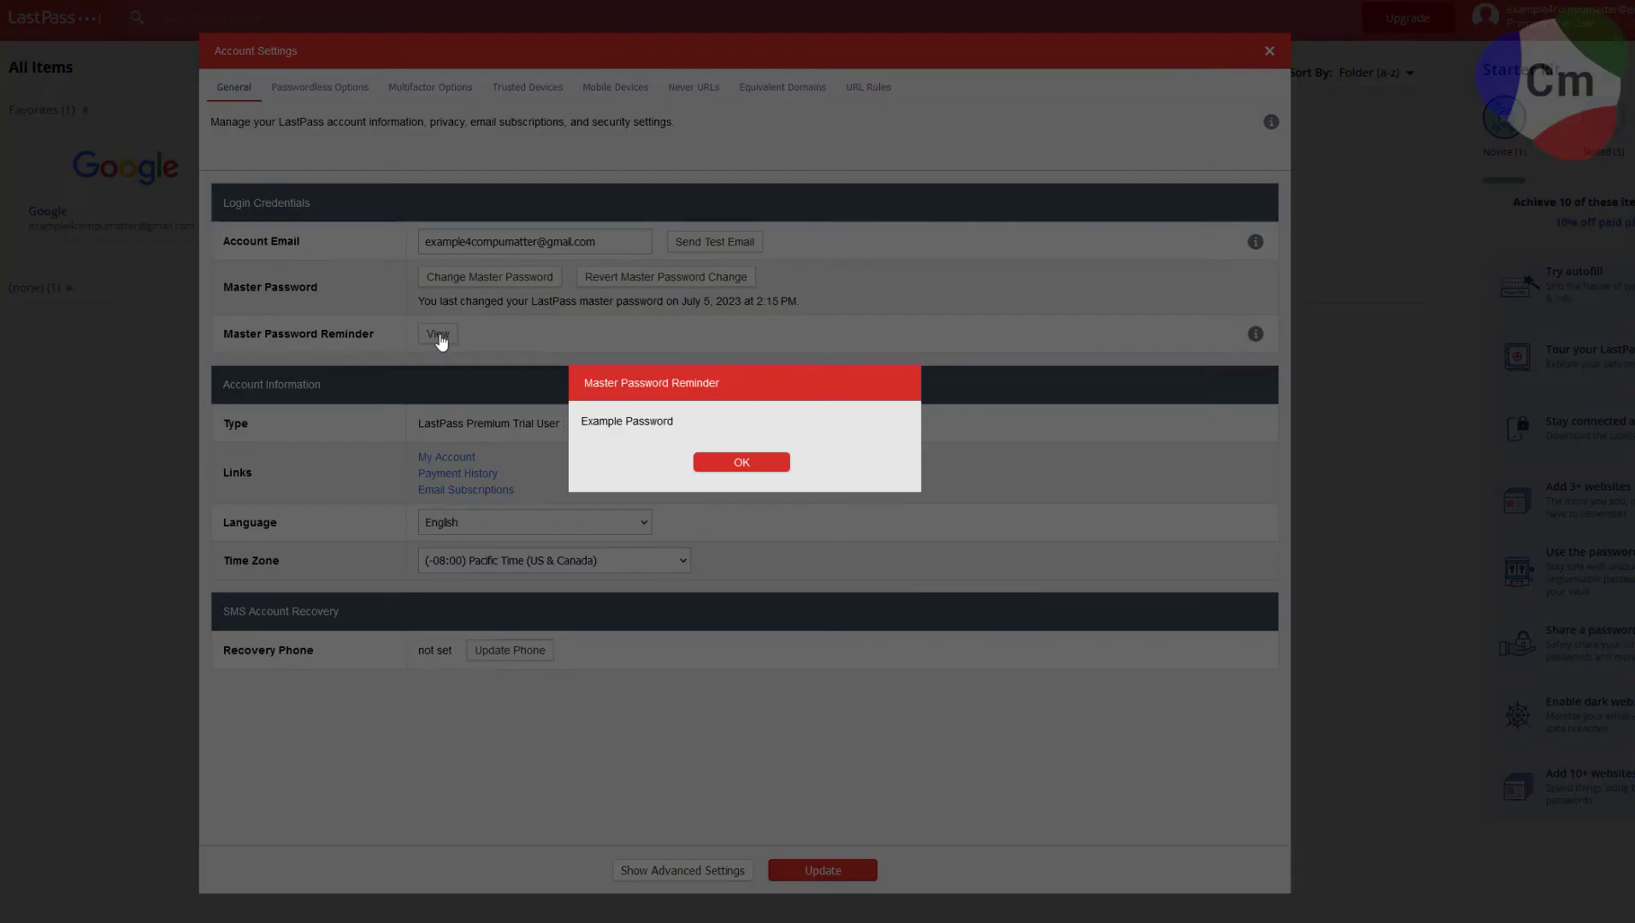
pyautogui.click(714, 463)
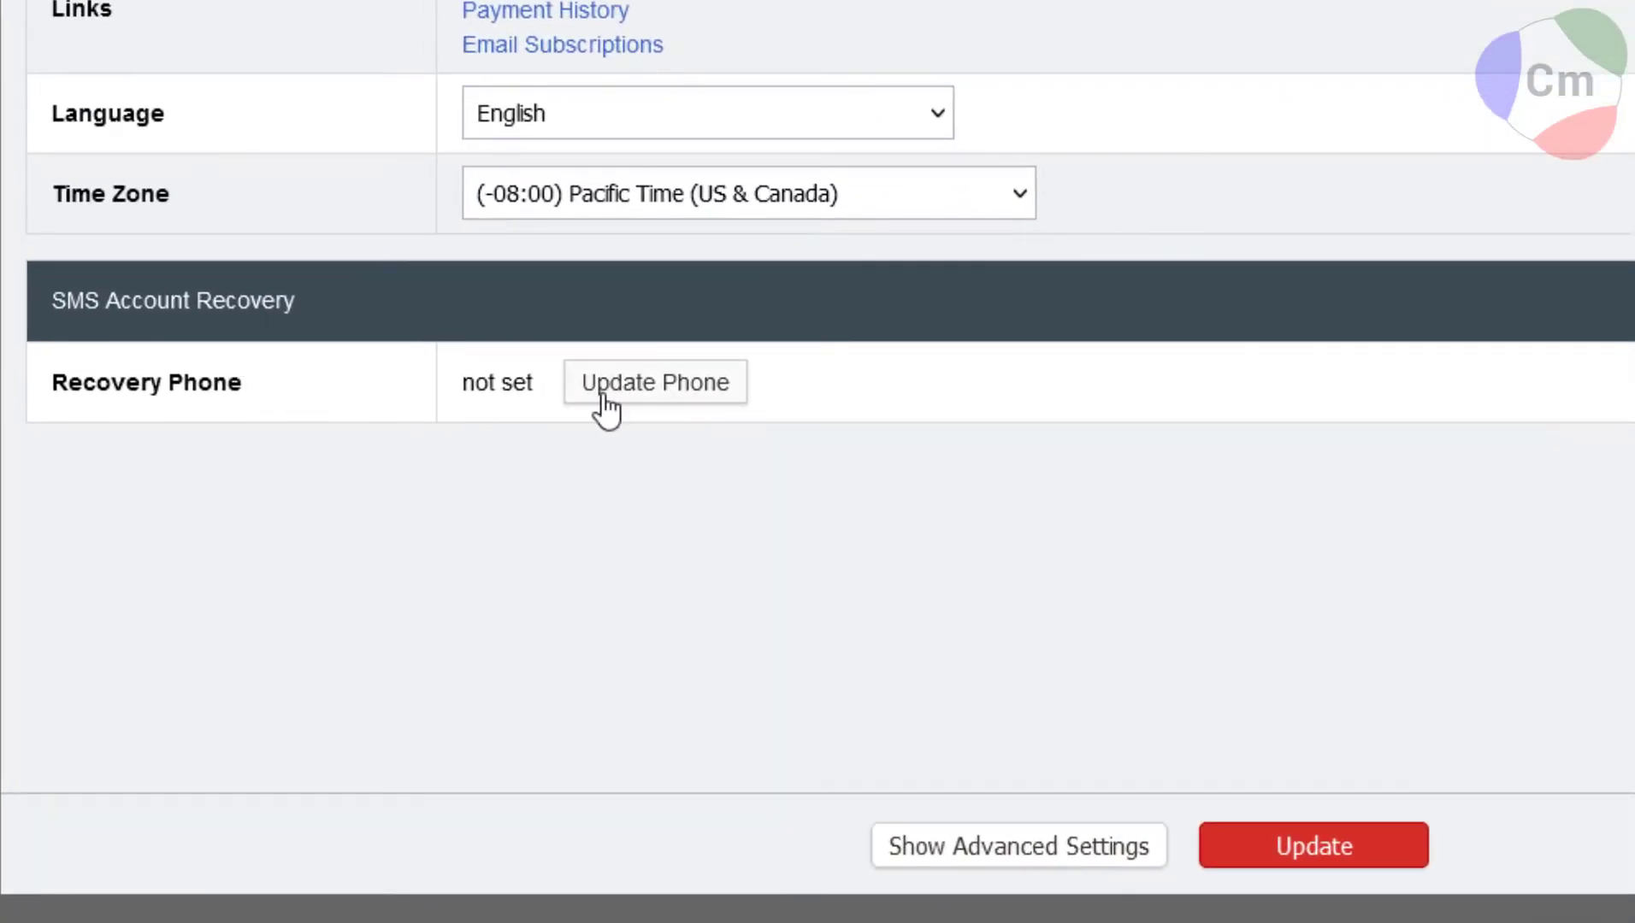
pyautogui.click(605, 408)
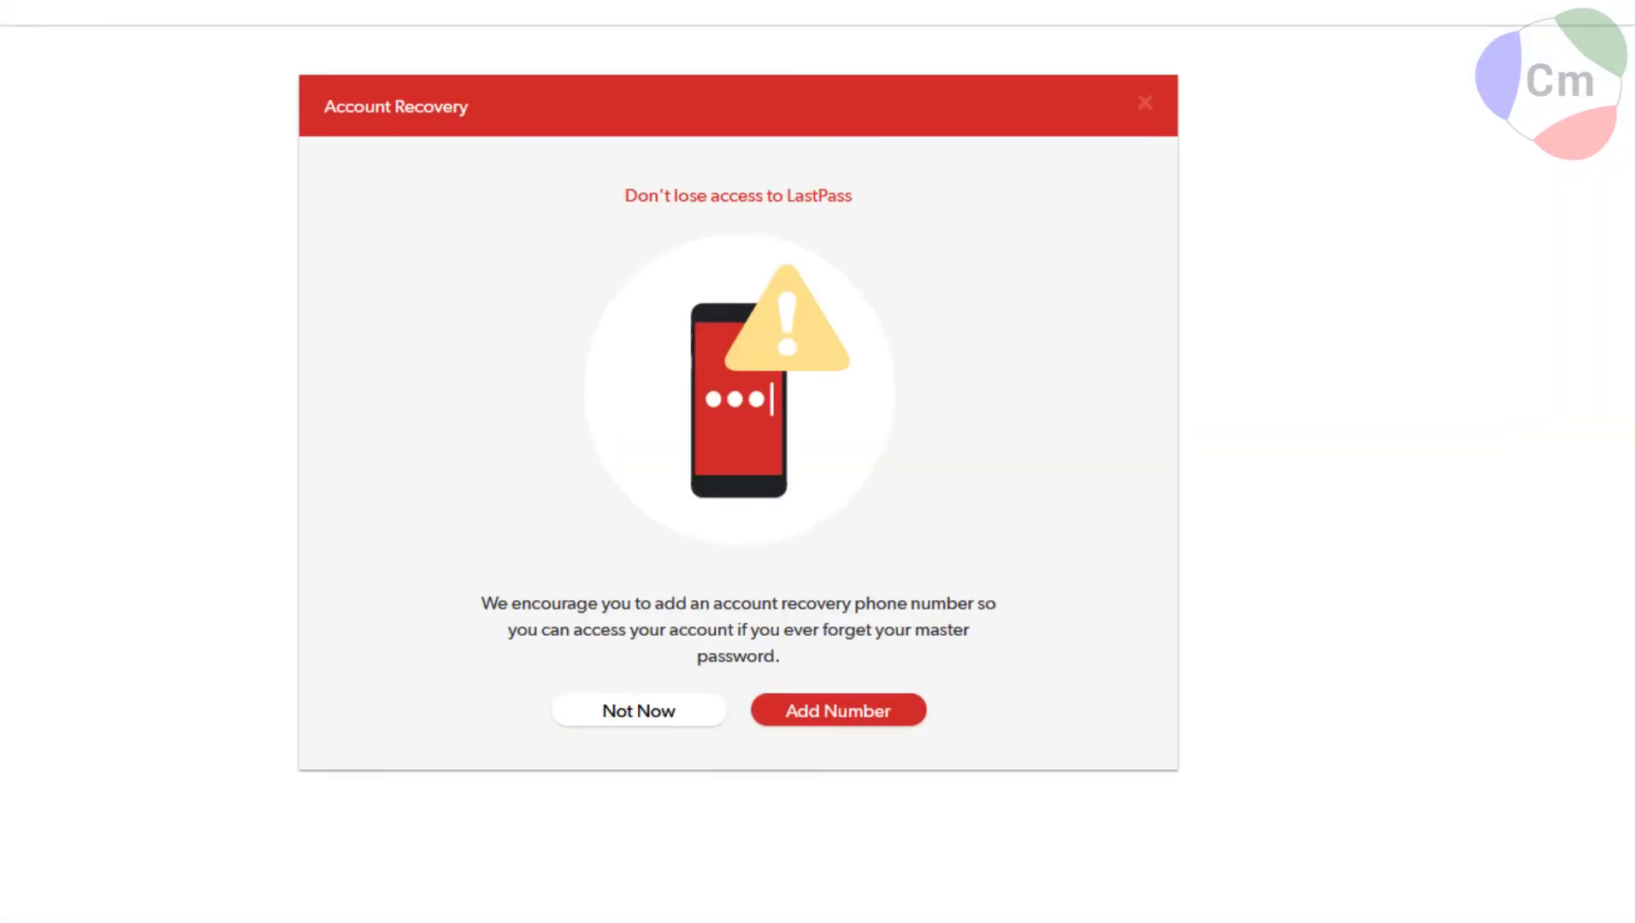
pyautogui.click(801, 711)
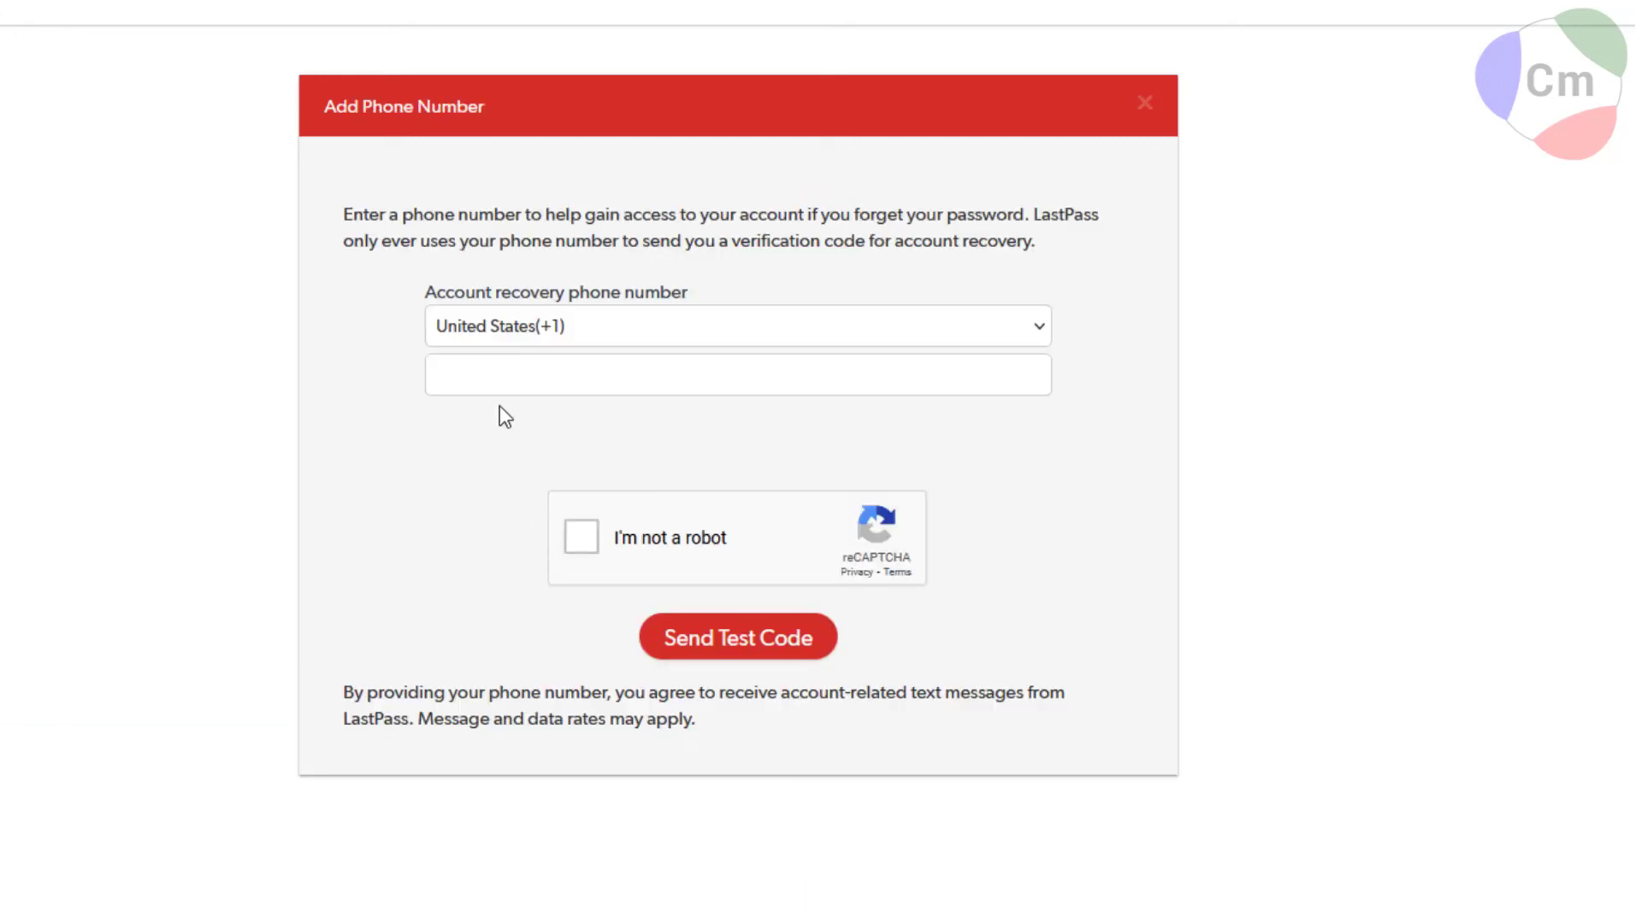